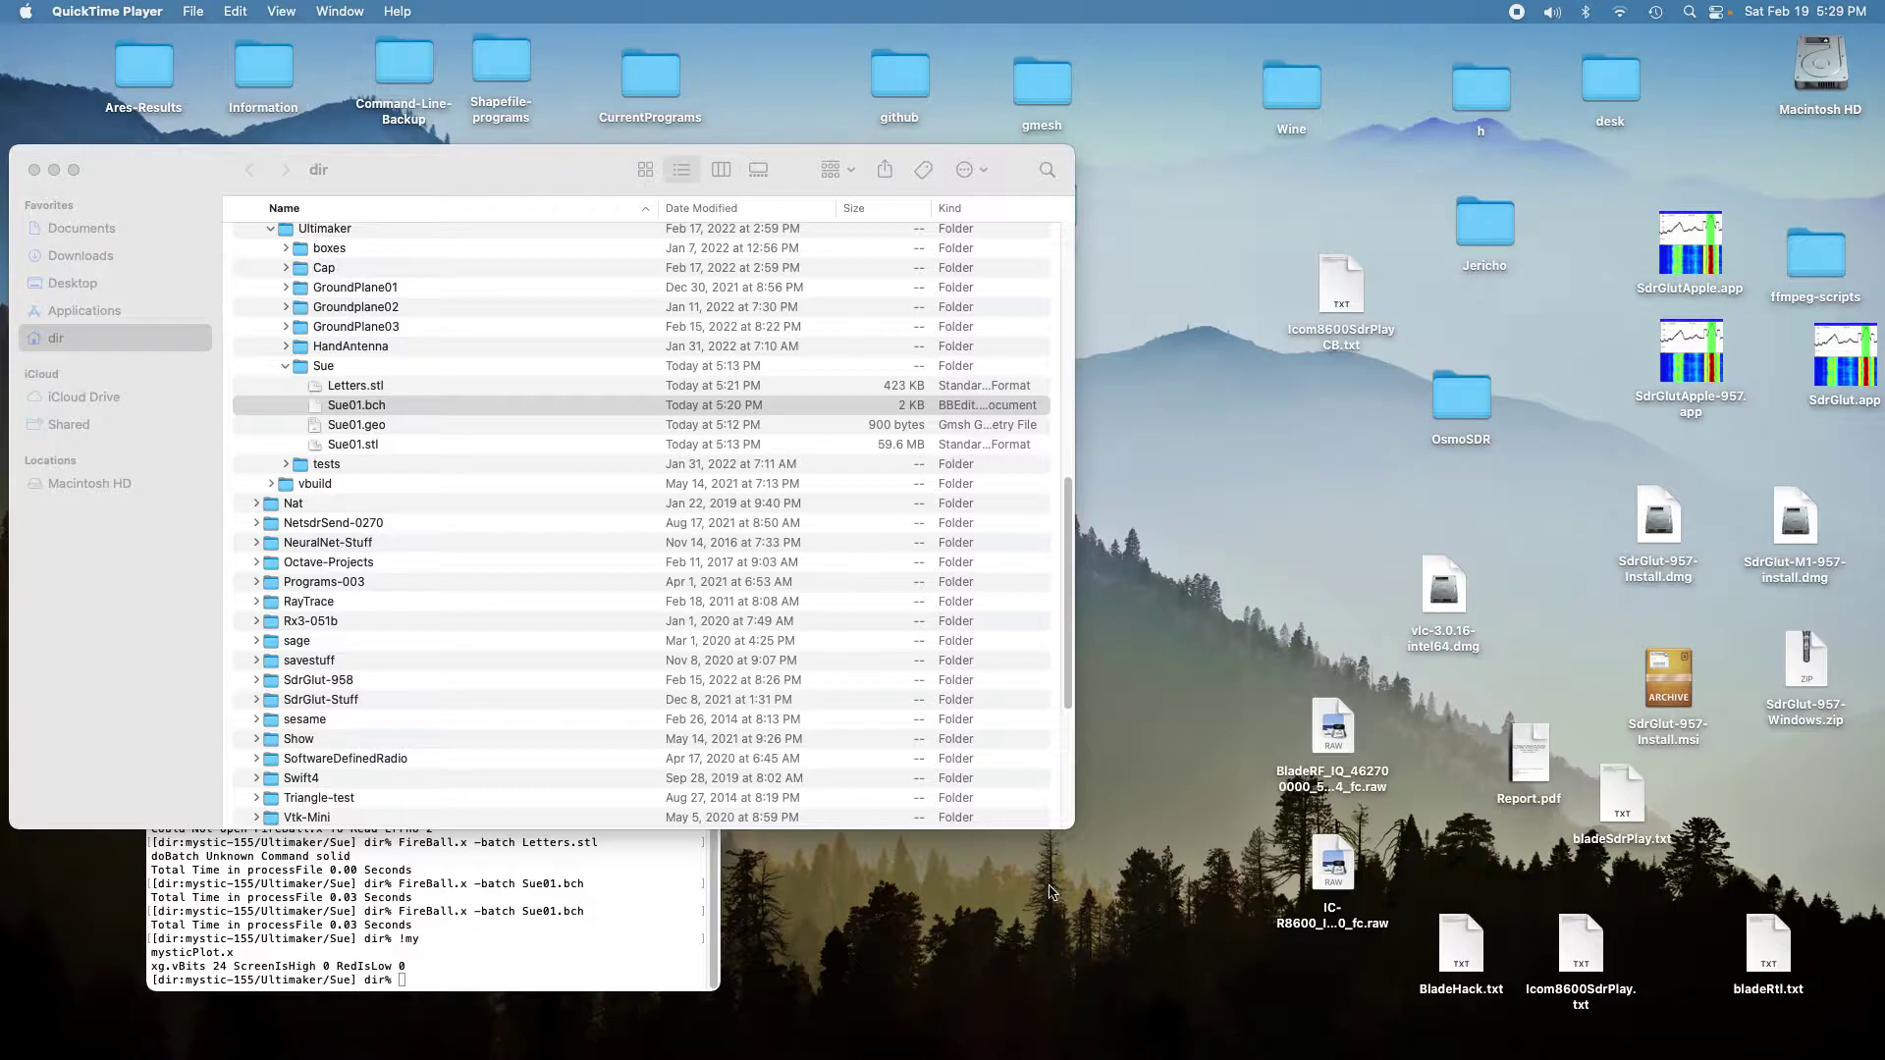
# - Open Blender, dismiss the splash screen and delete the default cube from the scene
pyautogui.moveTo(1664, 1057)
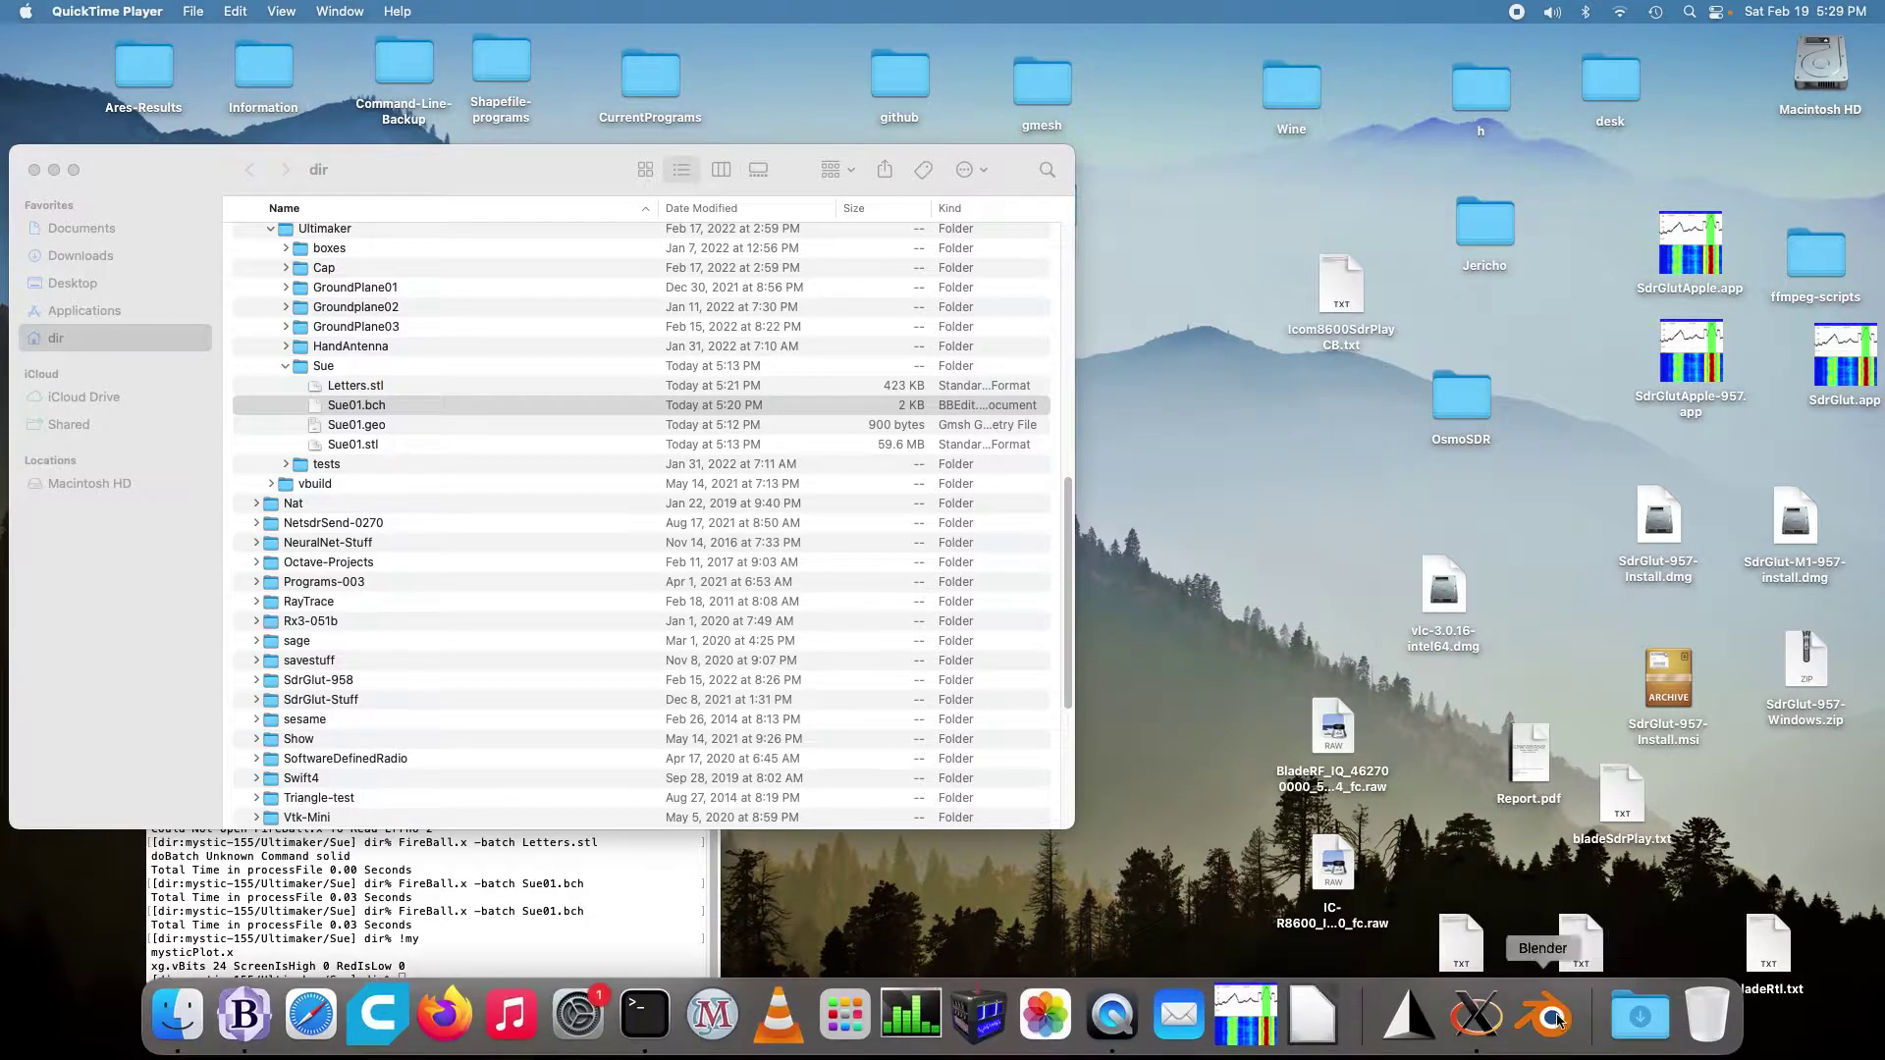
pyautogui.click(1552, 1019)
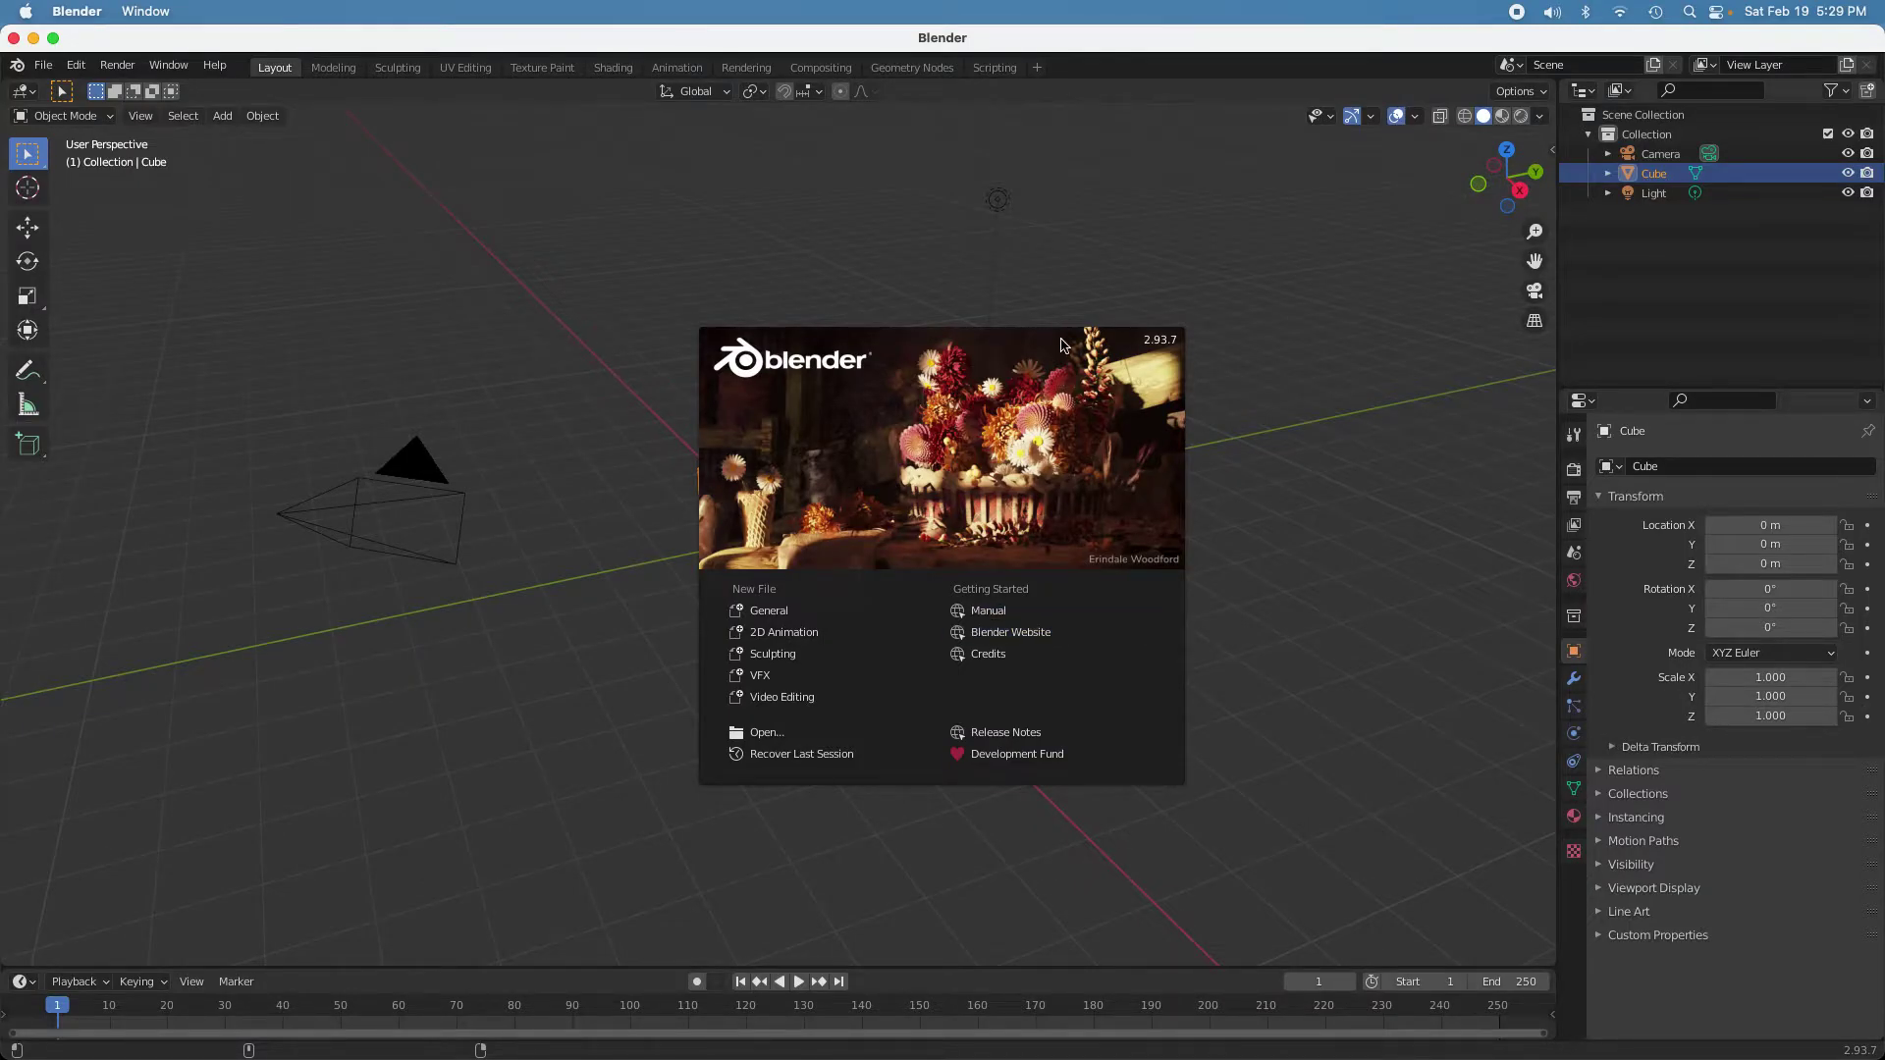
pyautogui.click(1066, 346)
pyautogui.rightClick(803, 575)
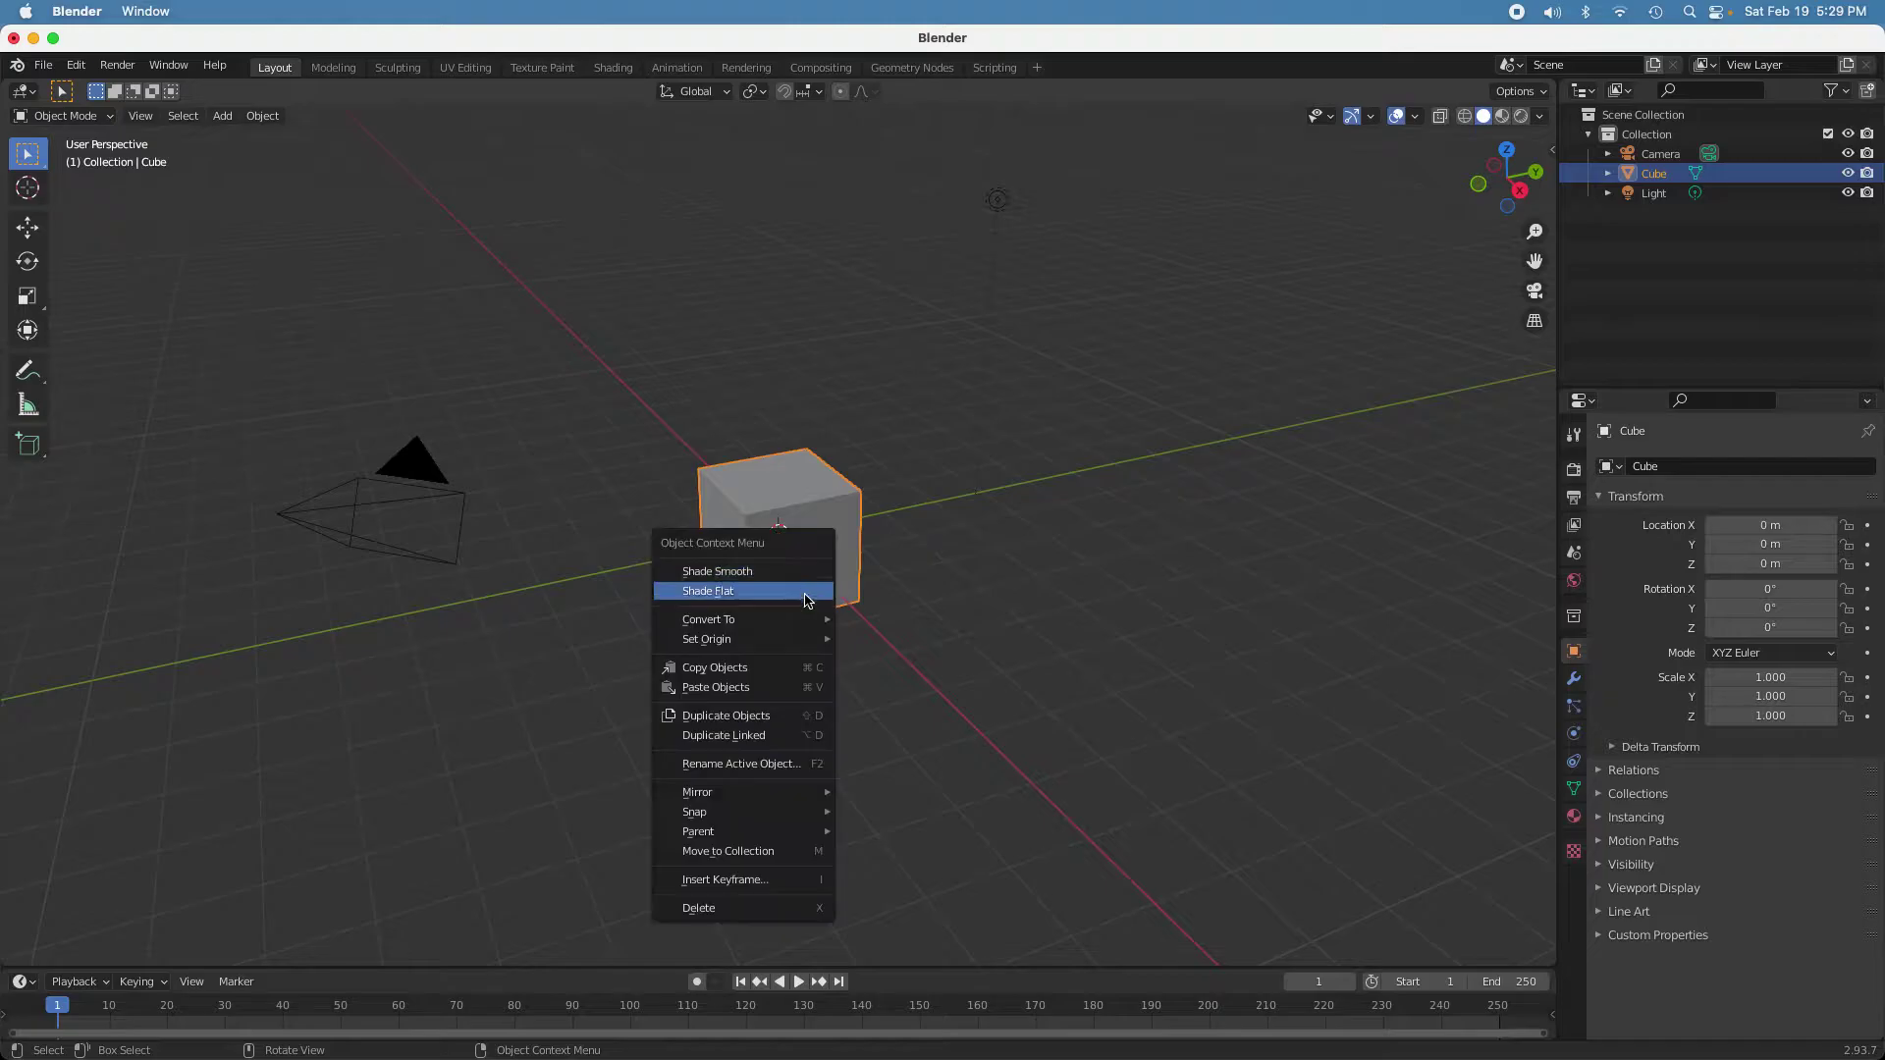
pyautogui.click(754, 907)
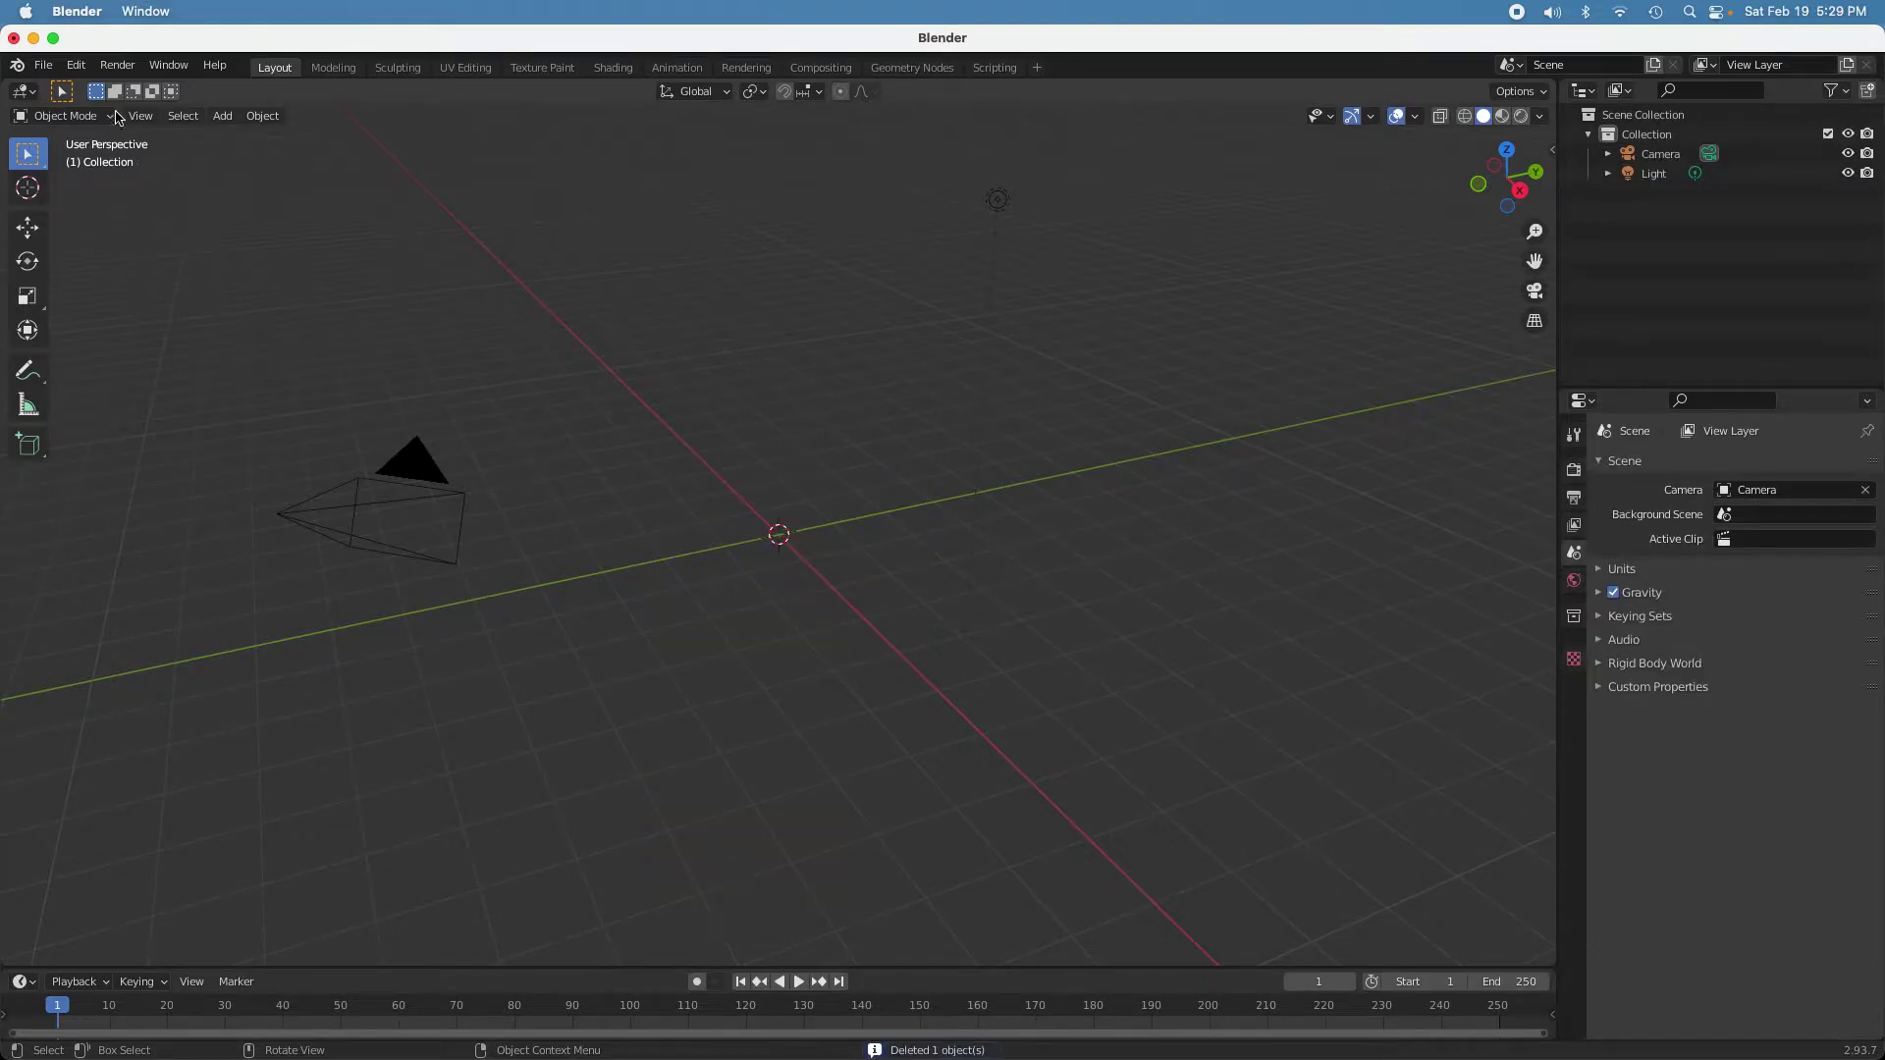
# - Import the STL file Sue01.stl from the Archive/mystic-155/Ultimaker/Sue folder in the home directory
pyautogui.click(75, 65)
pyautogui.moveTo(43, 65)
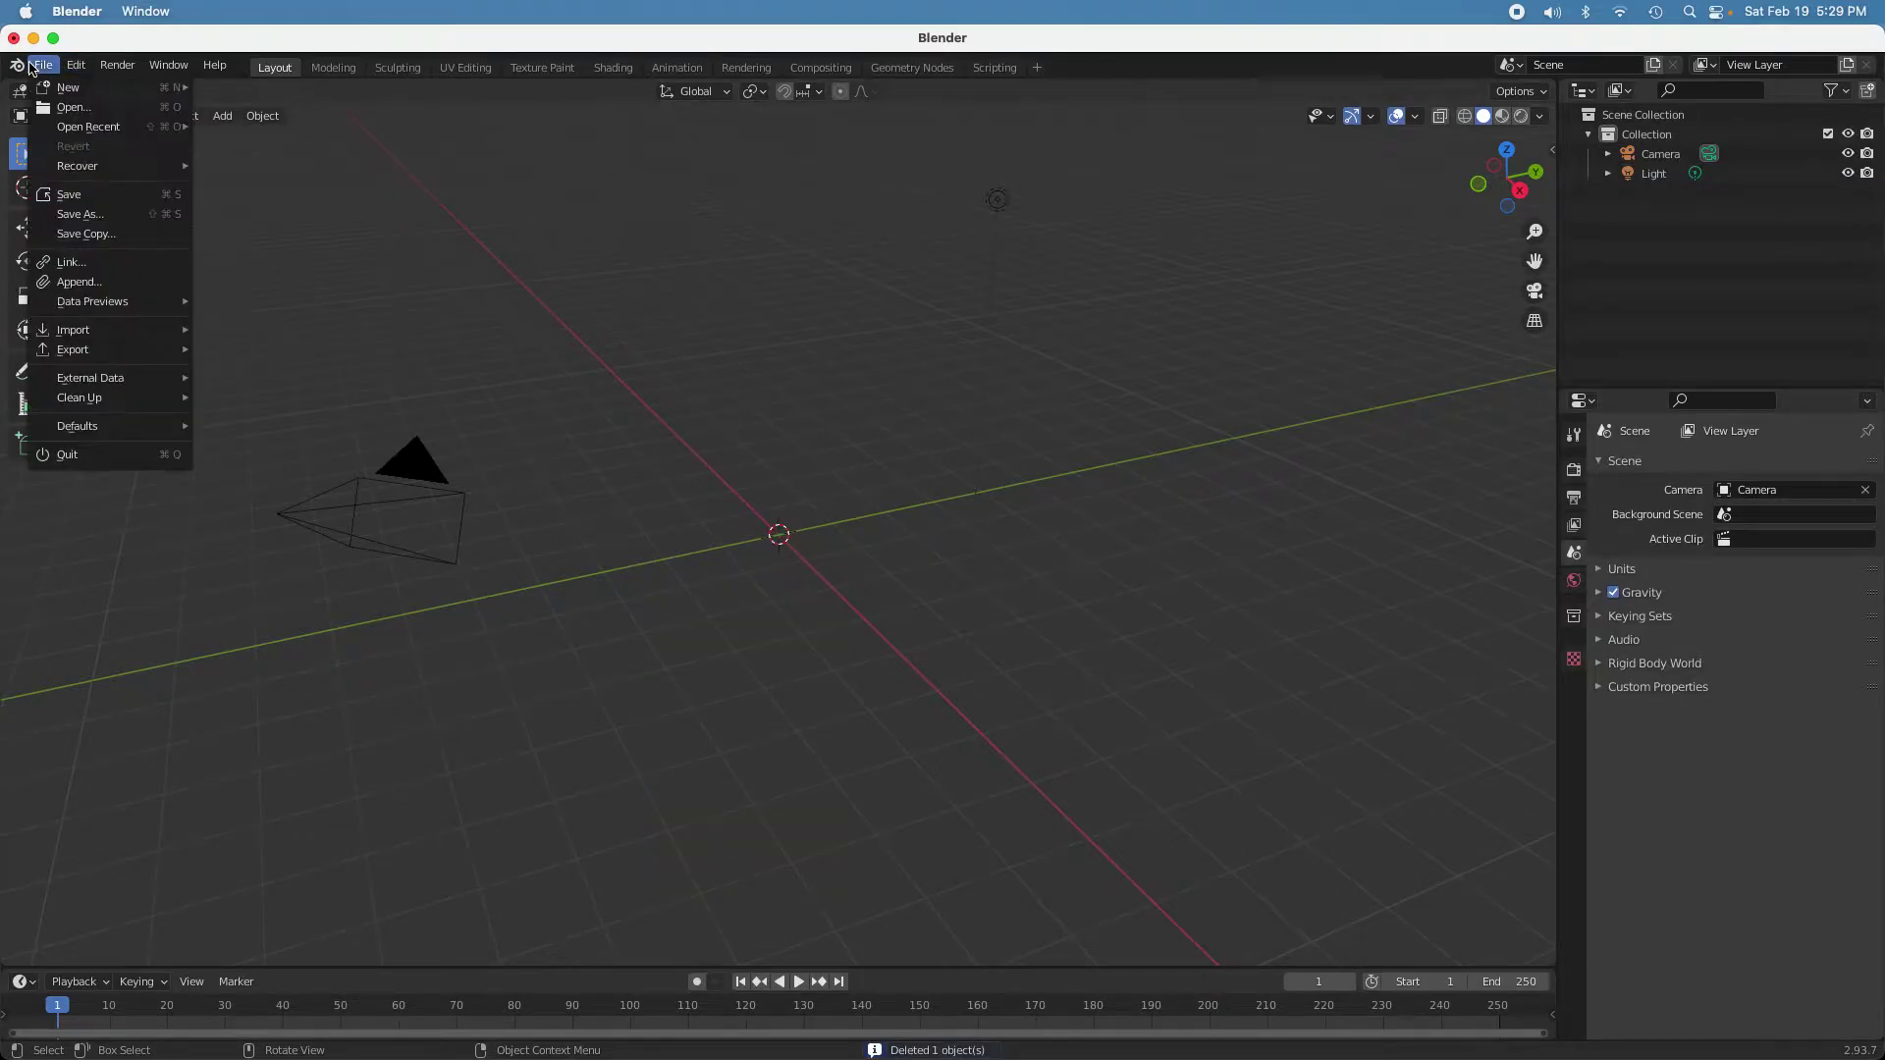
pyautogui.moveTo(69, 331)
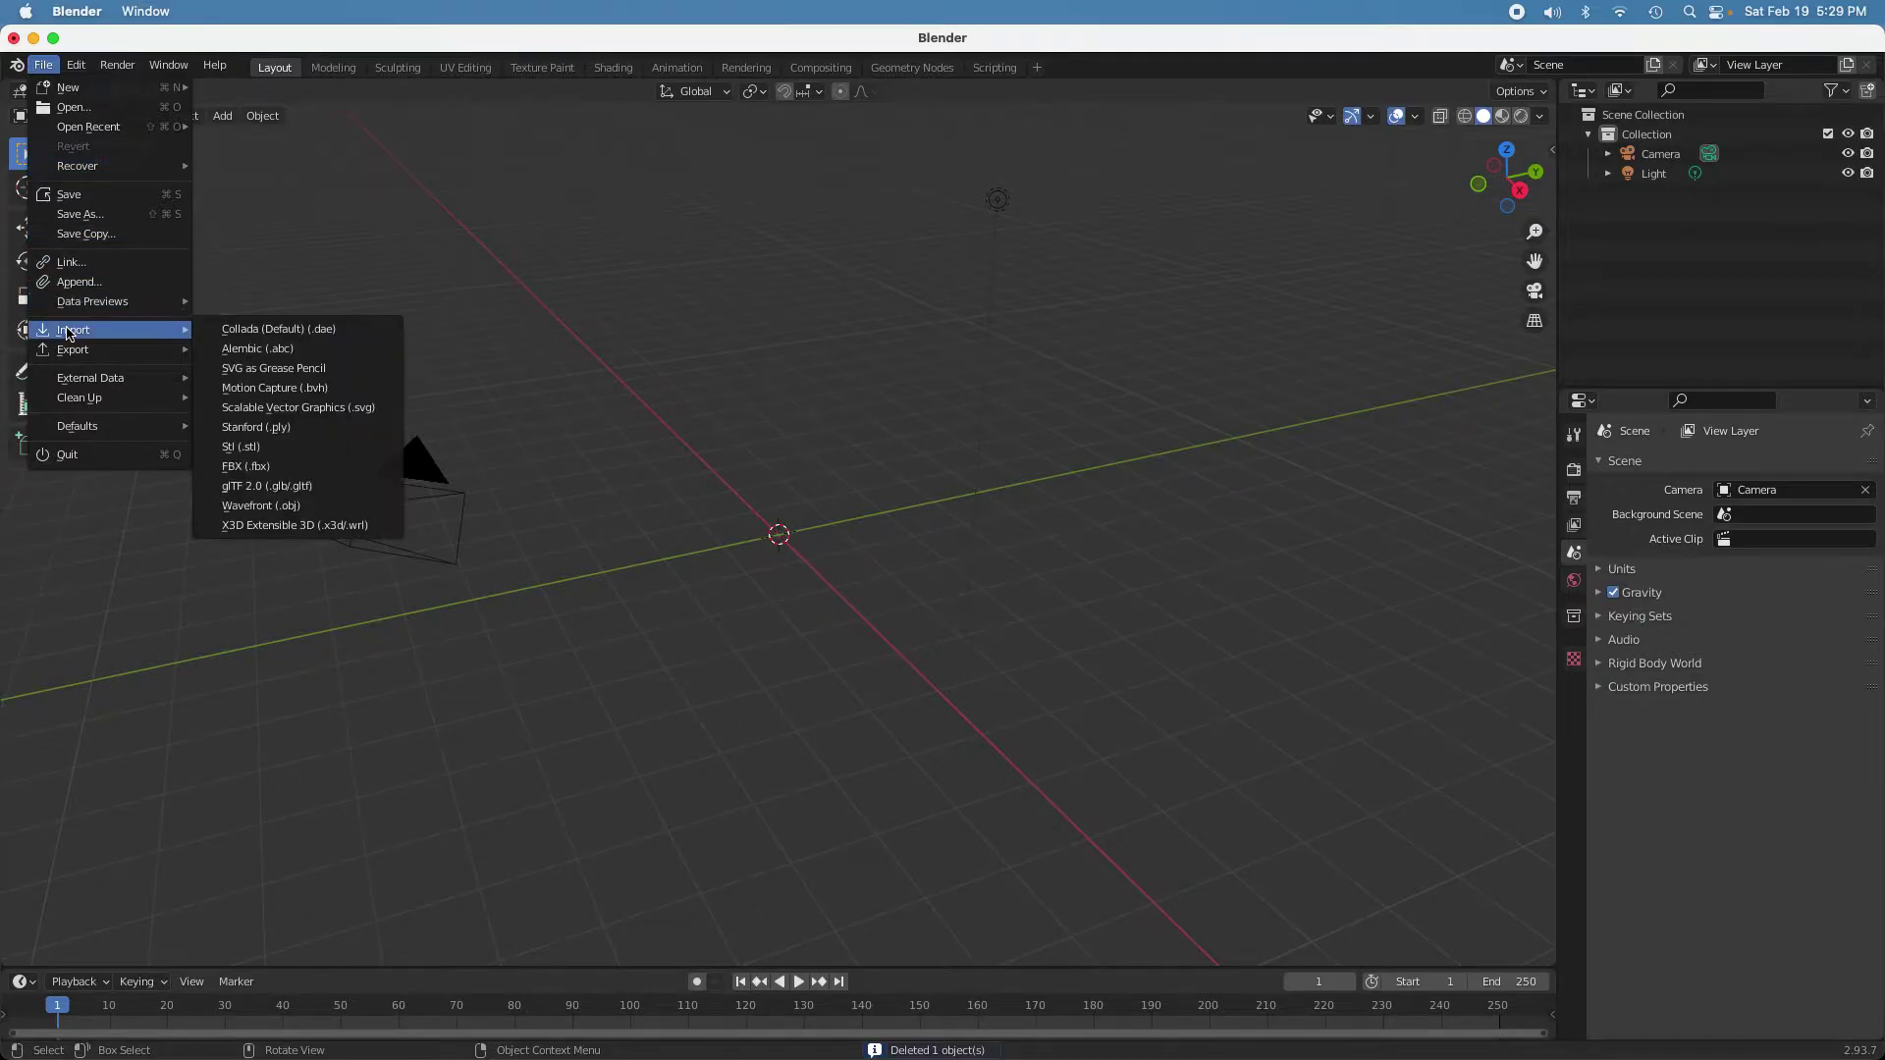
pyautogui.click(315, 447)
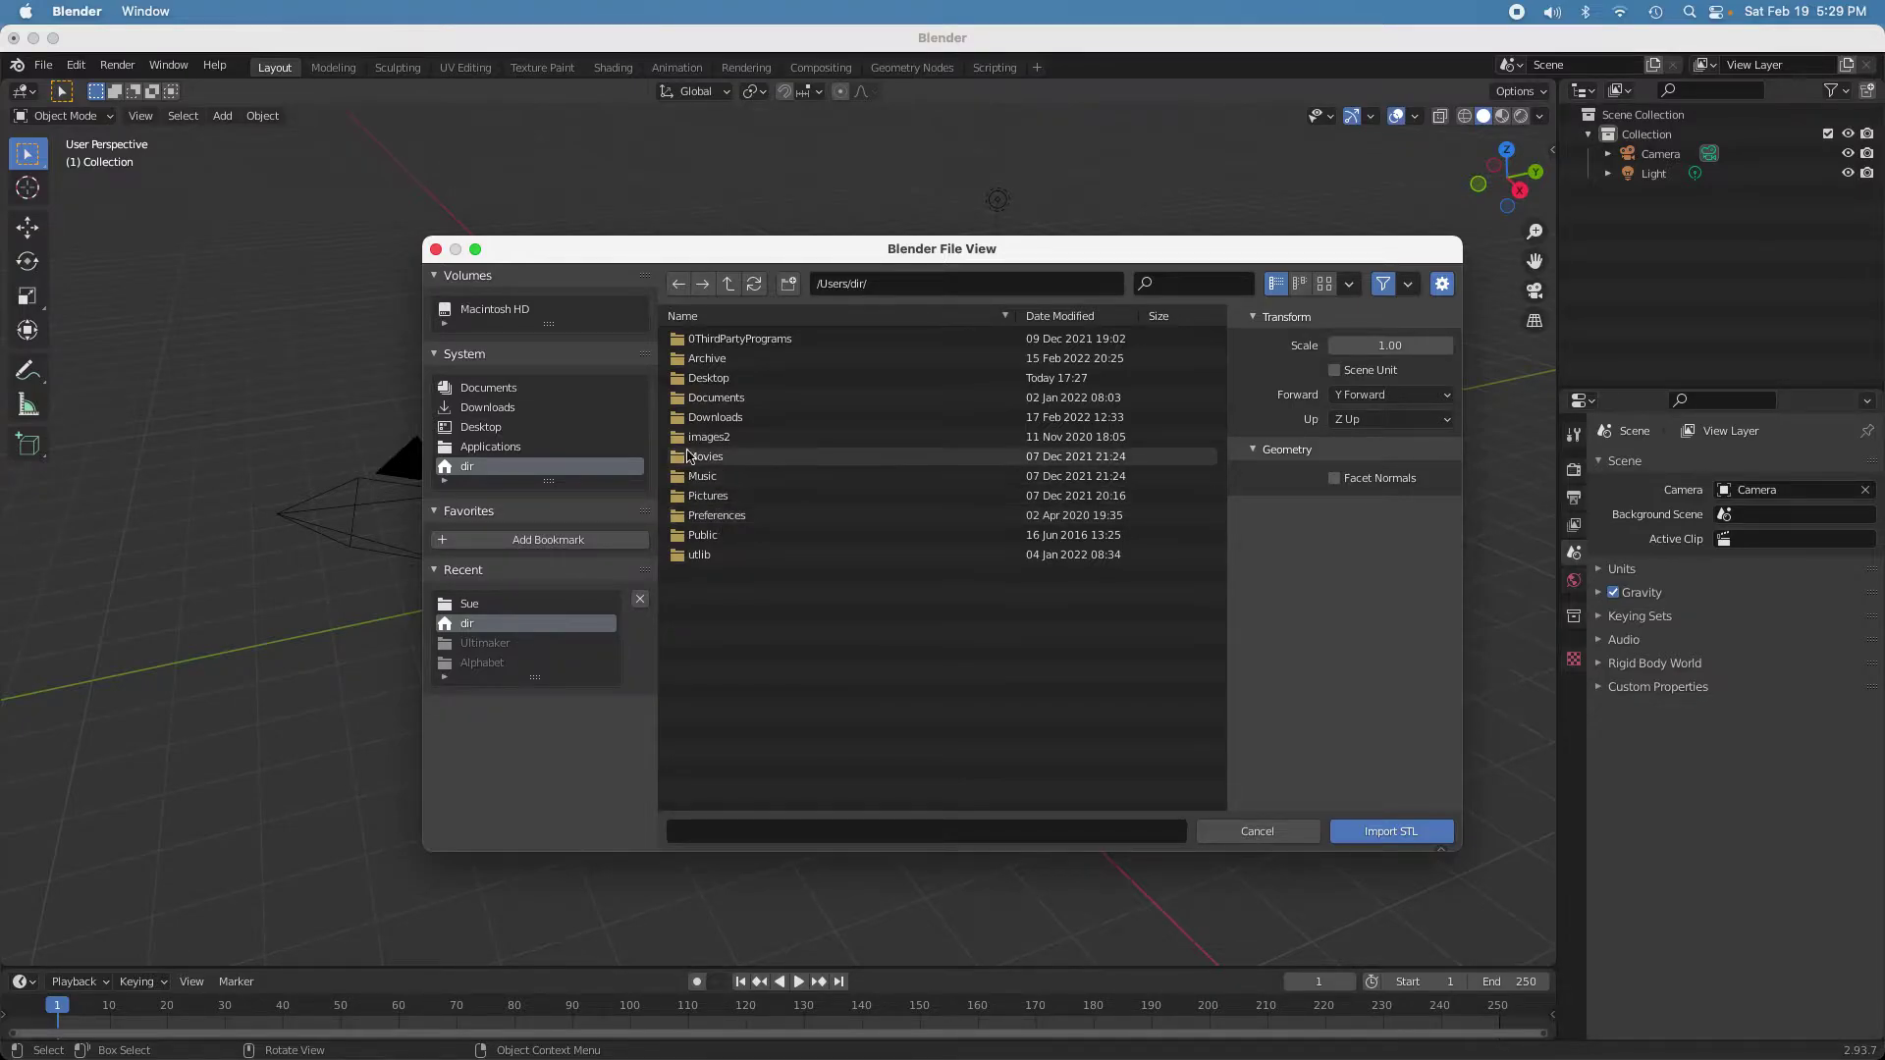
pyautogui.doubleClick(682, 361)
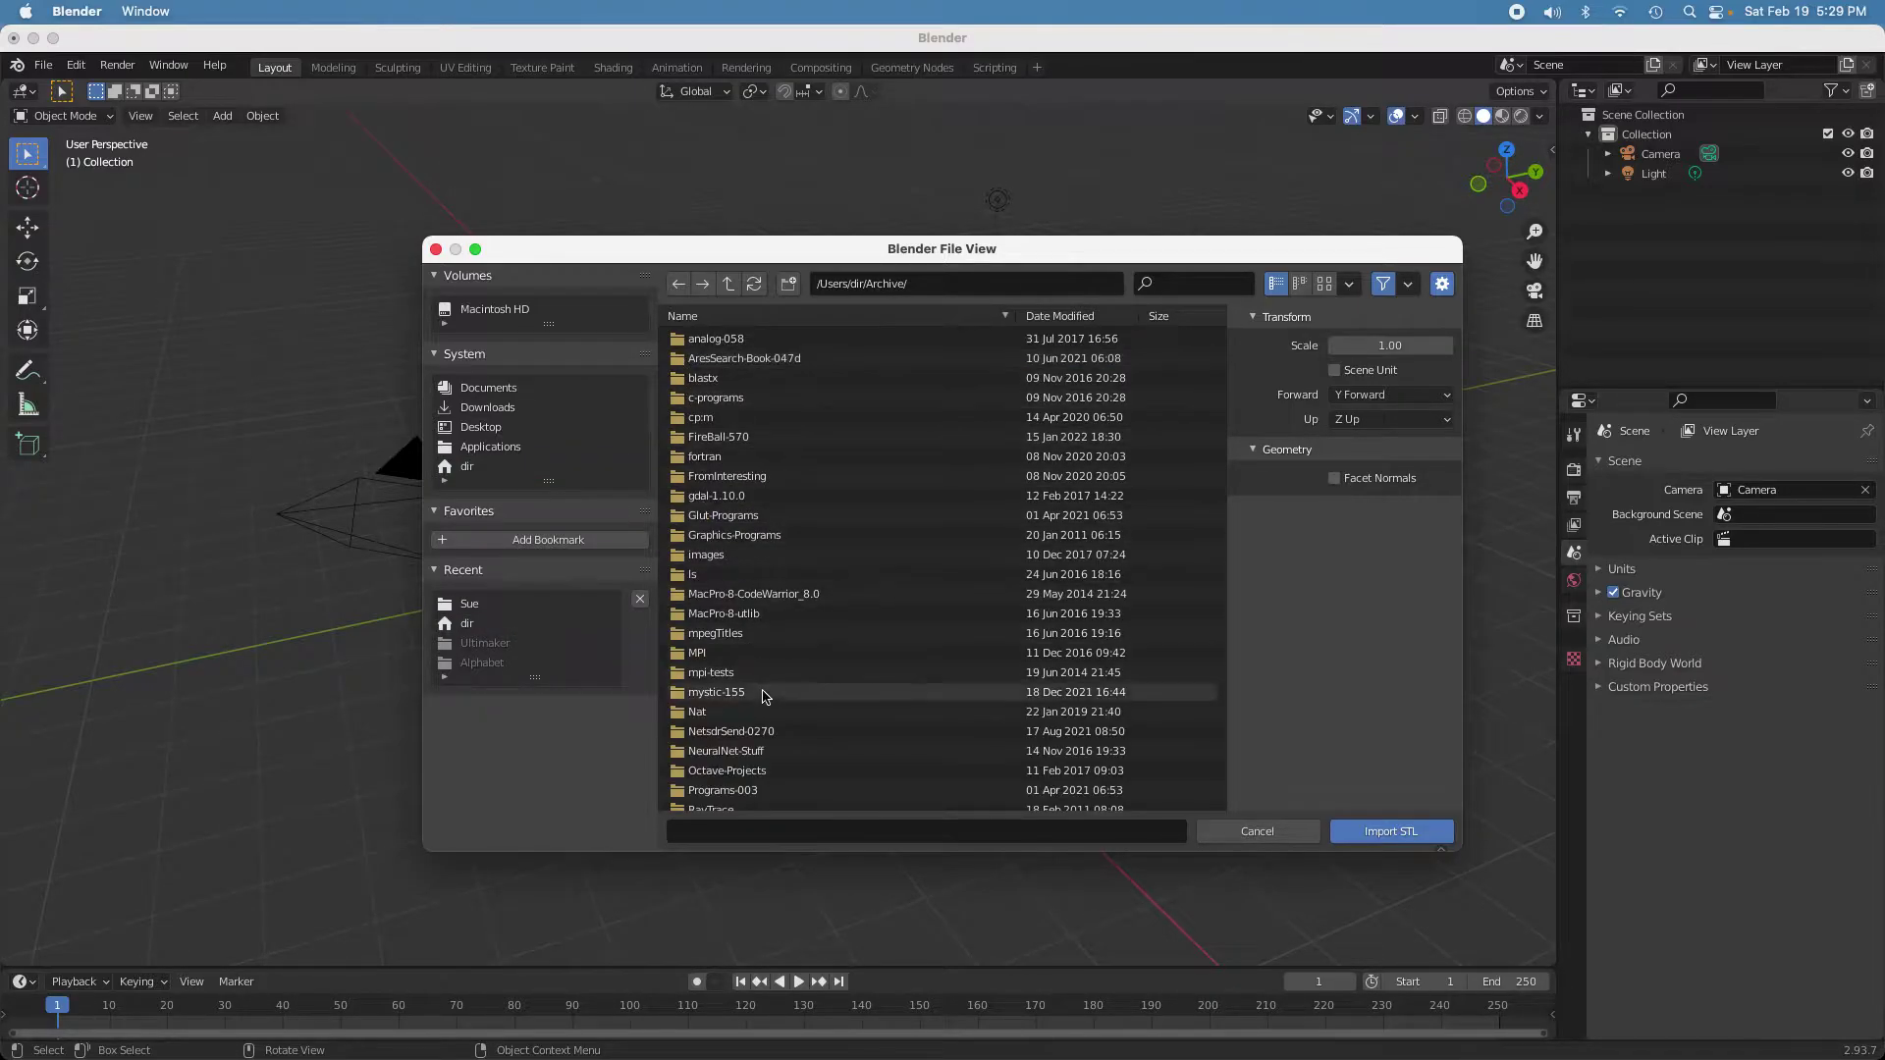
pyautogui.click(674, 694)
pyautogui.doubleClick(673, 694)
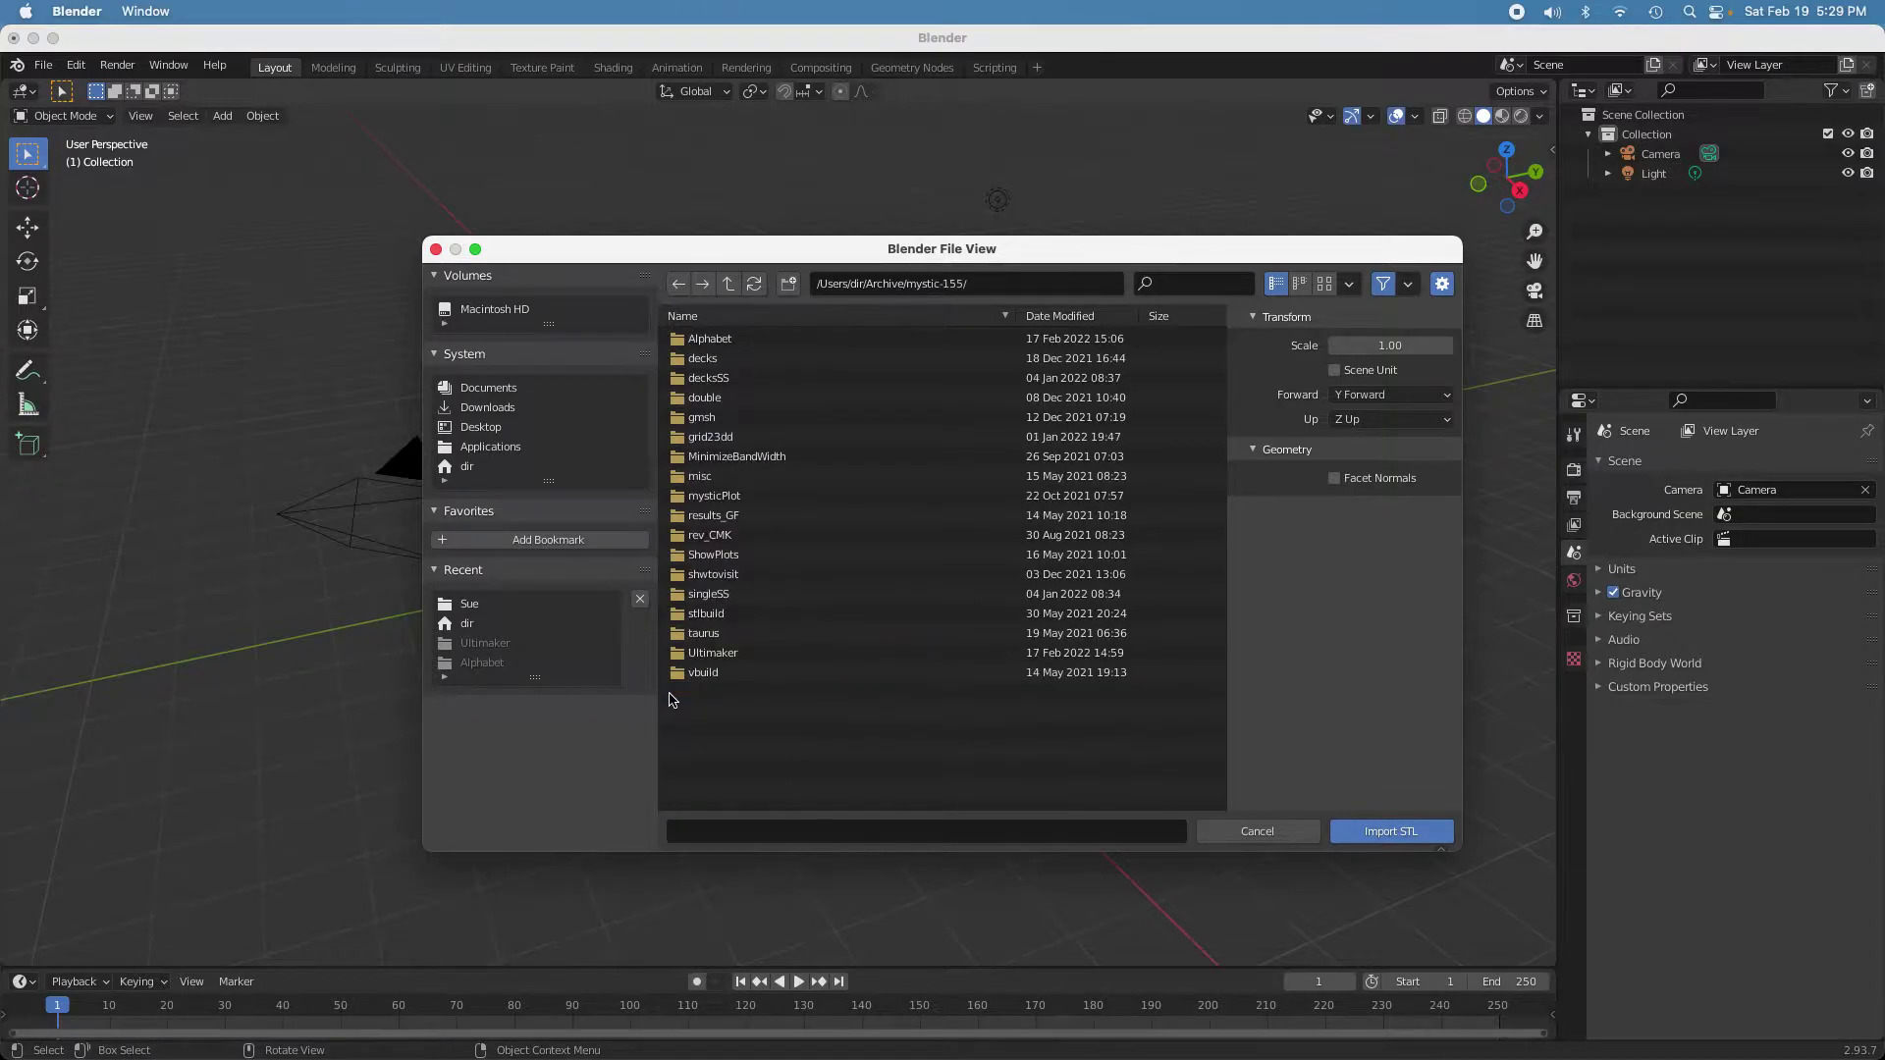
pyautogui.doubleClick(682, 651)
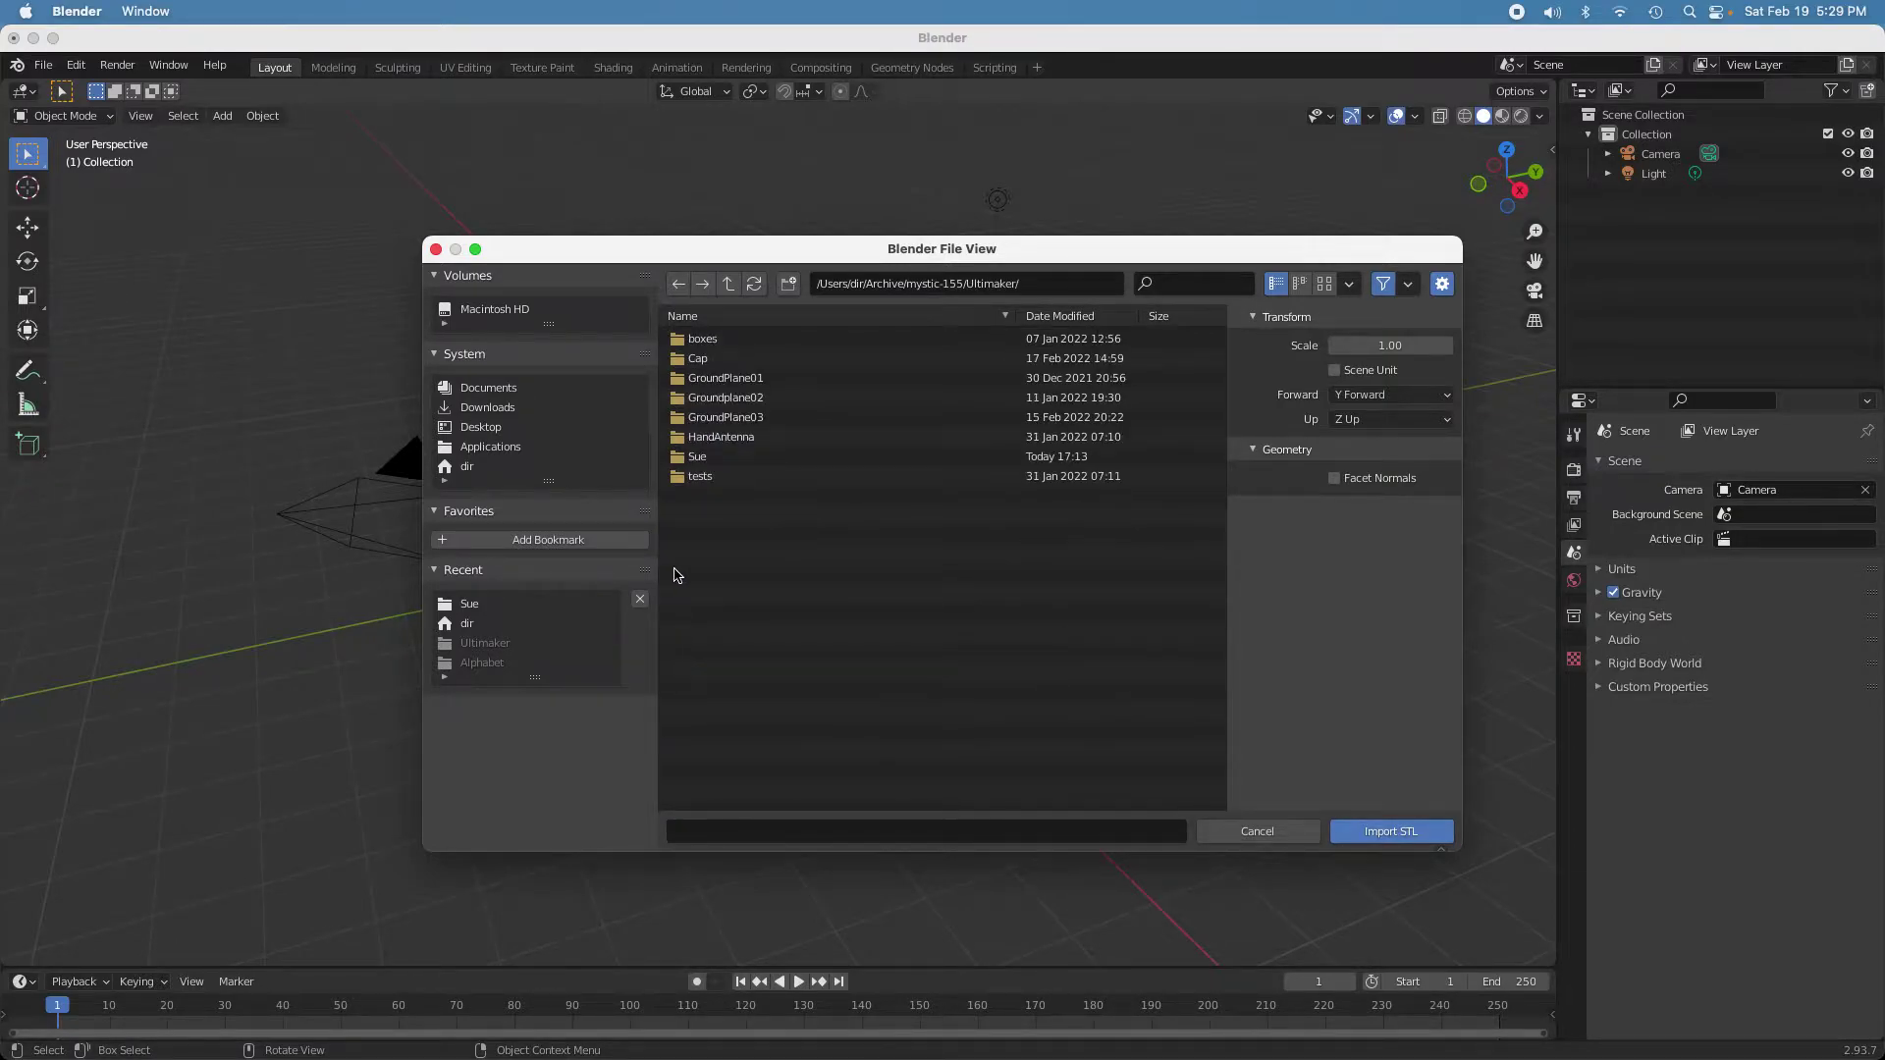
pyautogui.doubleClick(679, 457)
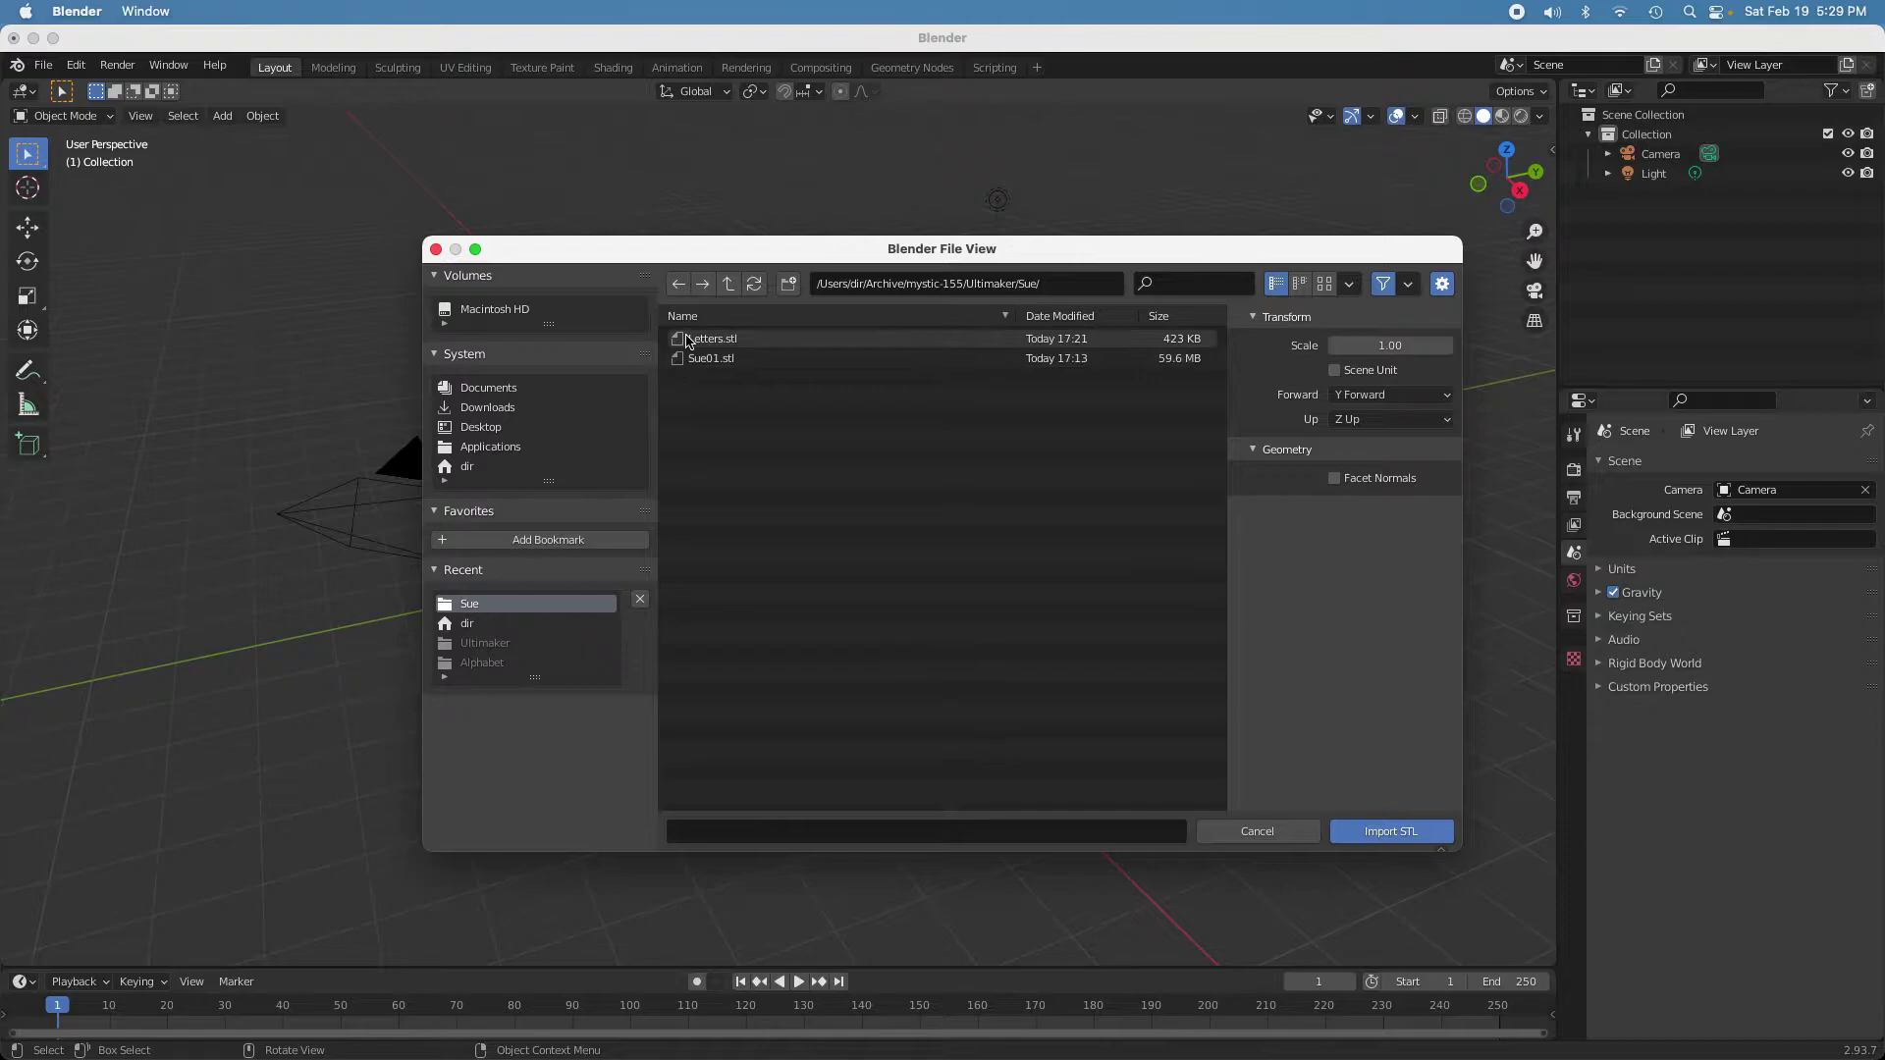
pyautogui.click(687, 359)
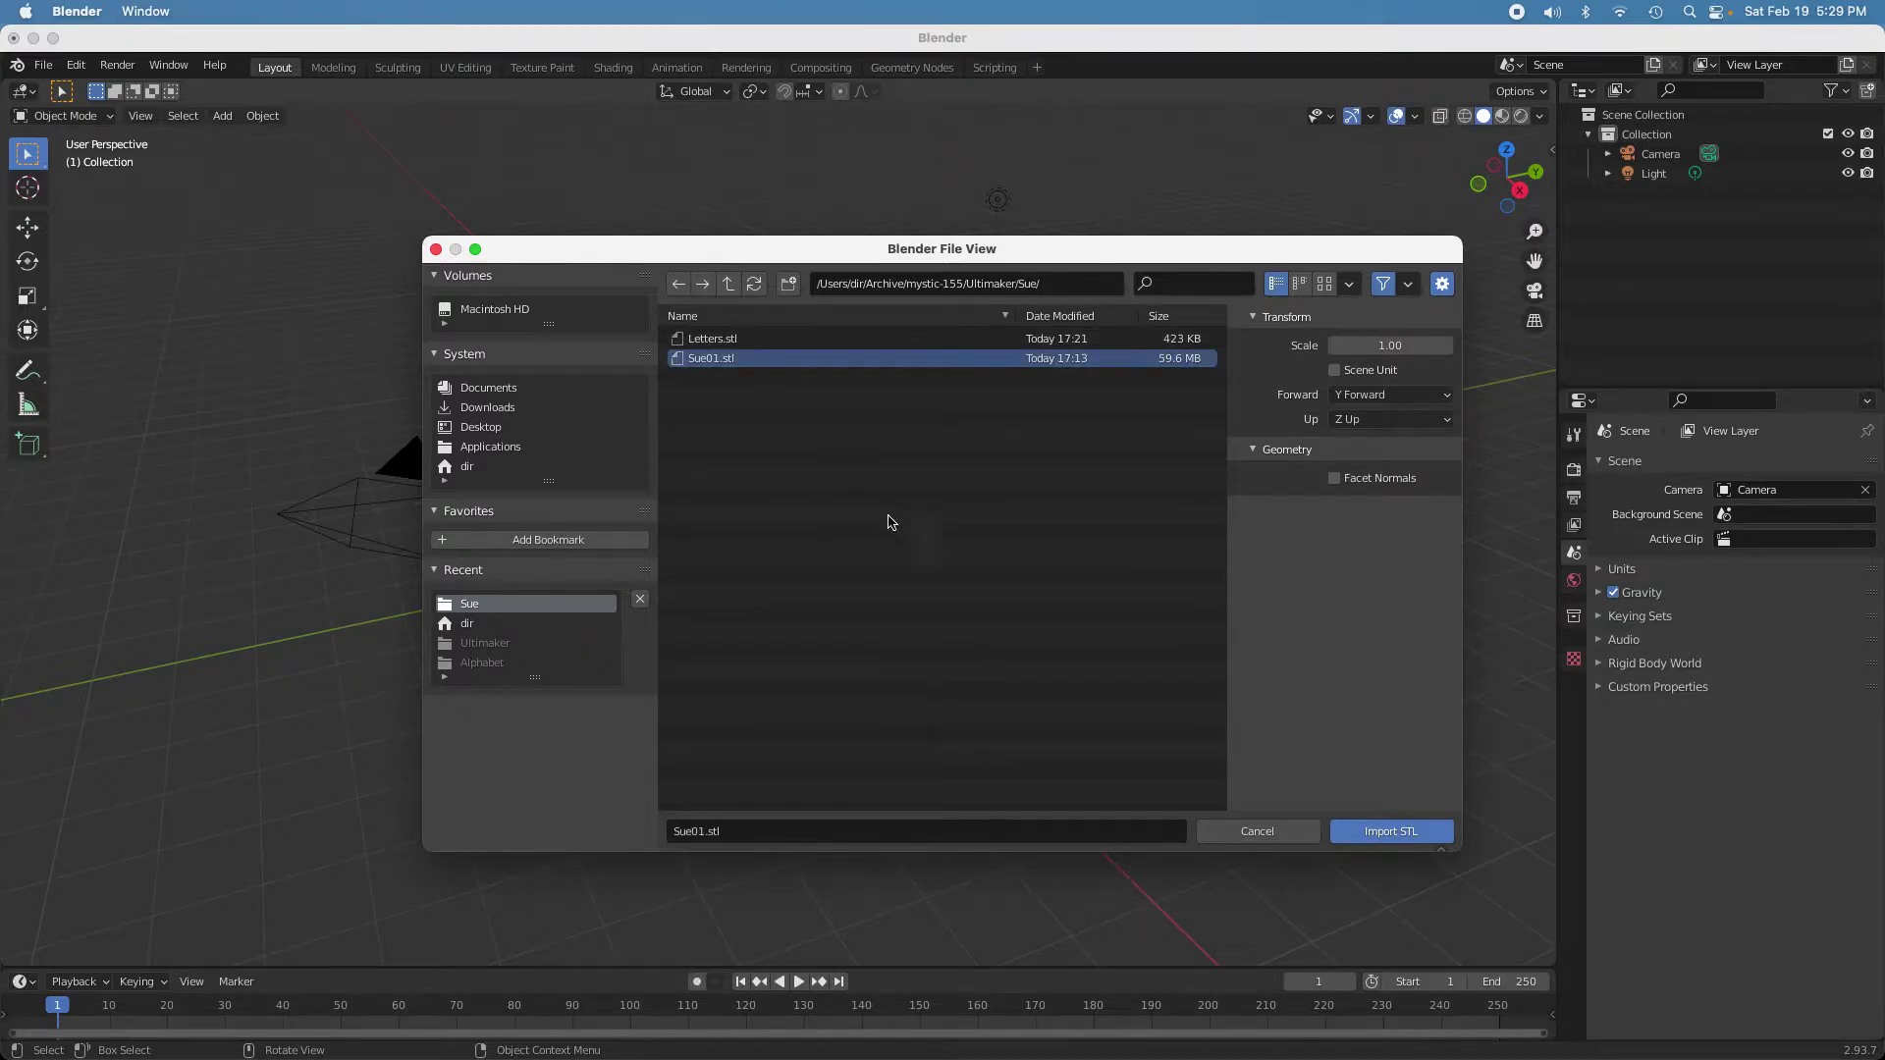
pyautogui.click(1370, 830)
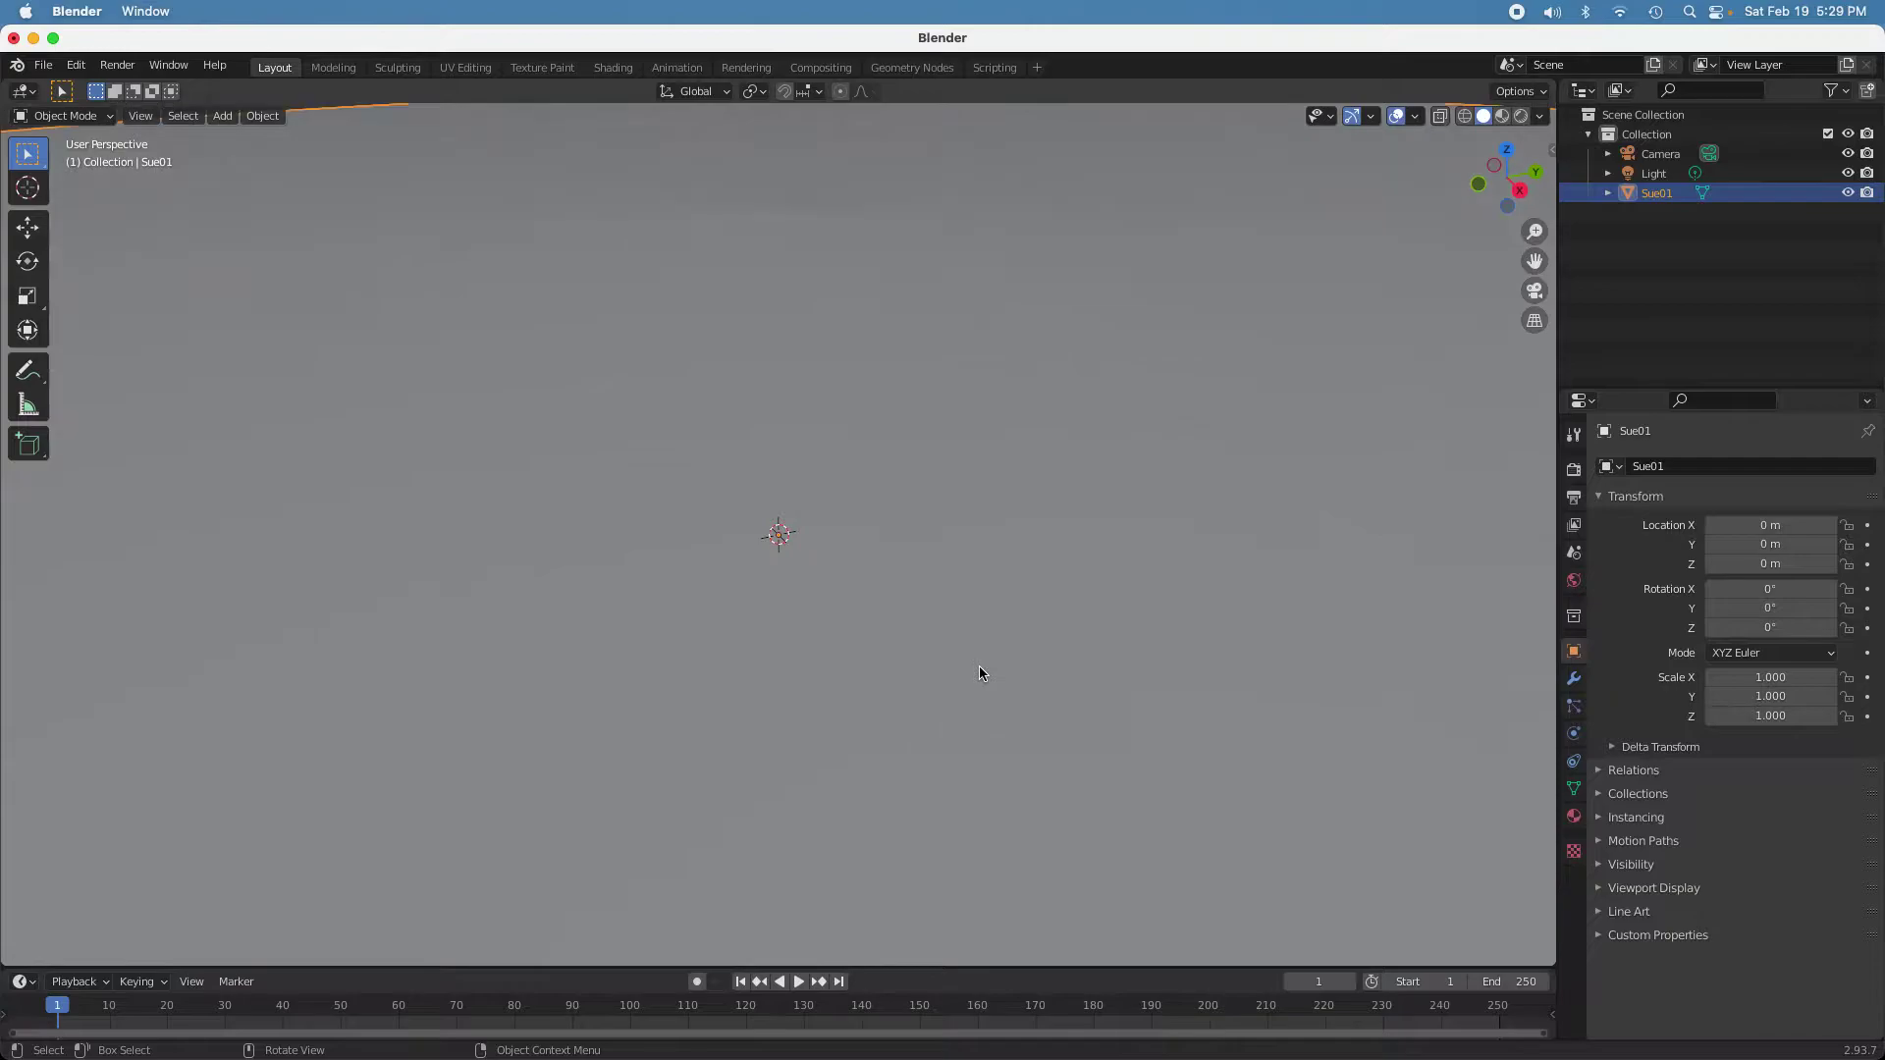
pyautogui.scroll(-4, 980, 667)
pyautogui.scroll(-6, 979, 664)
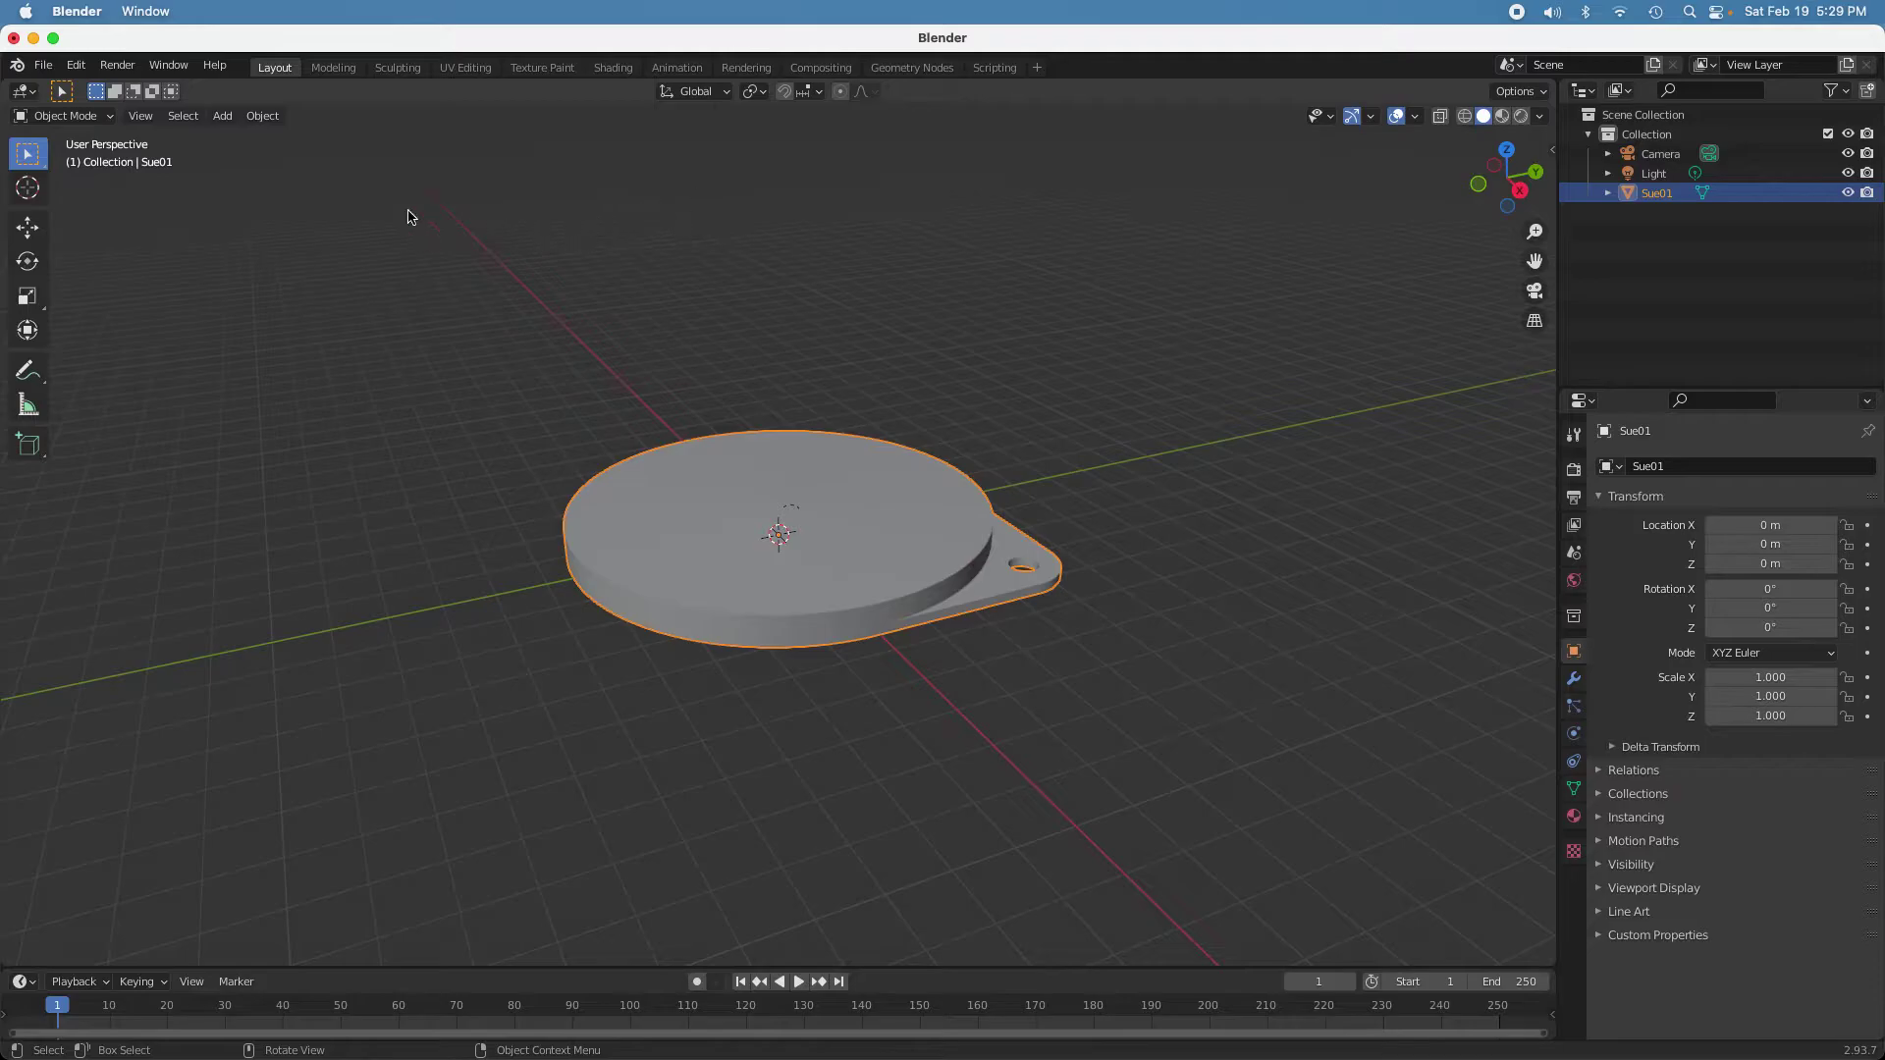
# - Import the STL file Letters.stl from the same Sue folder and clear the selection
pyautogui.click(44, 66)
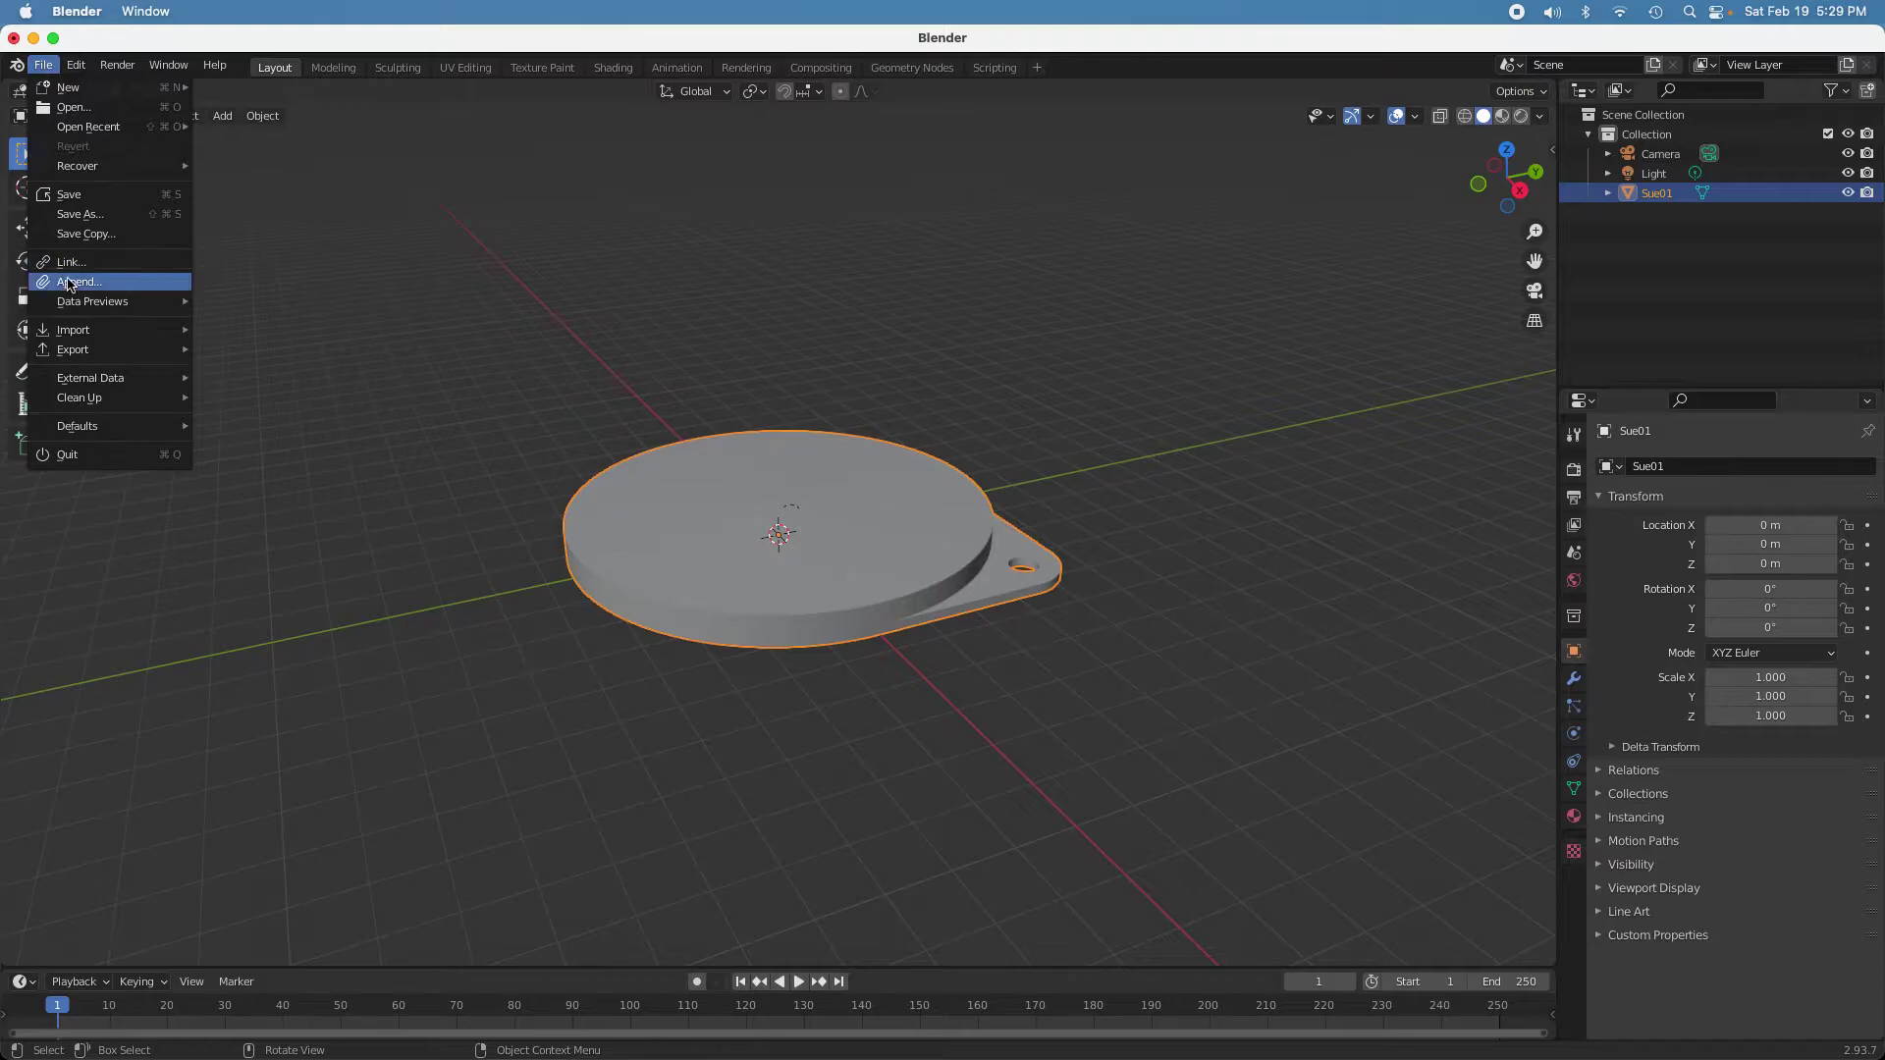
pyautogui.moveTo(78, 330)
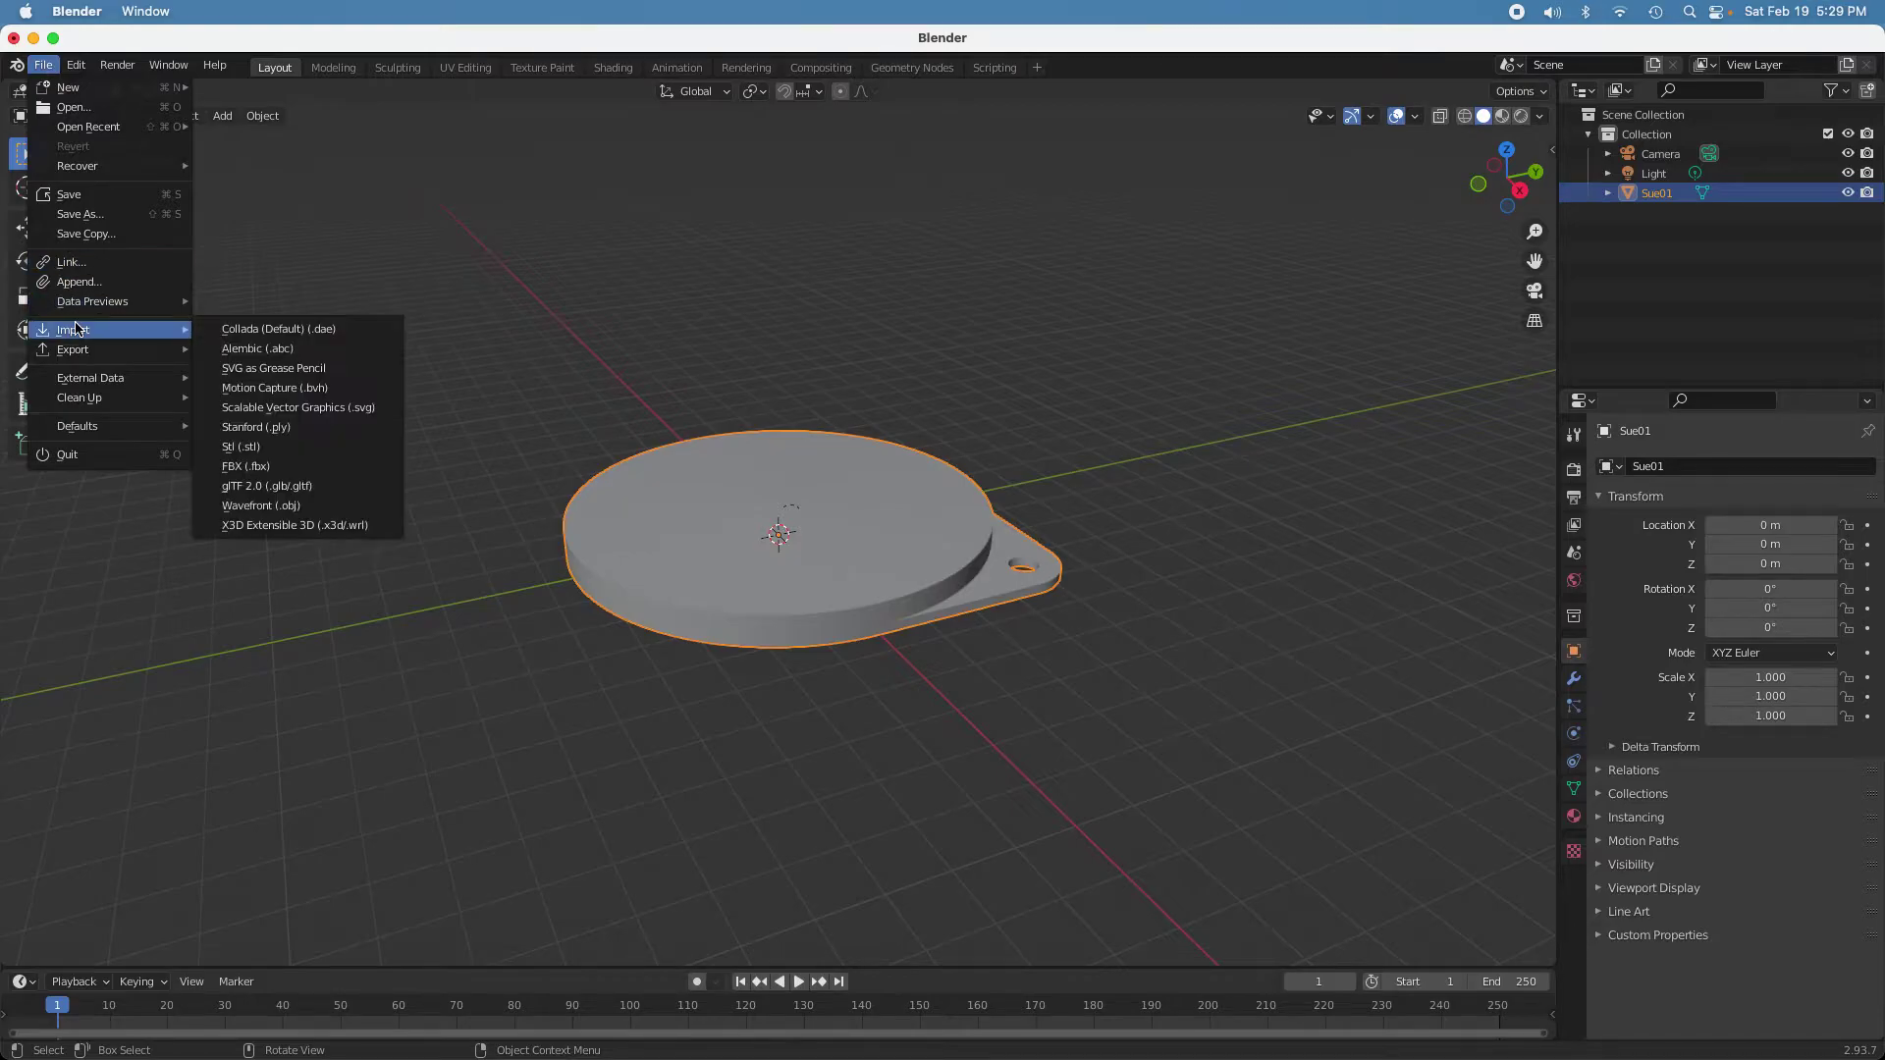
pyautogui.click(311, 449)
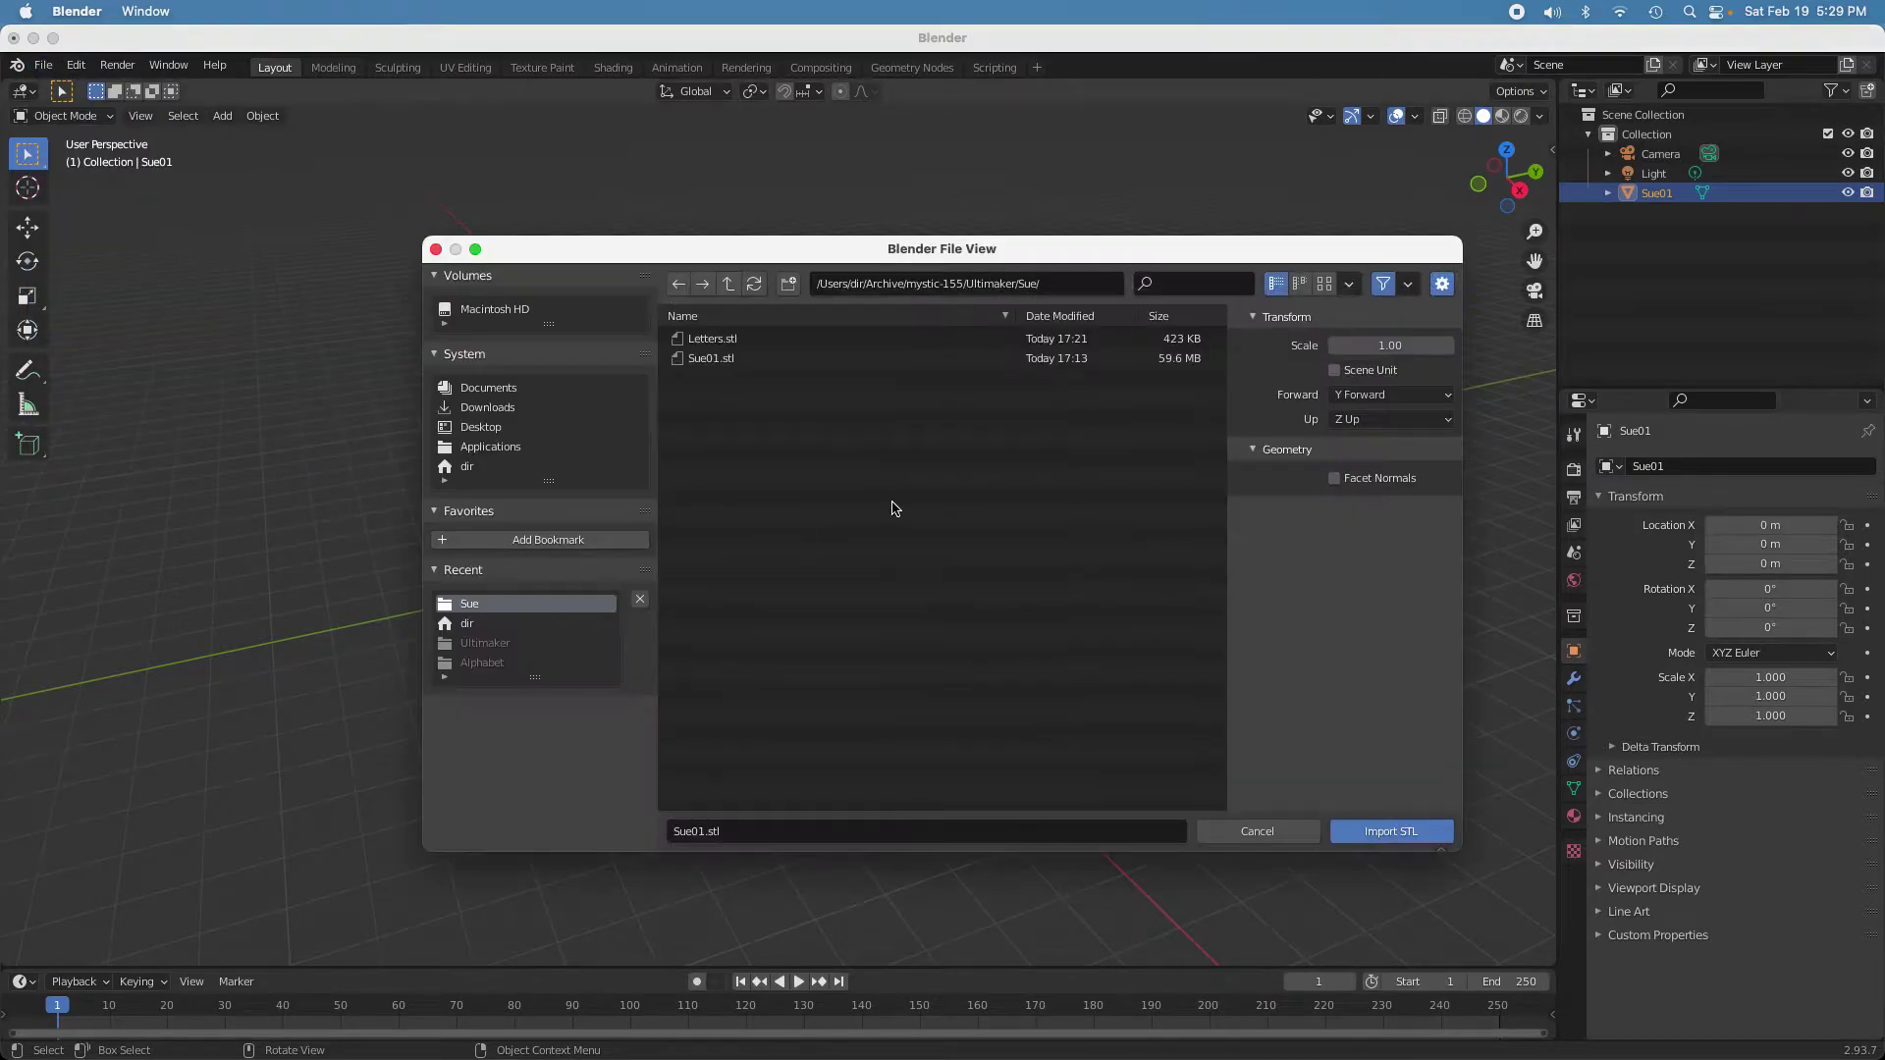
pyautogui.click(727, 338)
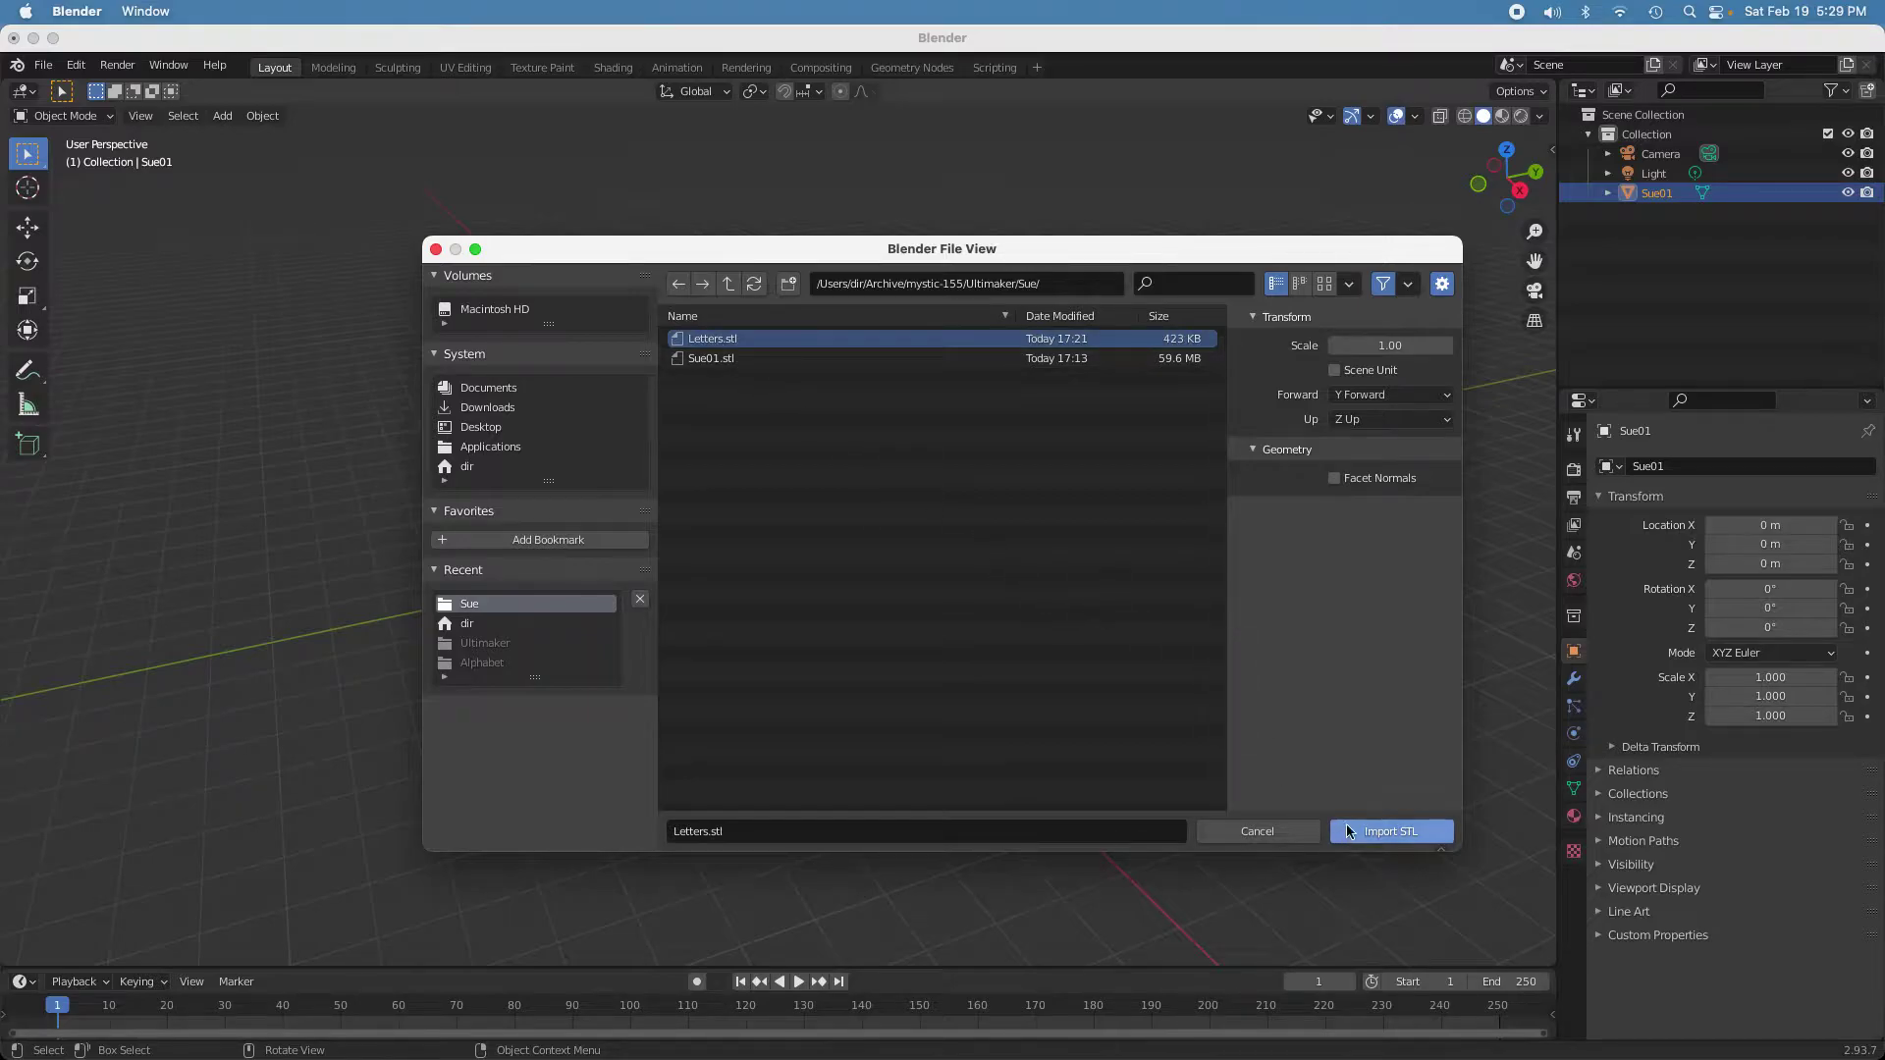
pyautogui.click(1348, 830)
pyautogui.click(1221, 727)
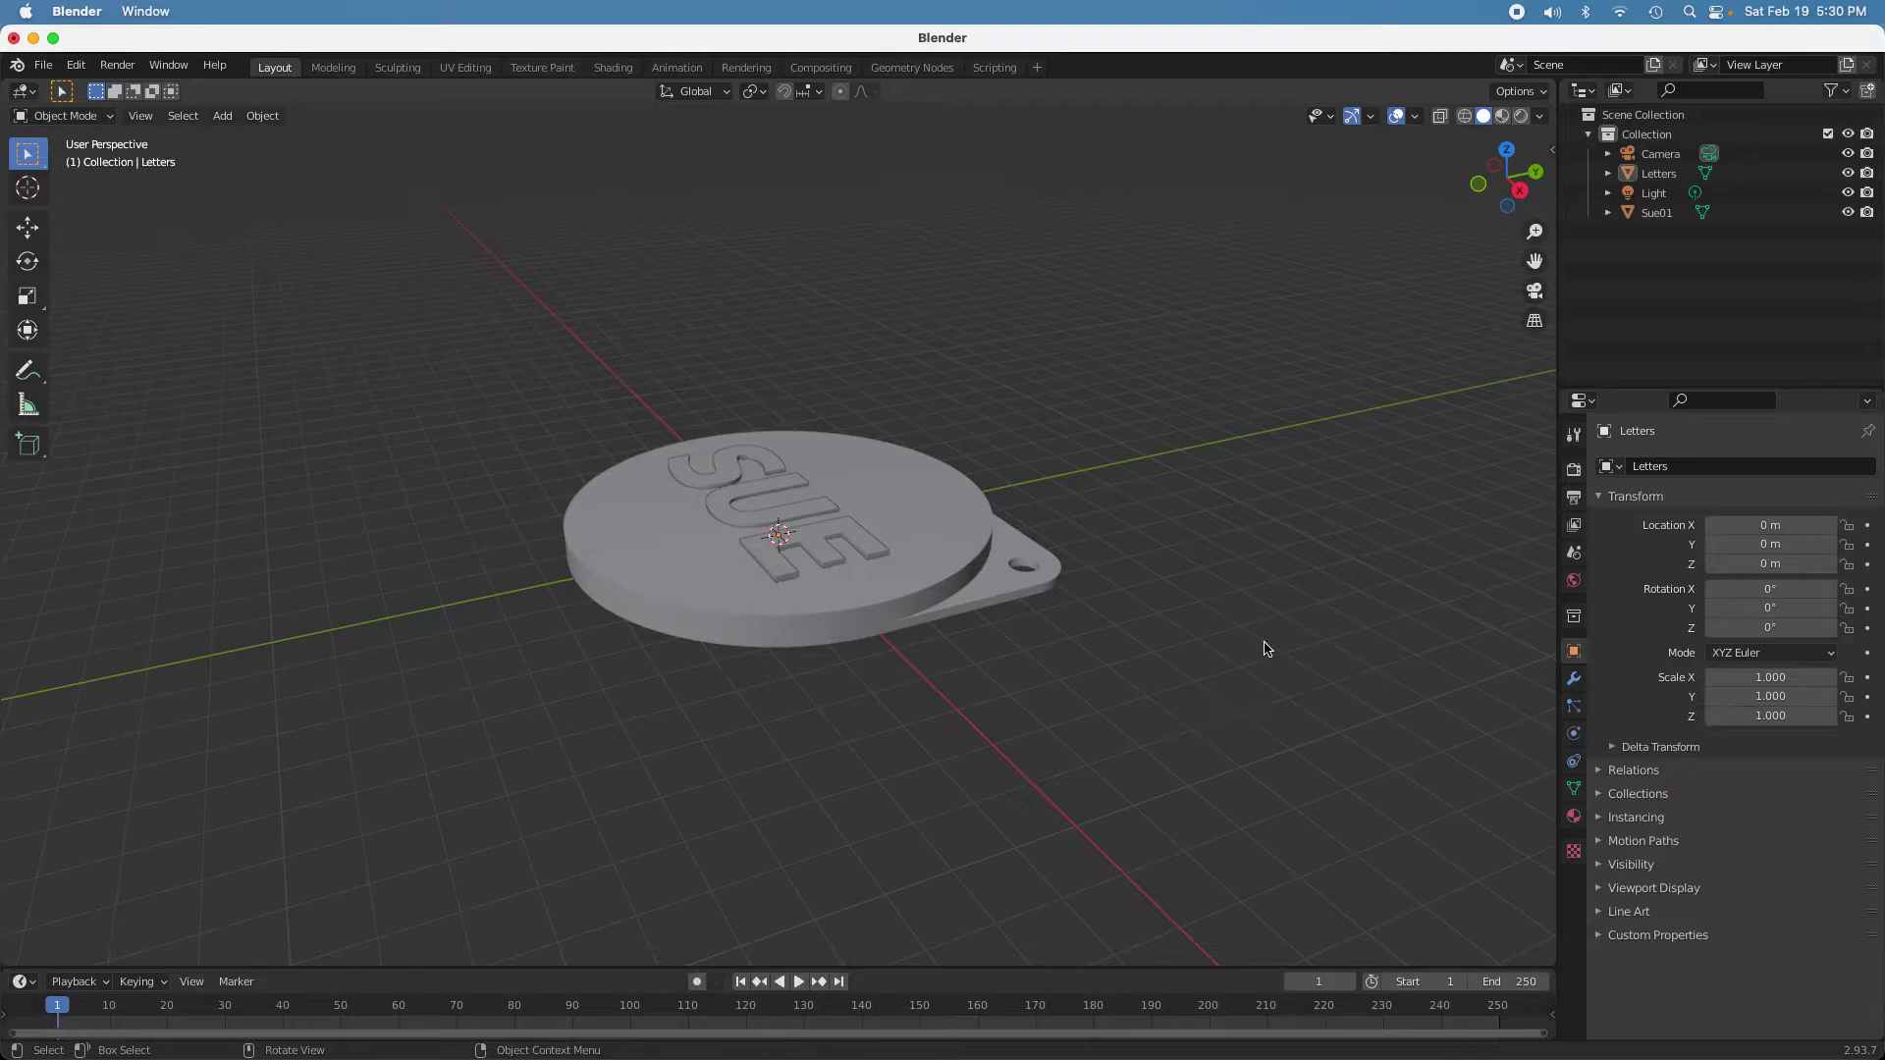
# - Add a Boolean Difference modifier to the Sue01 disc with Letters as the operand object, and apply it
pyautogui.click(1627, 213)
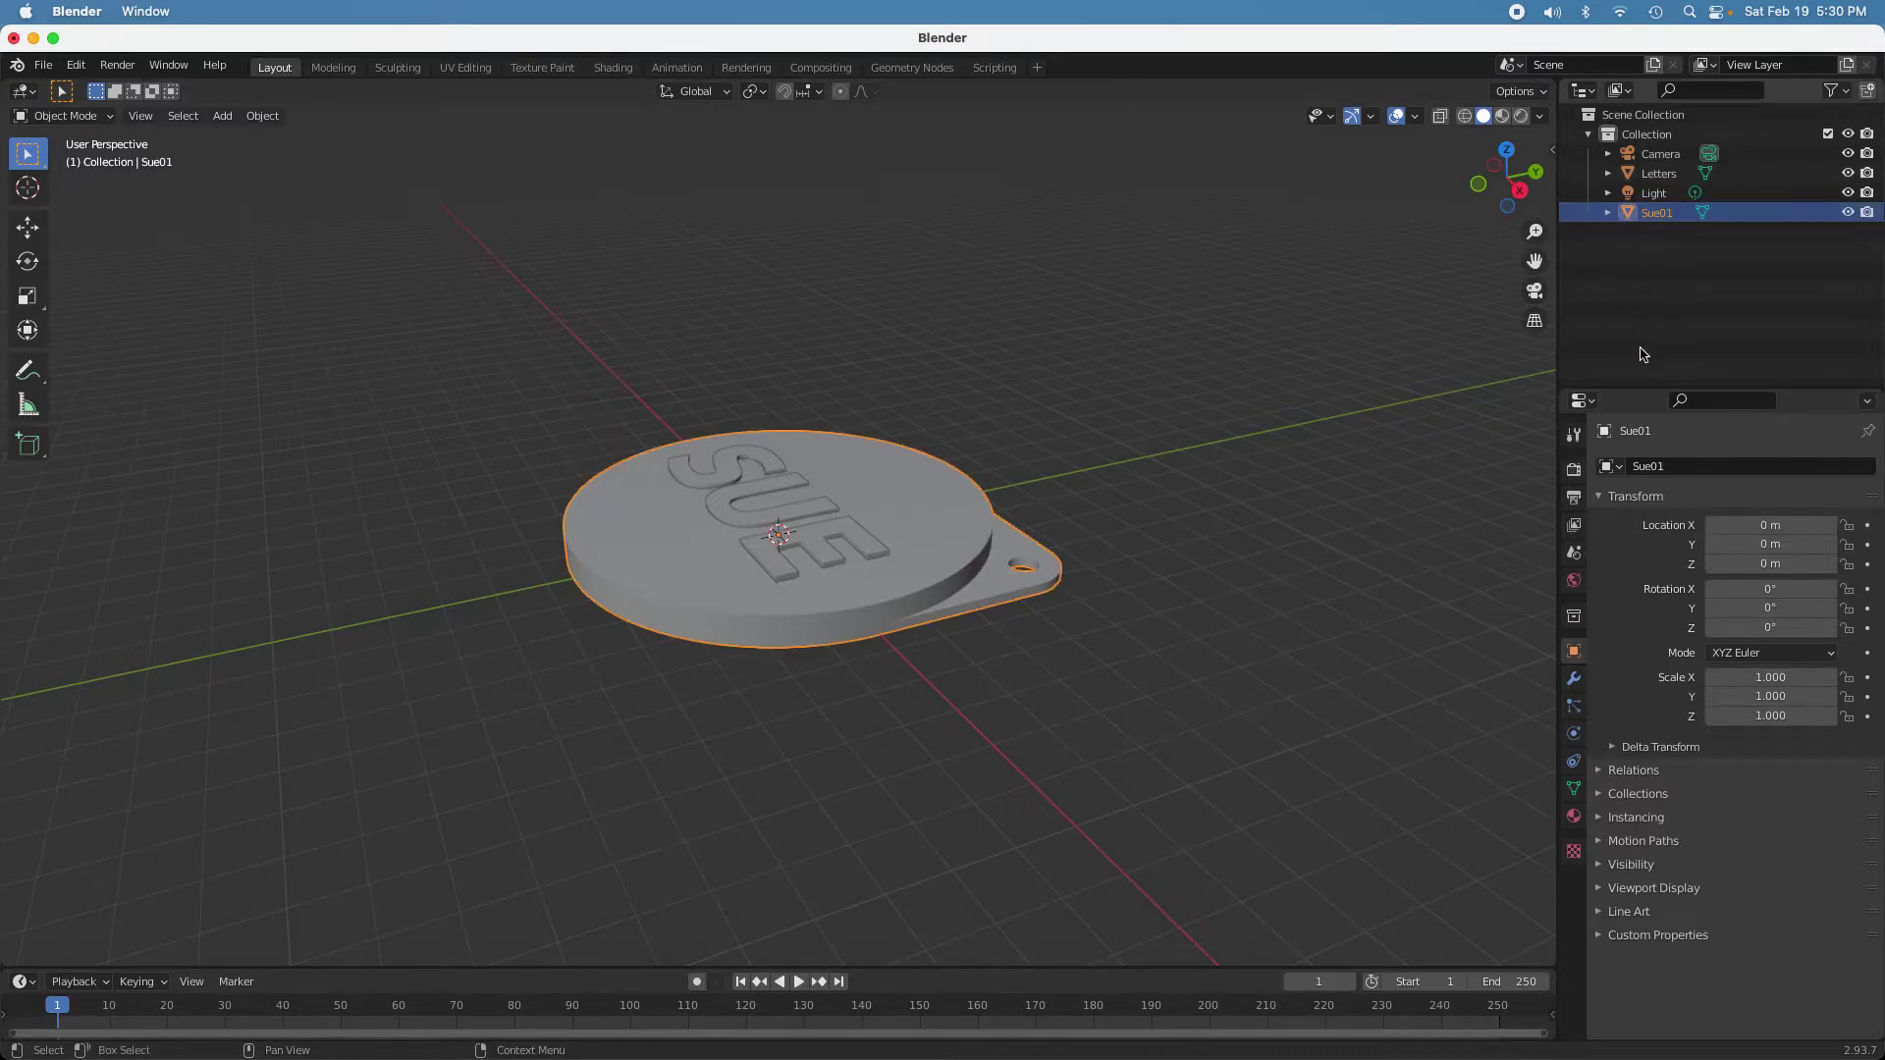
pyautogui.click(1575, 682)
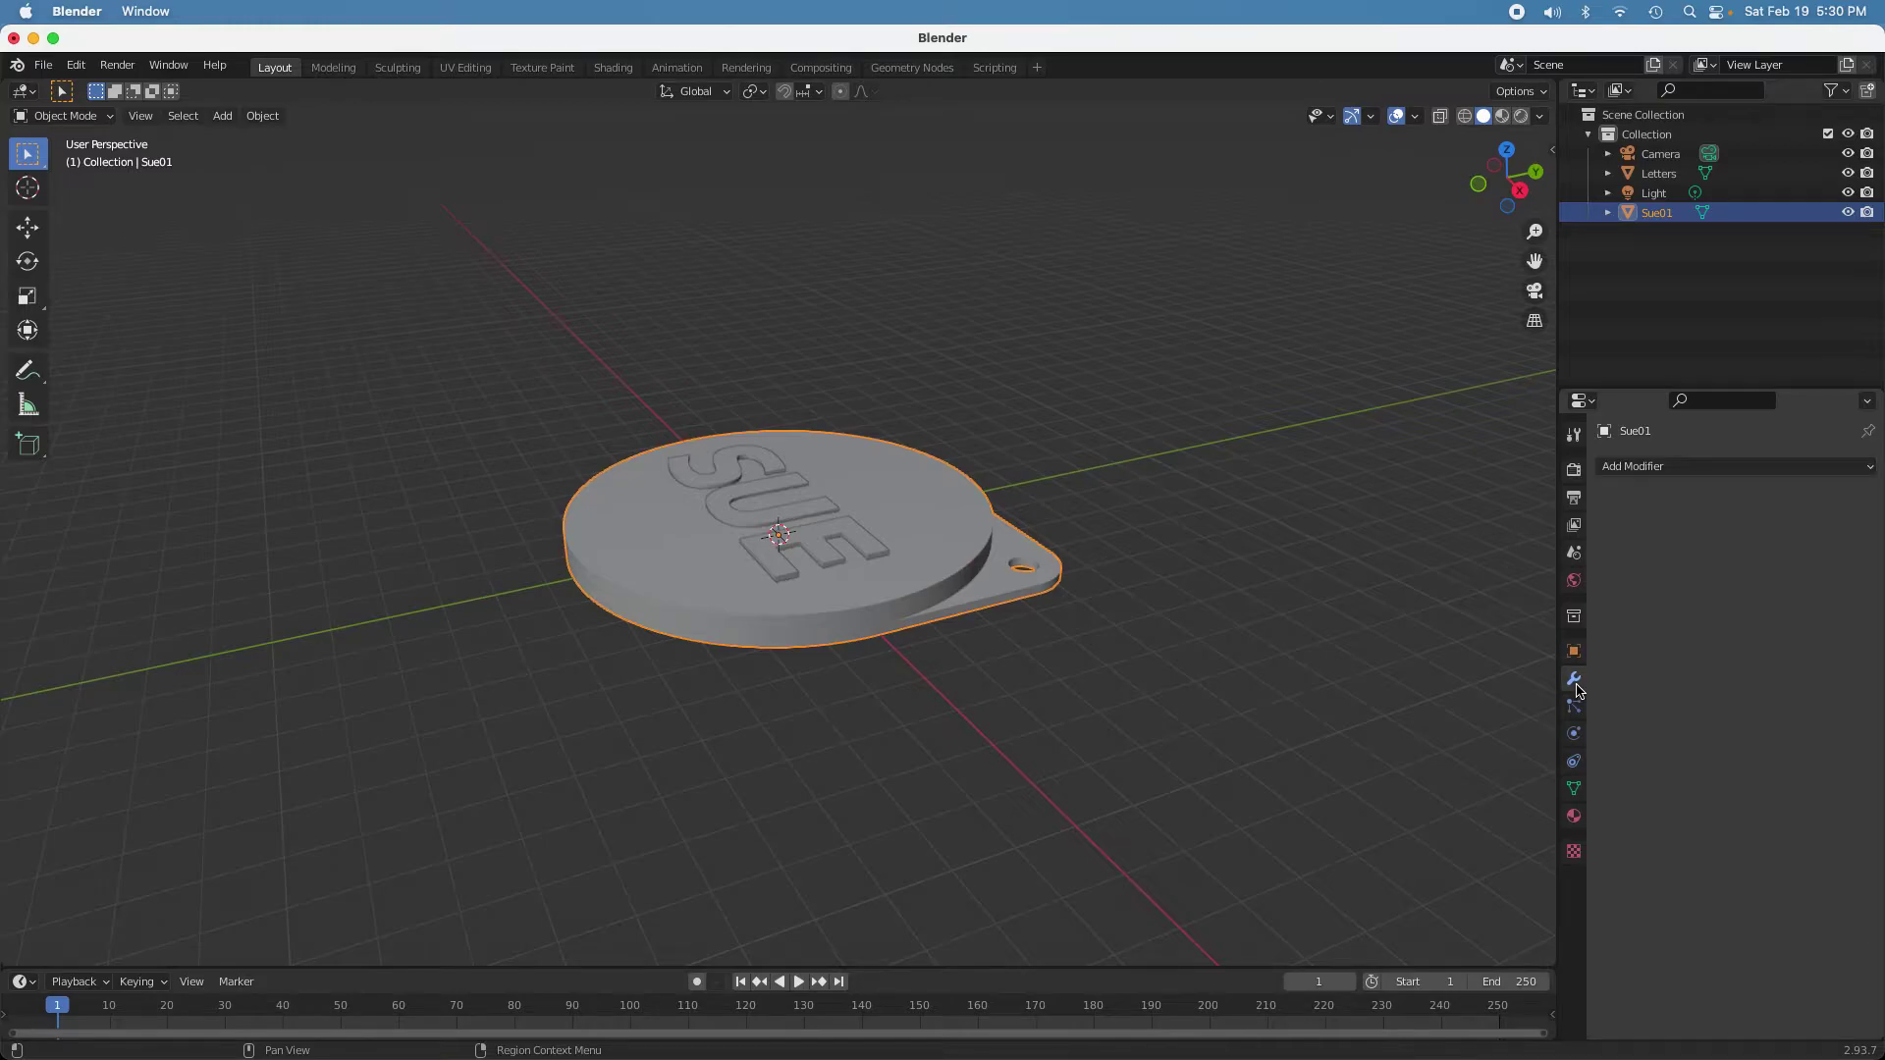
pyautogui.click(1618, 468)
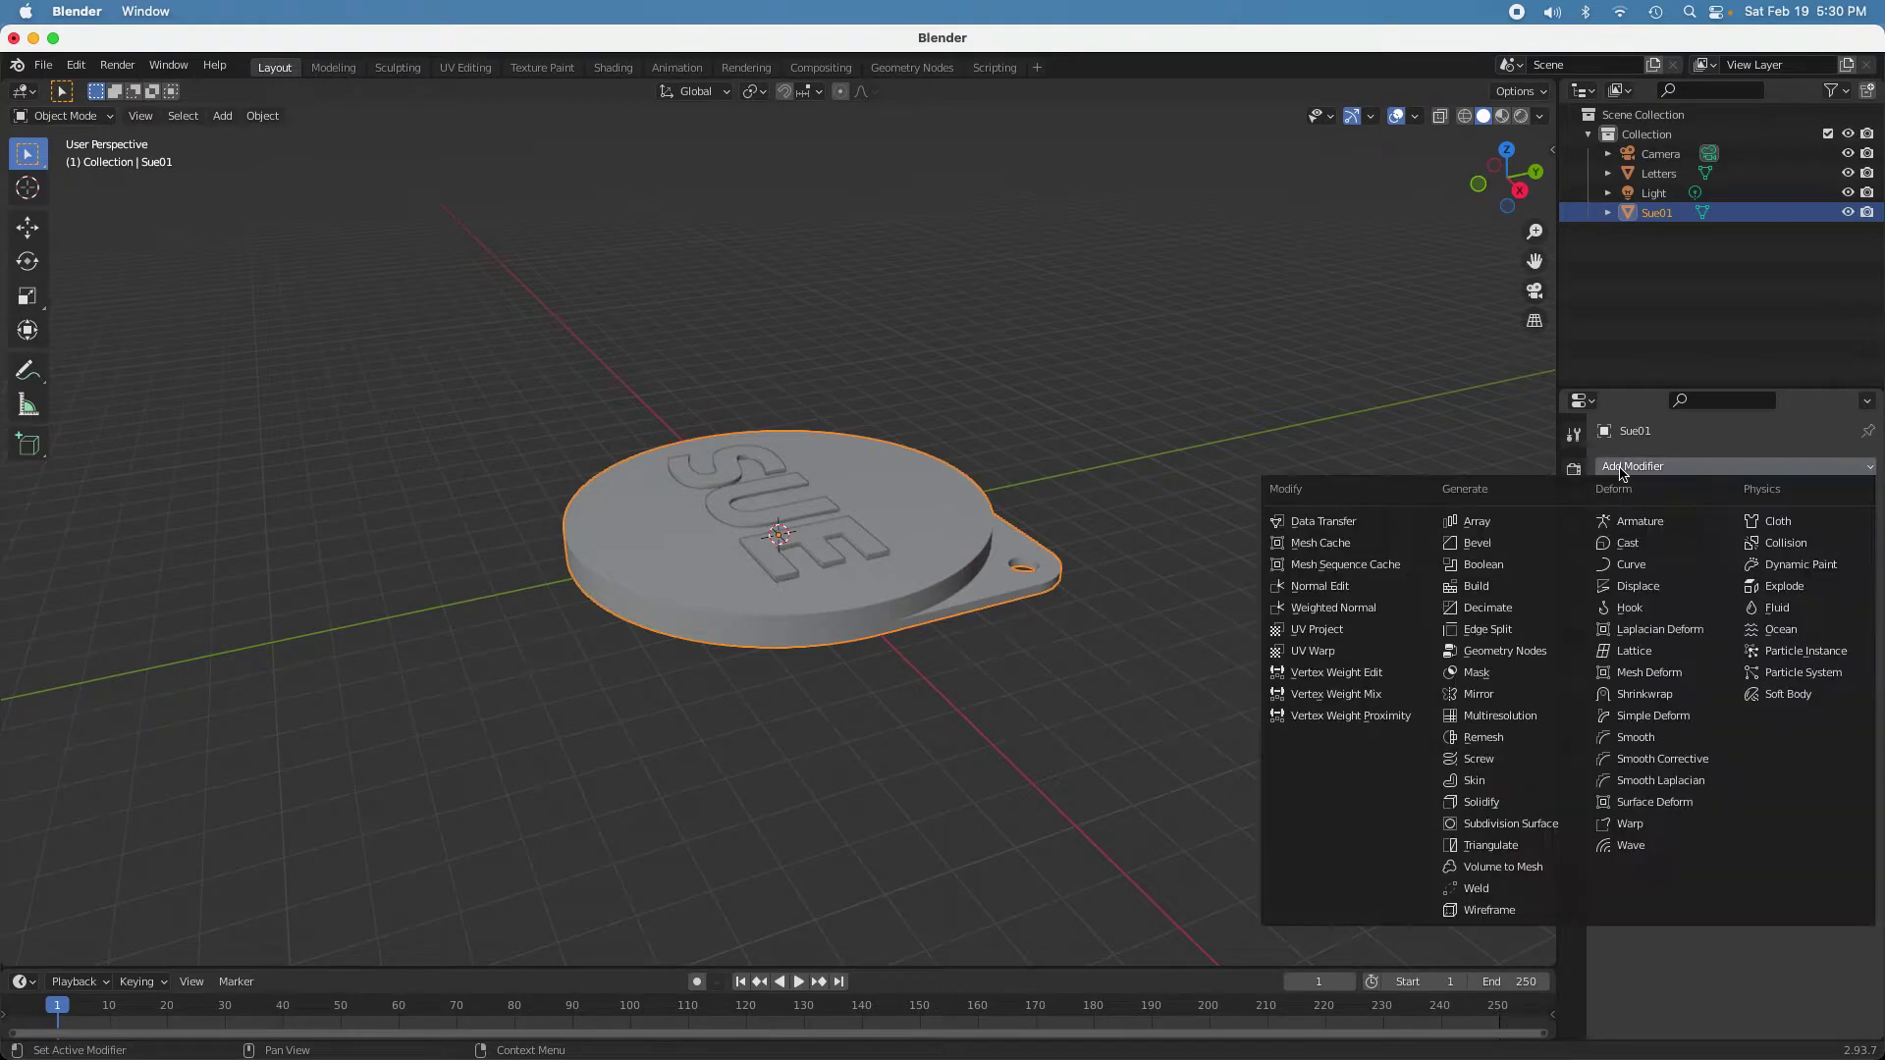
pyautogui.click(1476, 565)
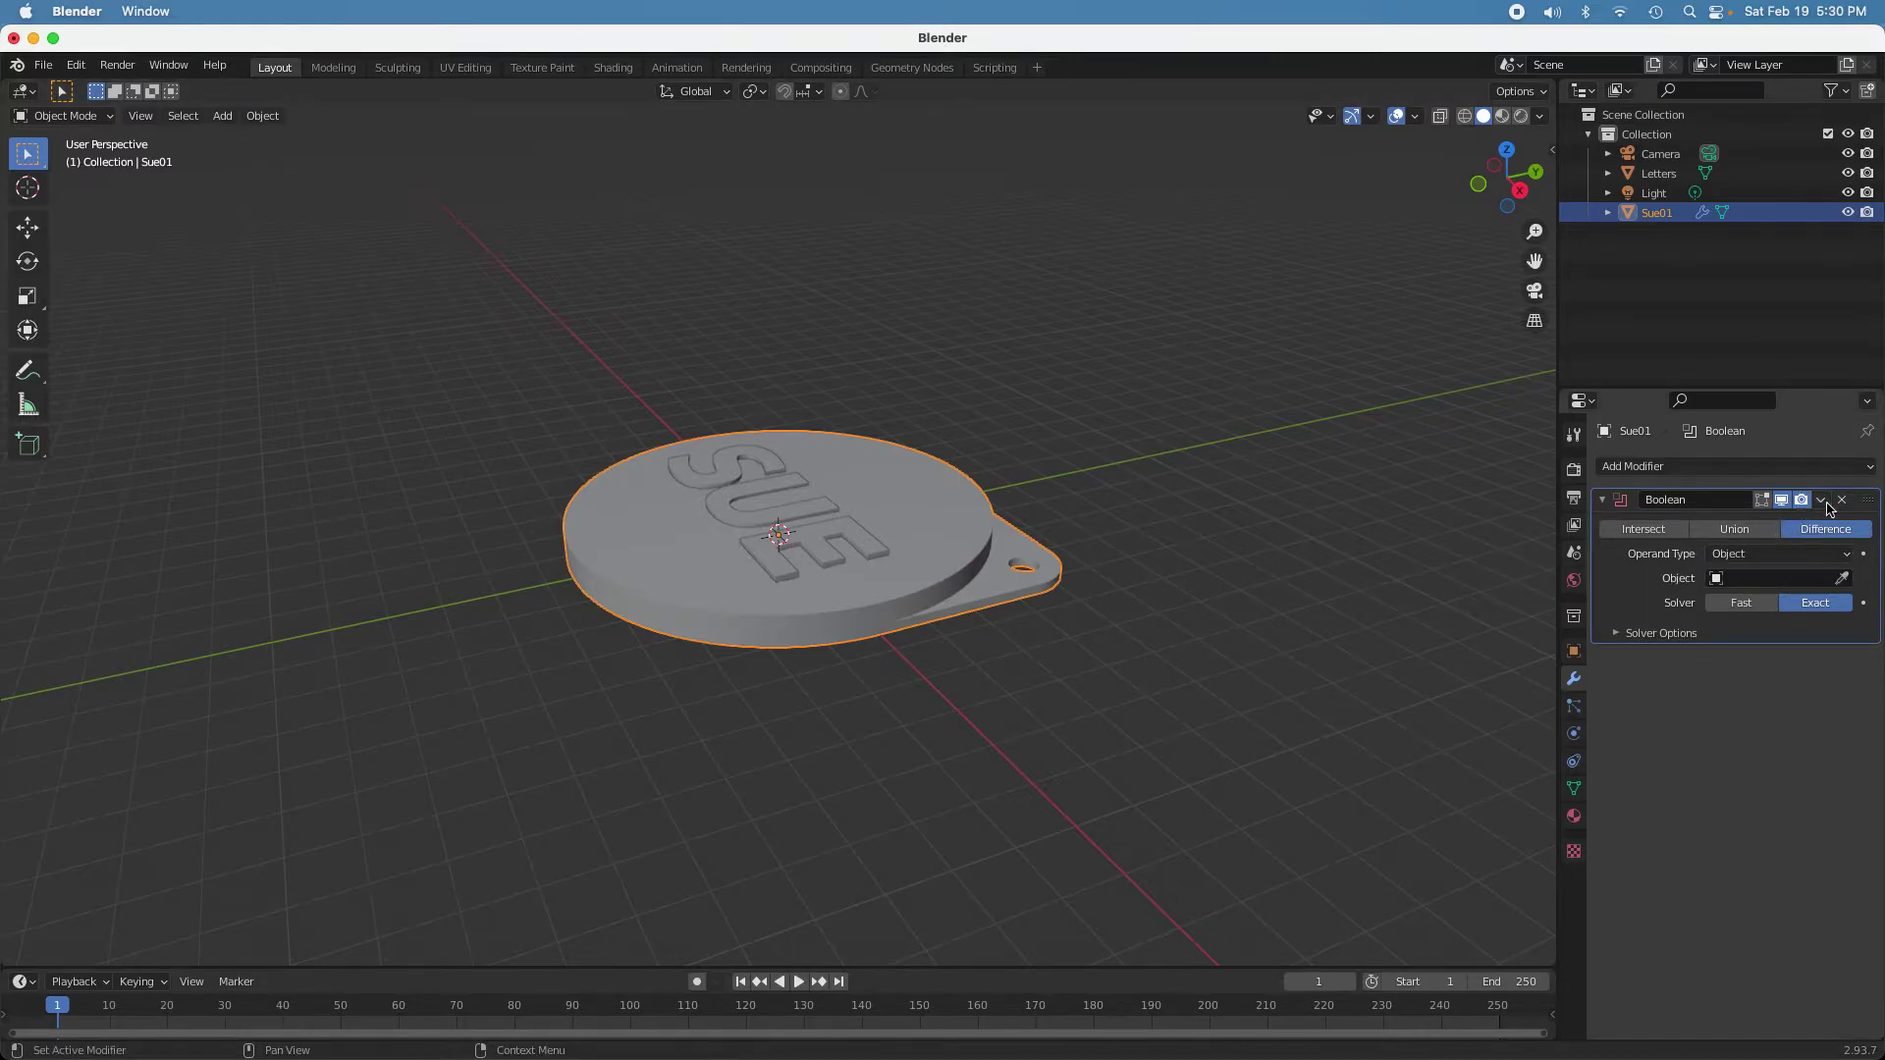
pyautogui.click(1738, 578)
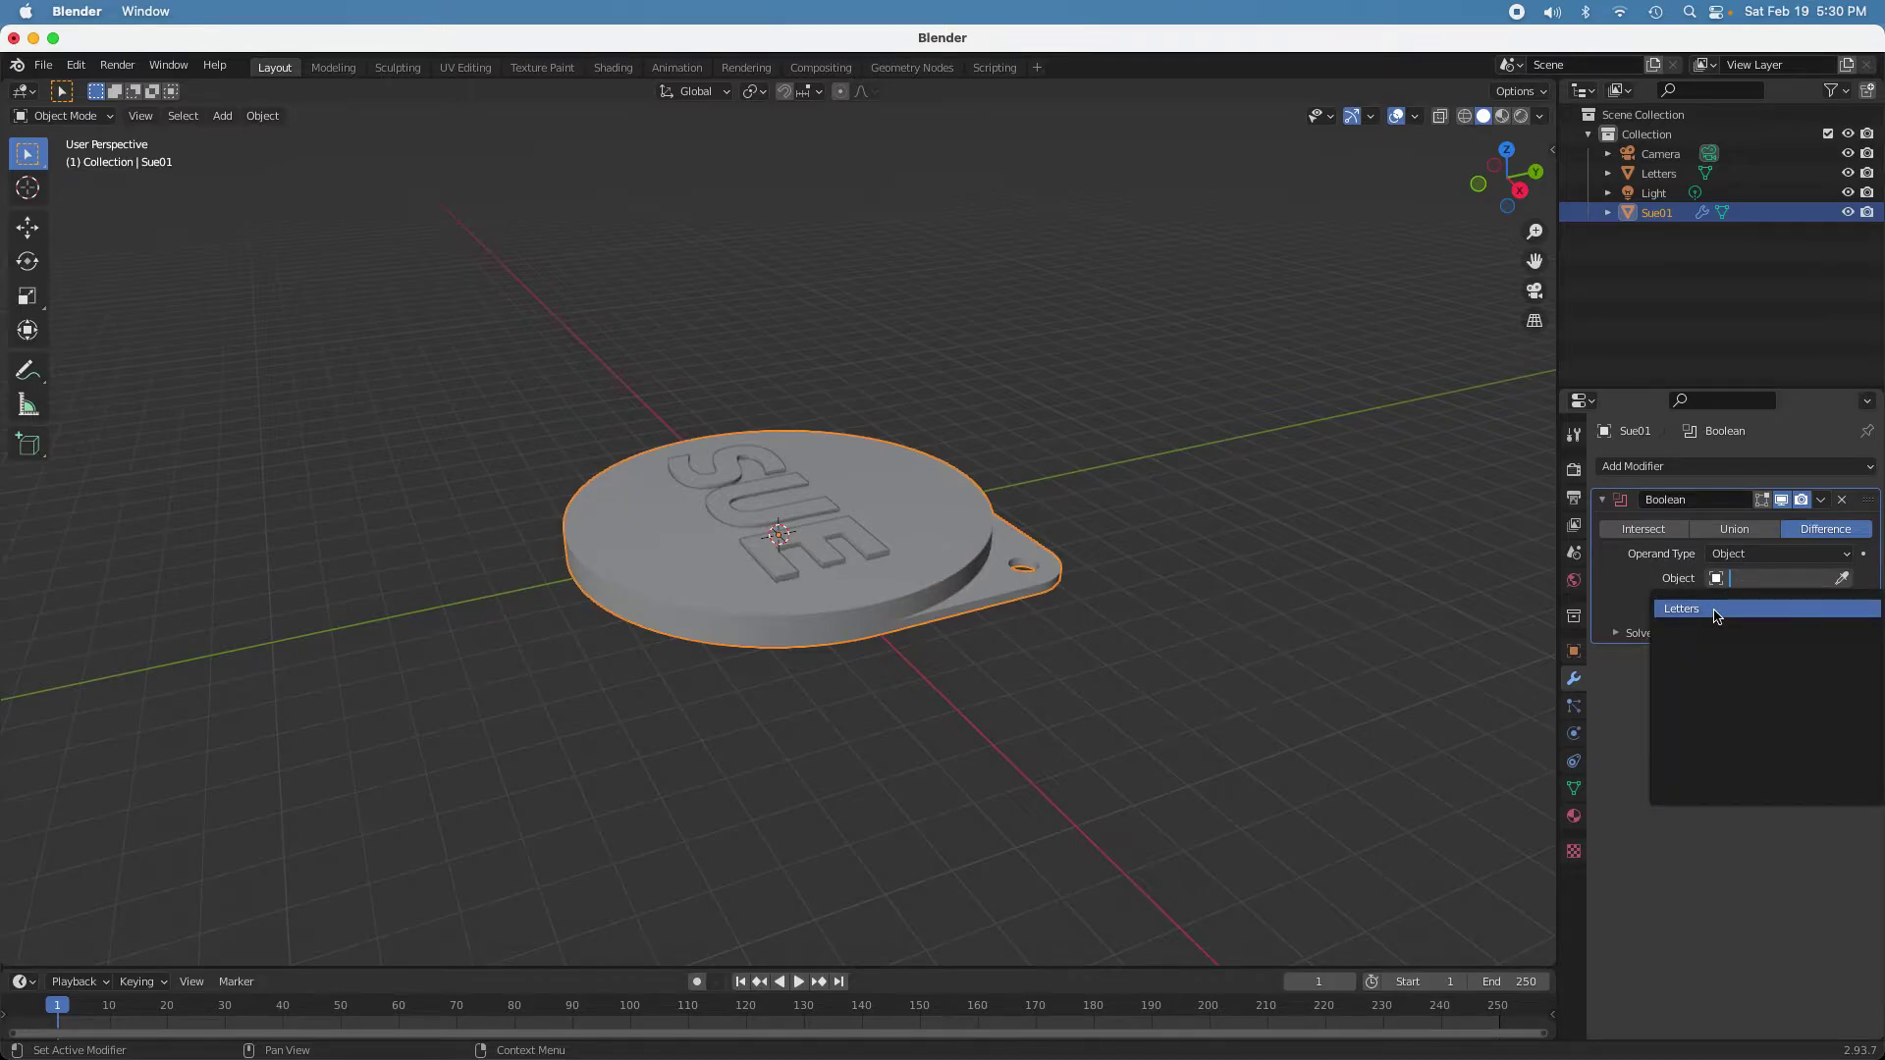
pyautogui.click(1719, 618)
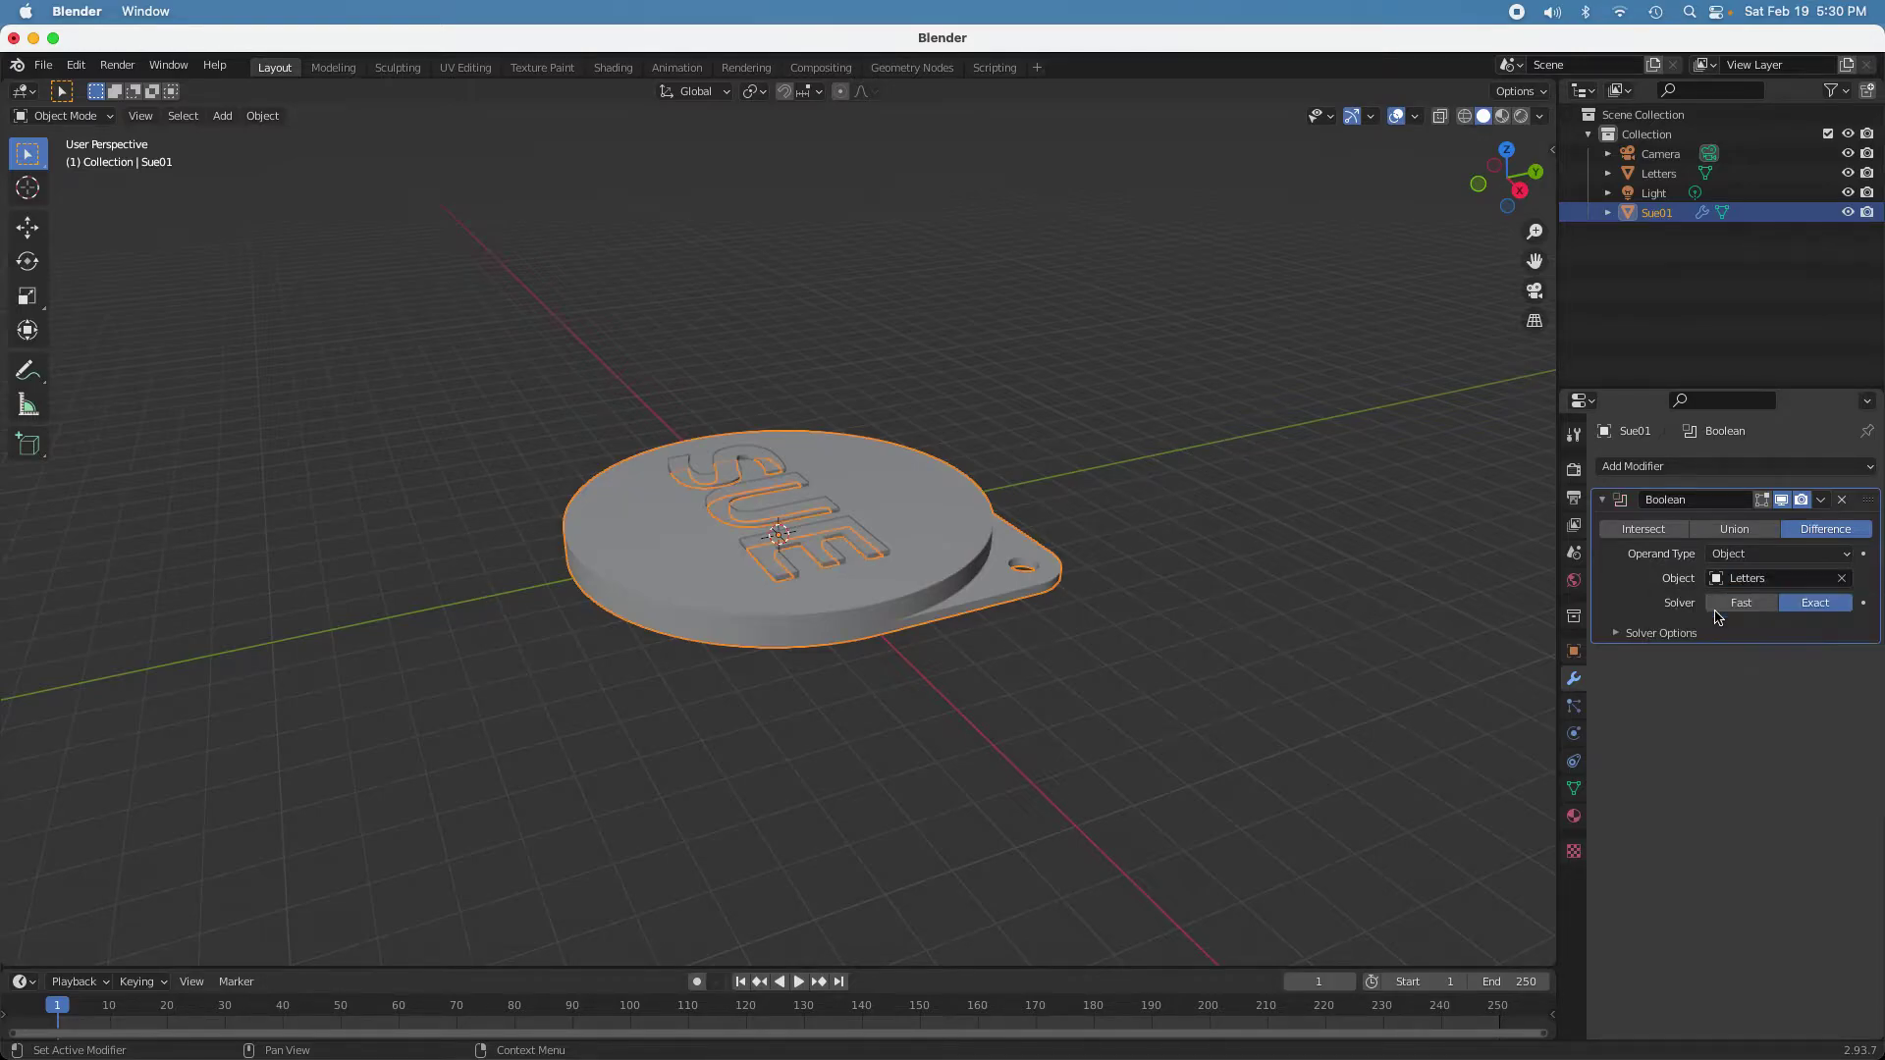
pyautogui.click(1822, 500)
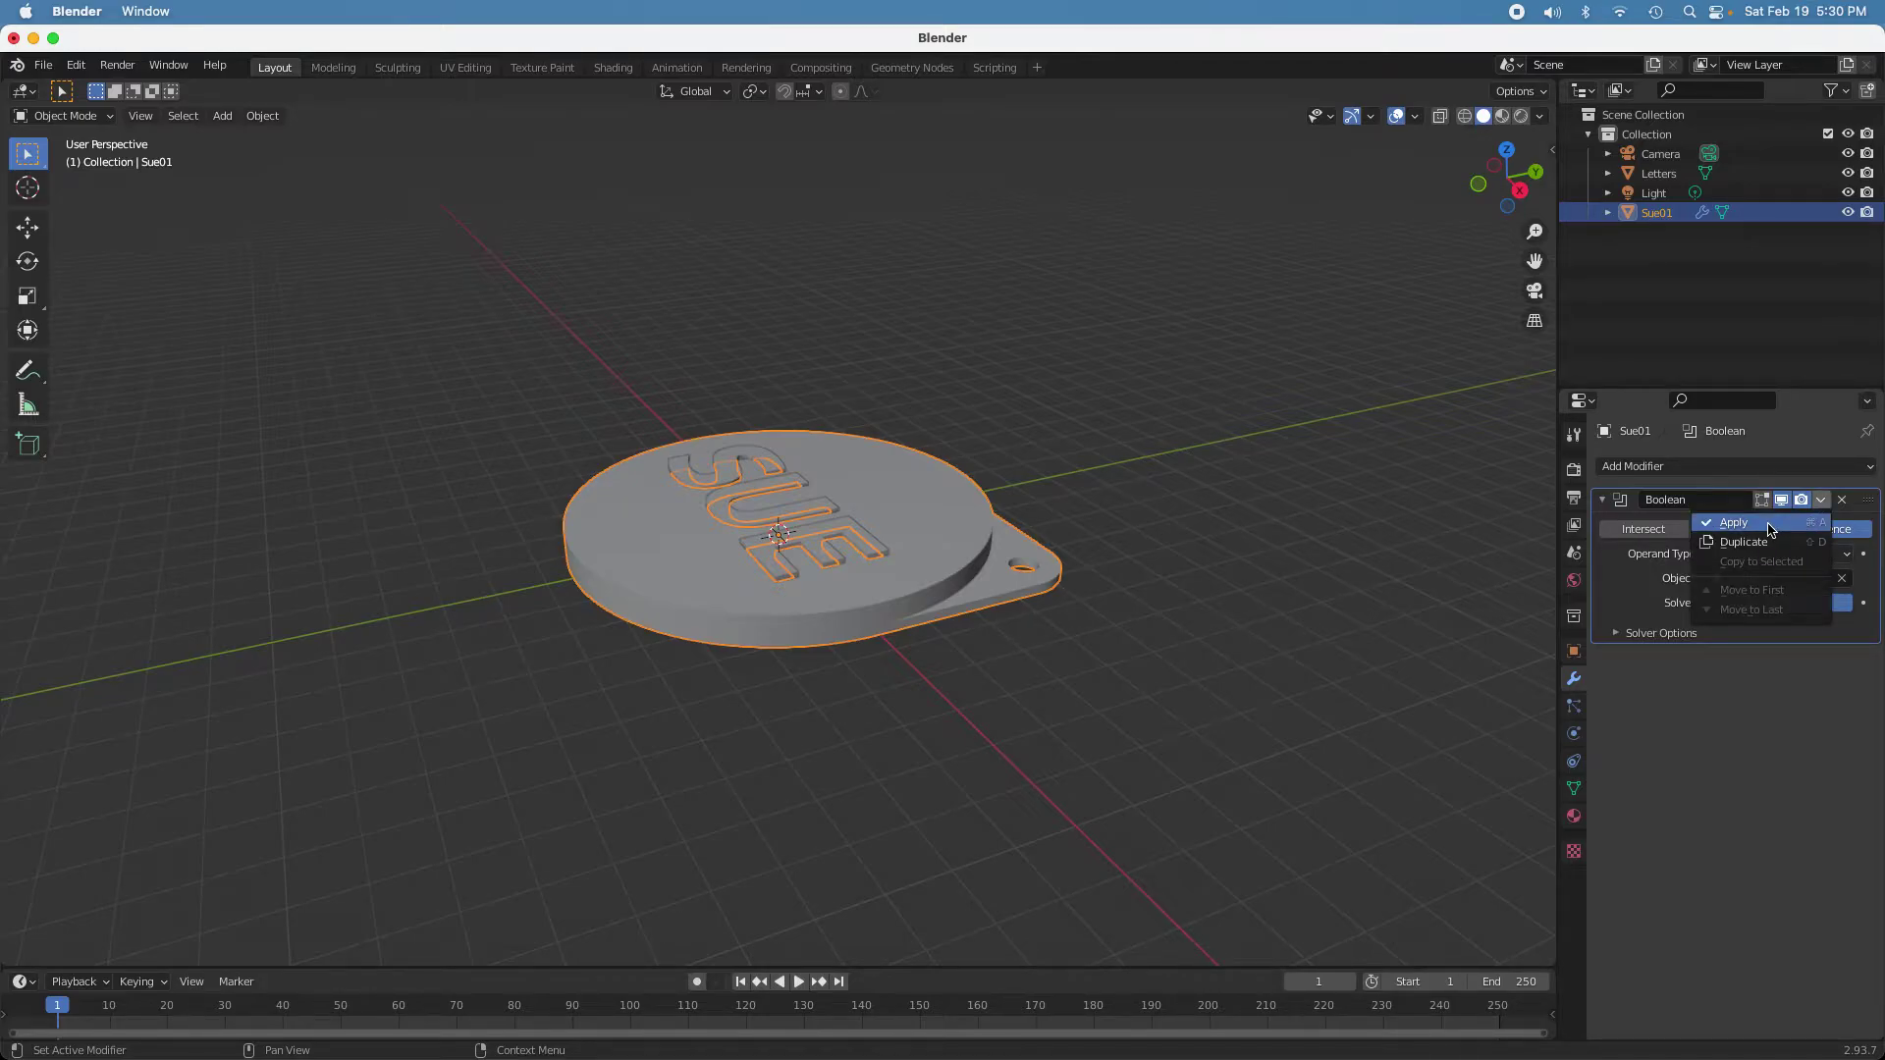
pyautogui.click(1771, 530)
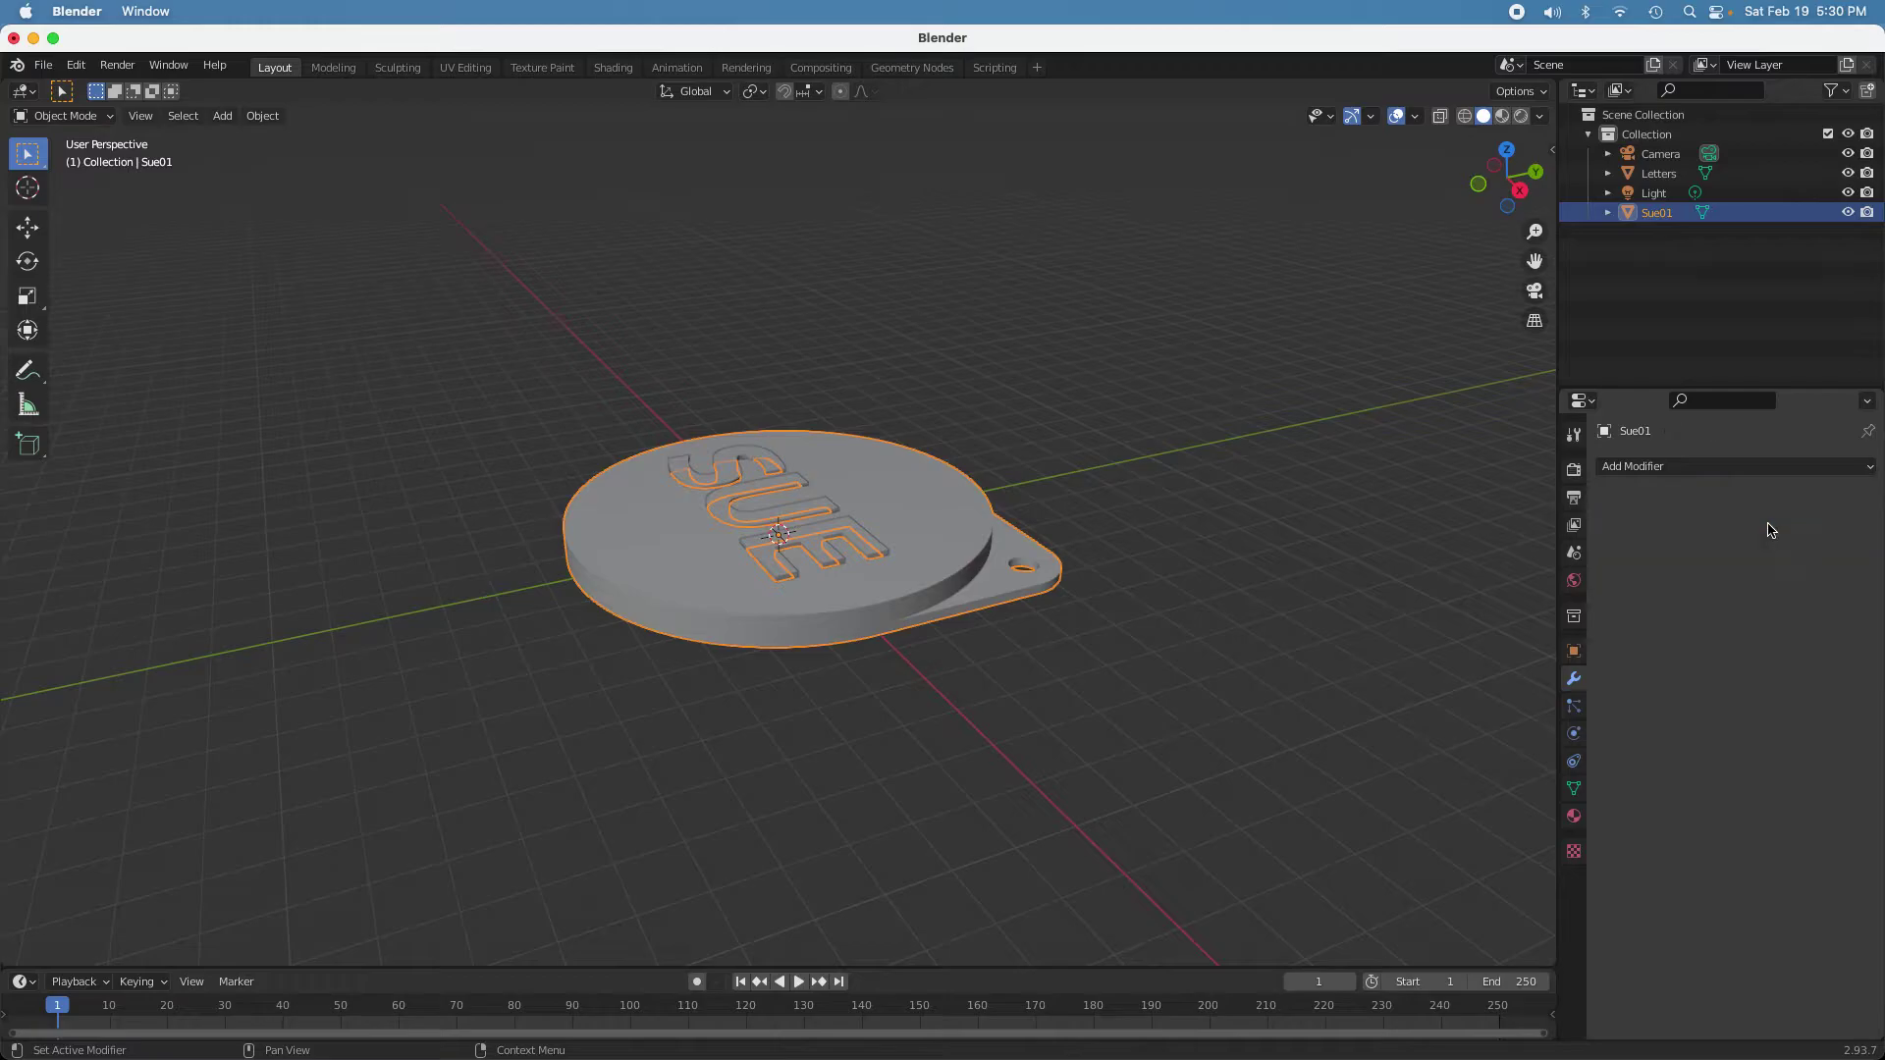
# - Delete the Letters object from the scene collection
pyautogui.click(1637, 176)
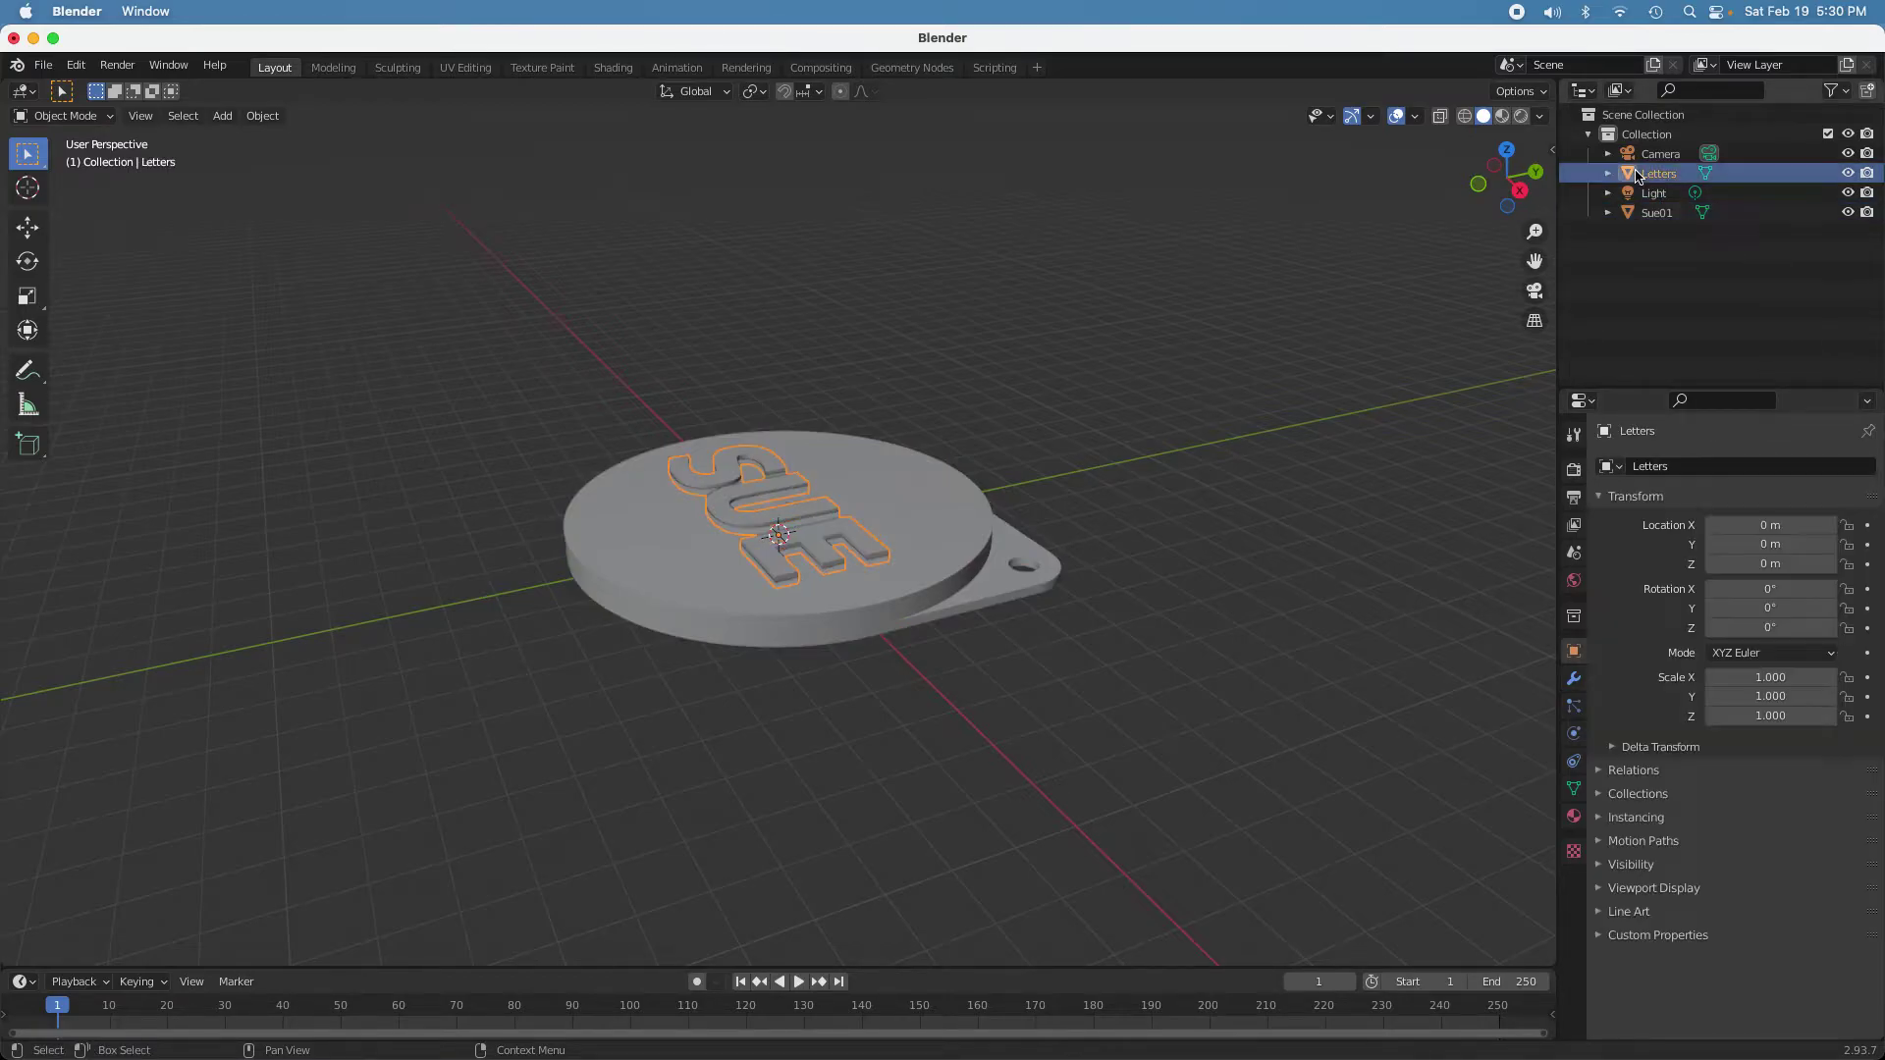
pyautogui.rightClick(1638, 176)
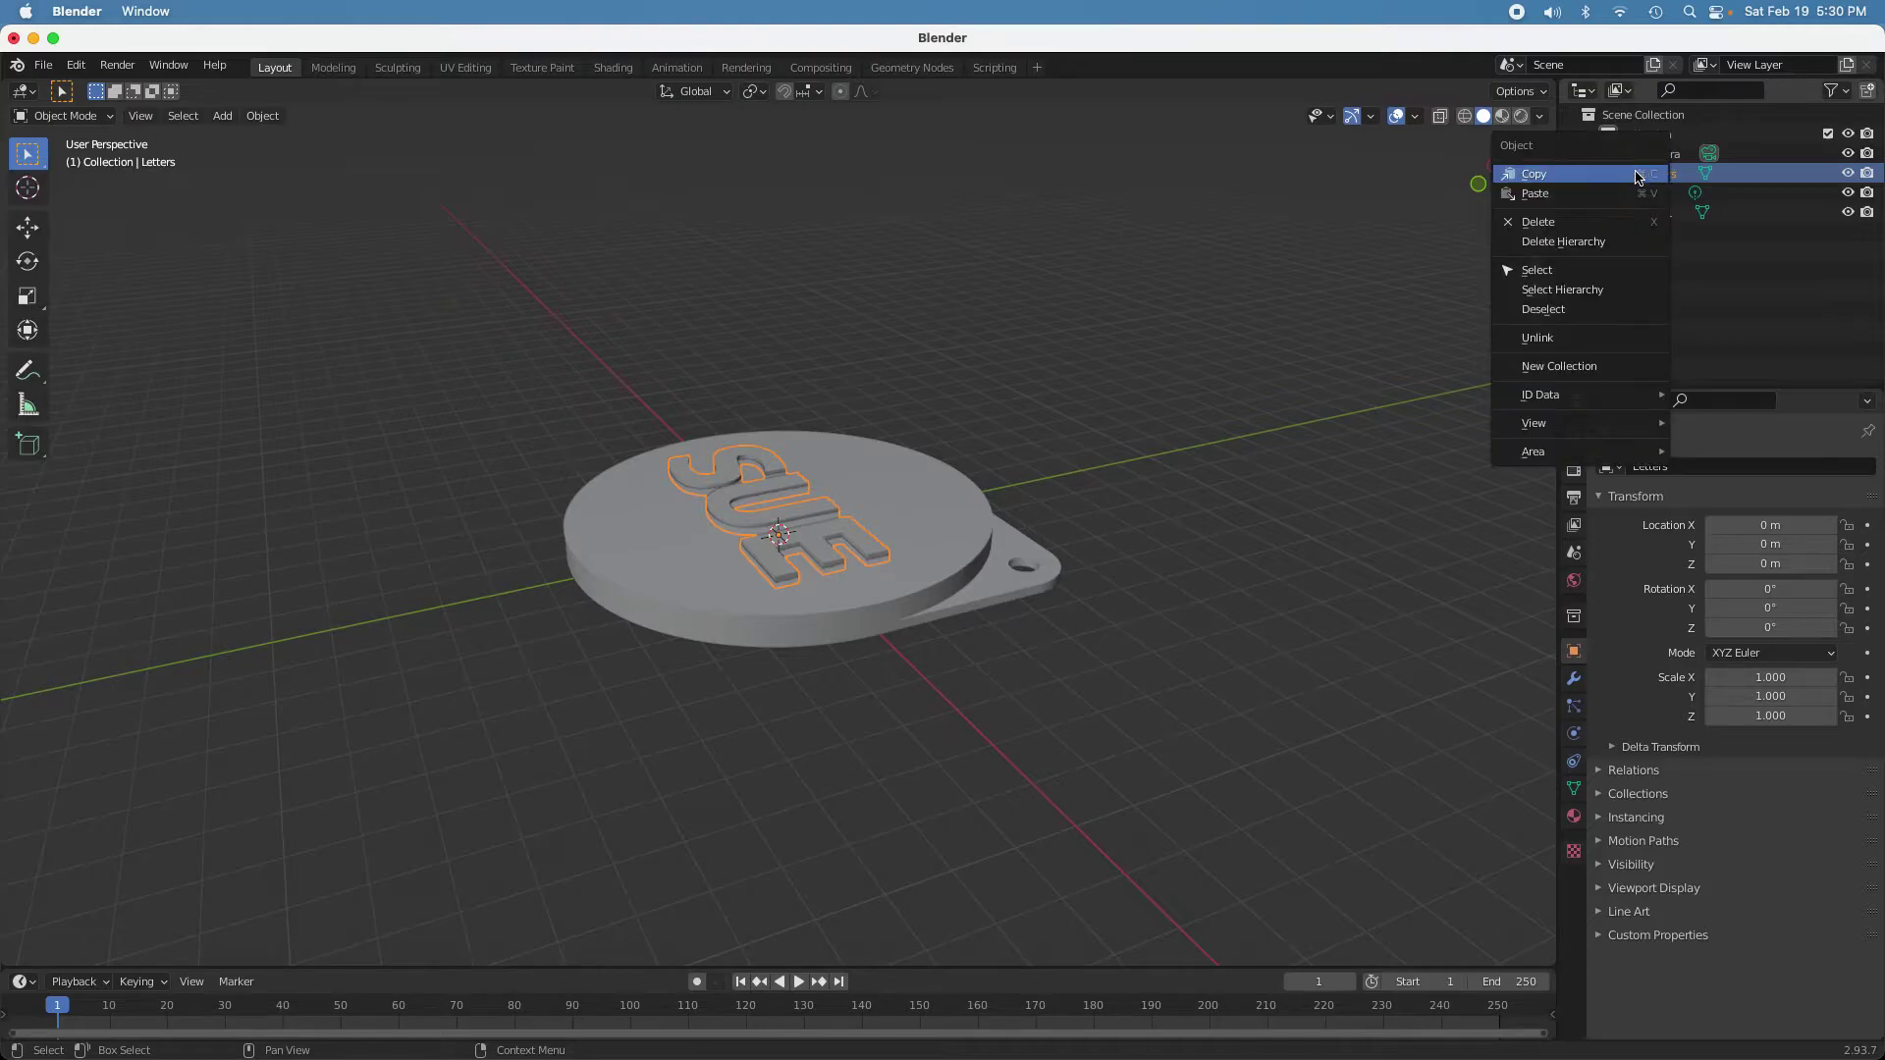
pyautogui.click(1571, 209)
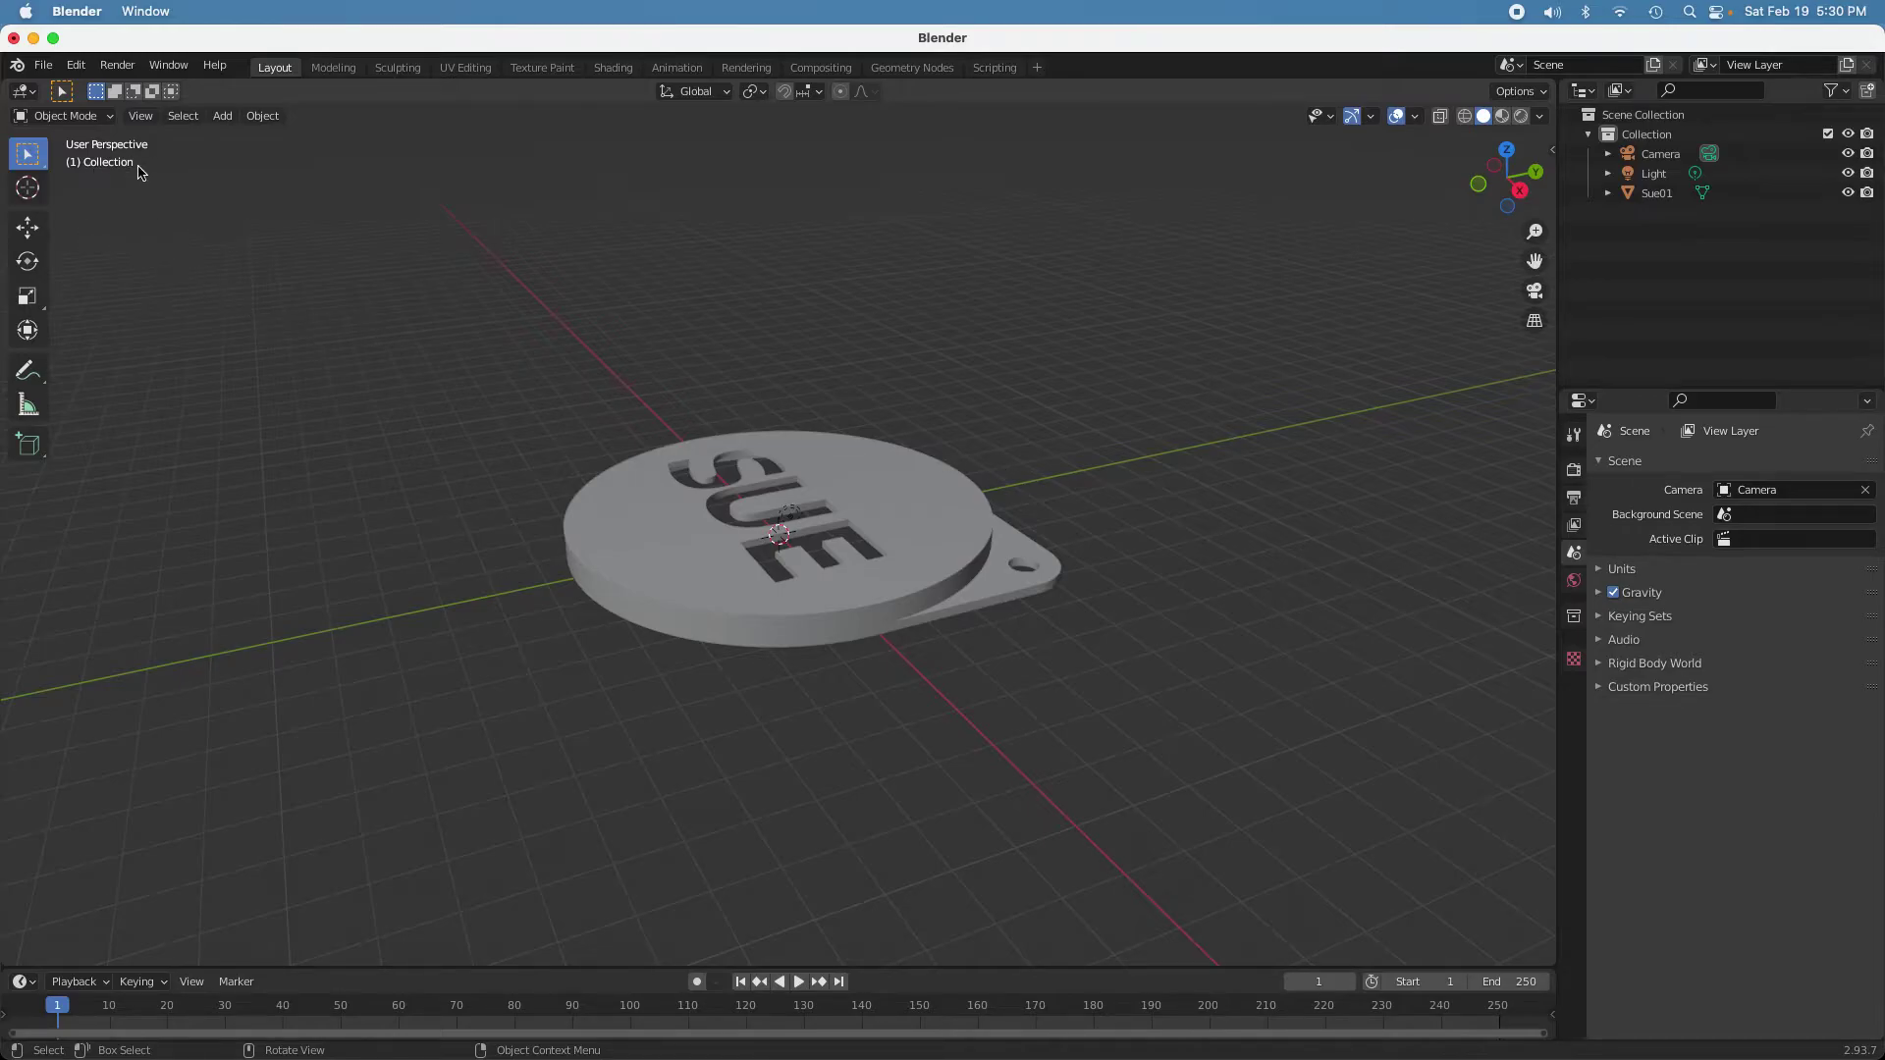
# - Start an STL export and browse to the Archive/mystic-155/Ultimaker/Sue folder in the home directory
pyautogui.click(50, 73)
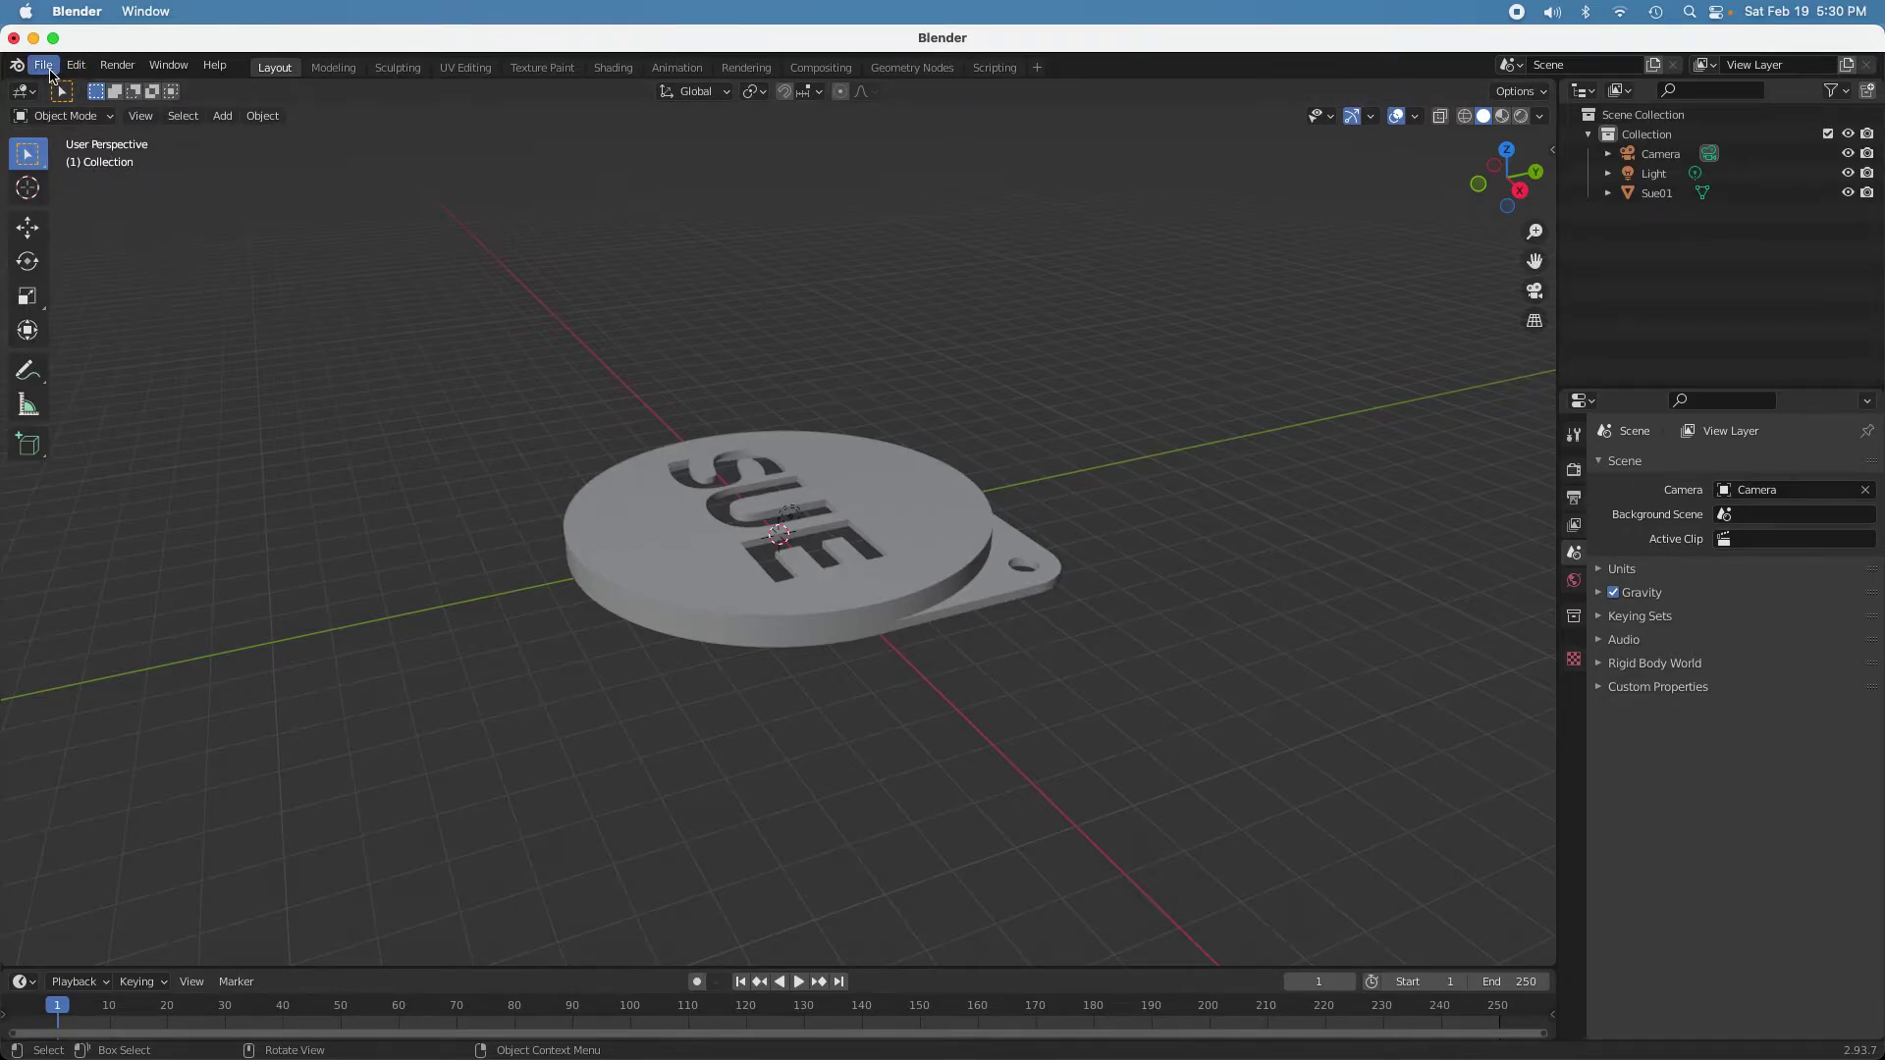
pyautogui.moveTo(71, 331)
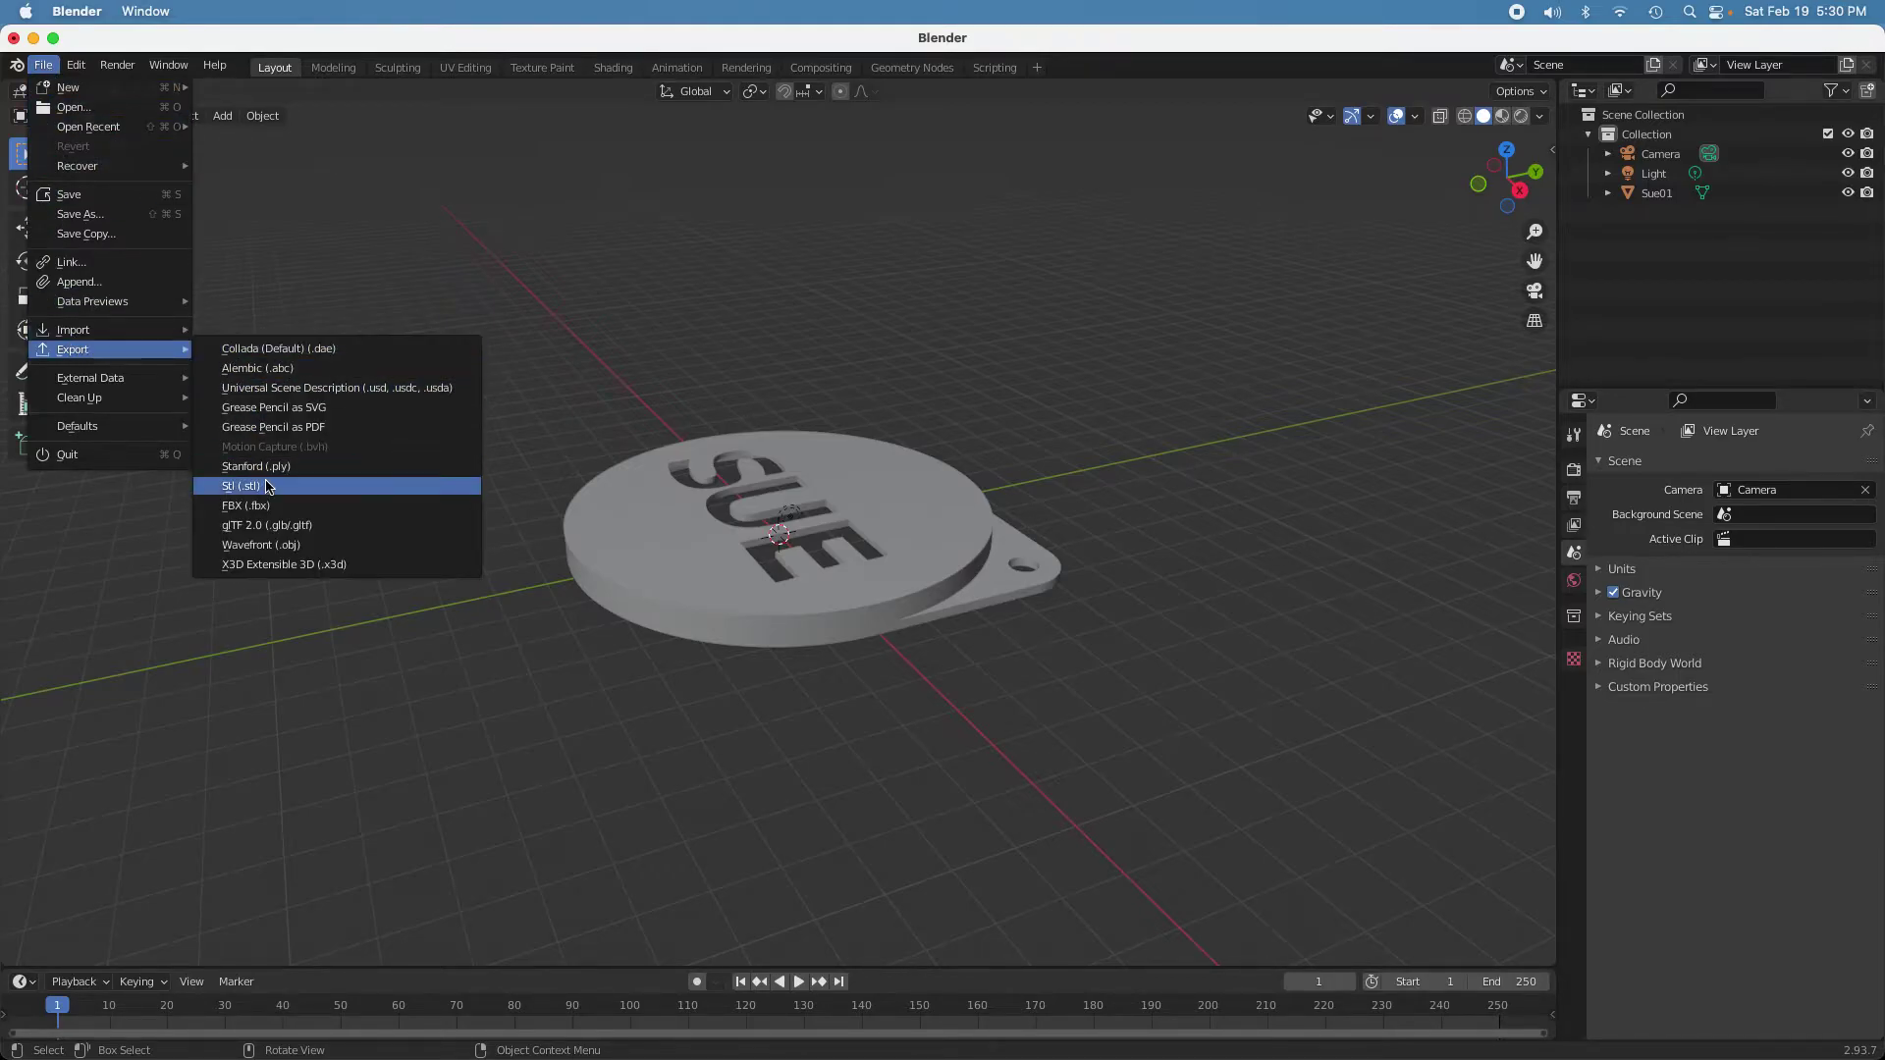
pyautogui.click(268, 487)
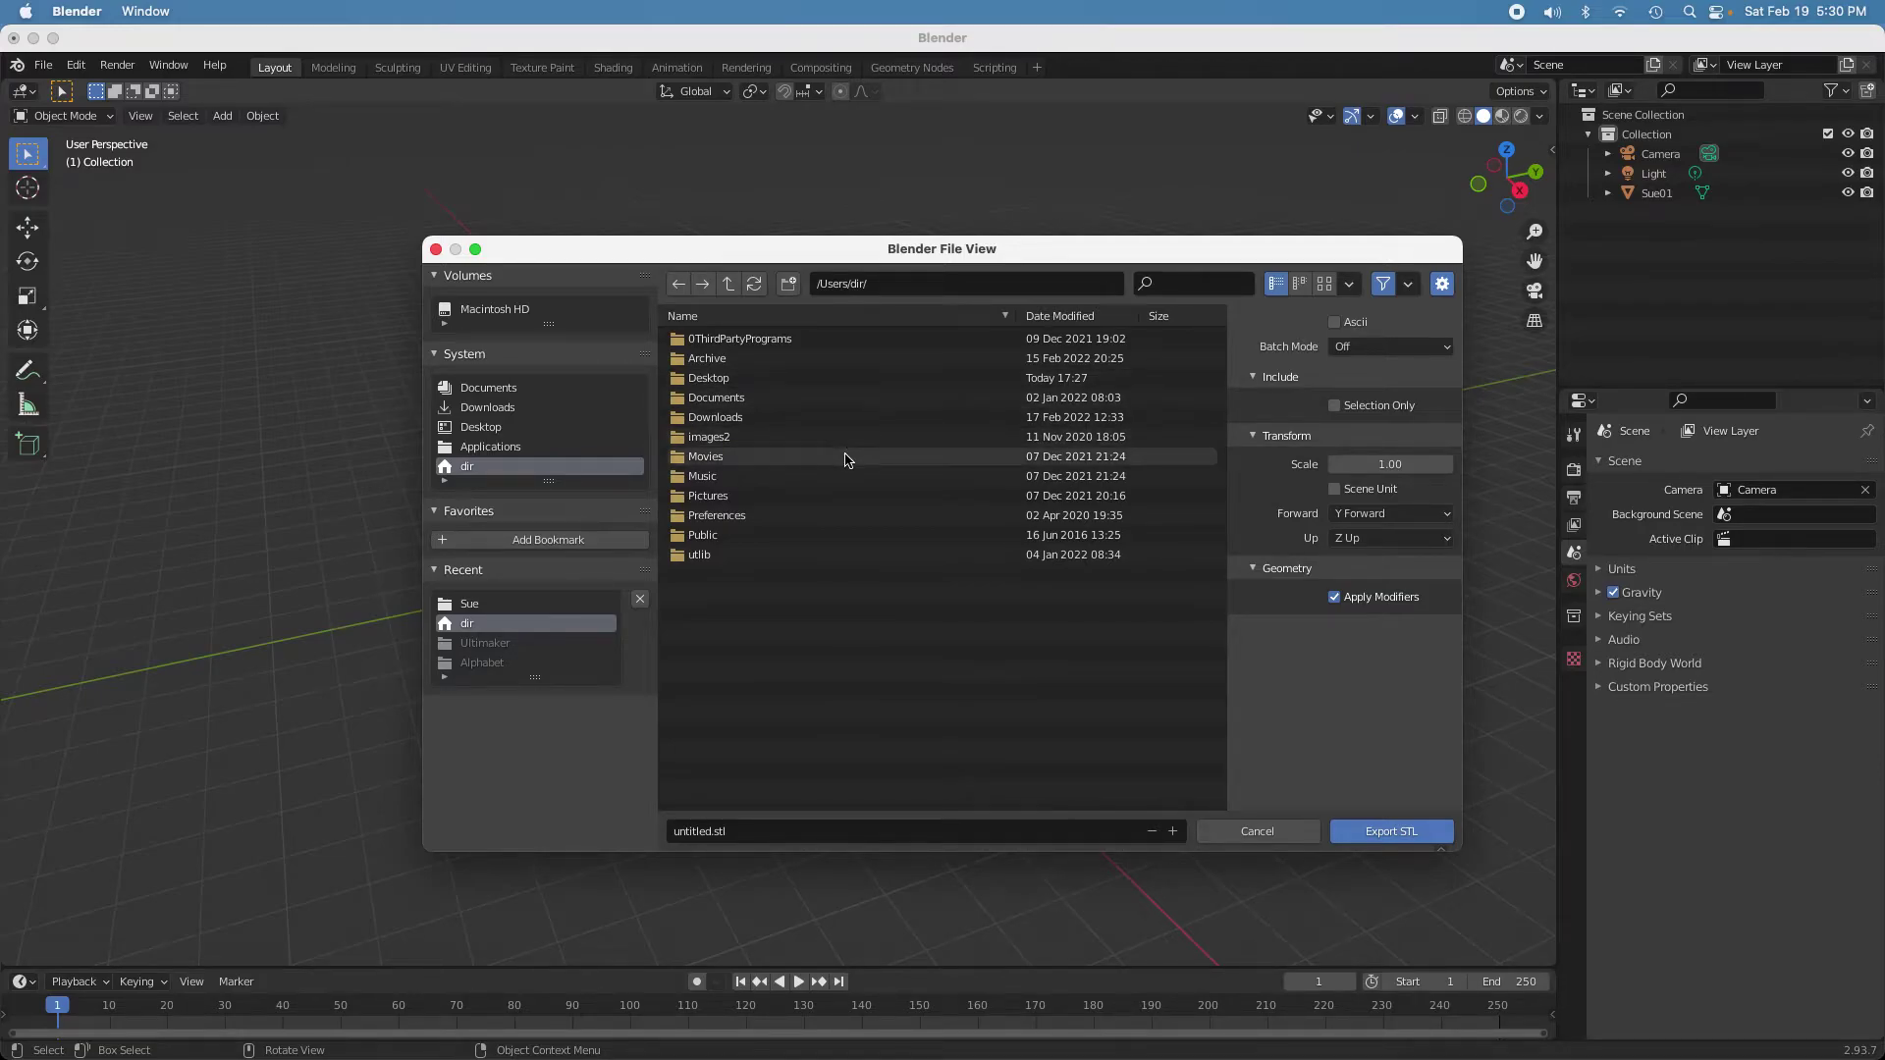
pyautogui.doubleClick(696, 361)
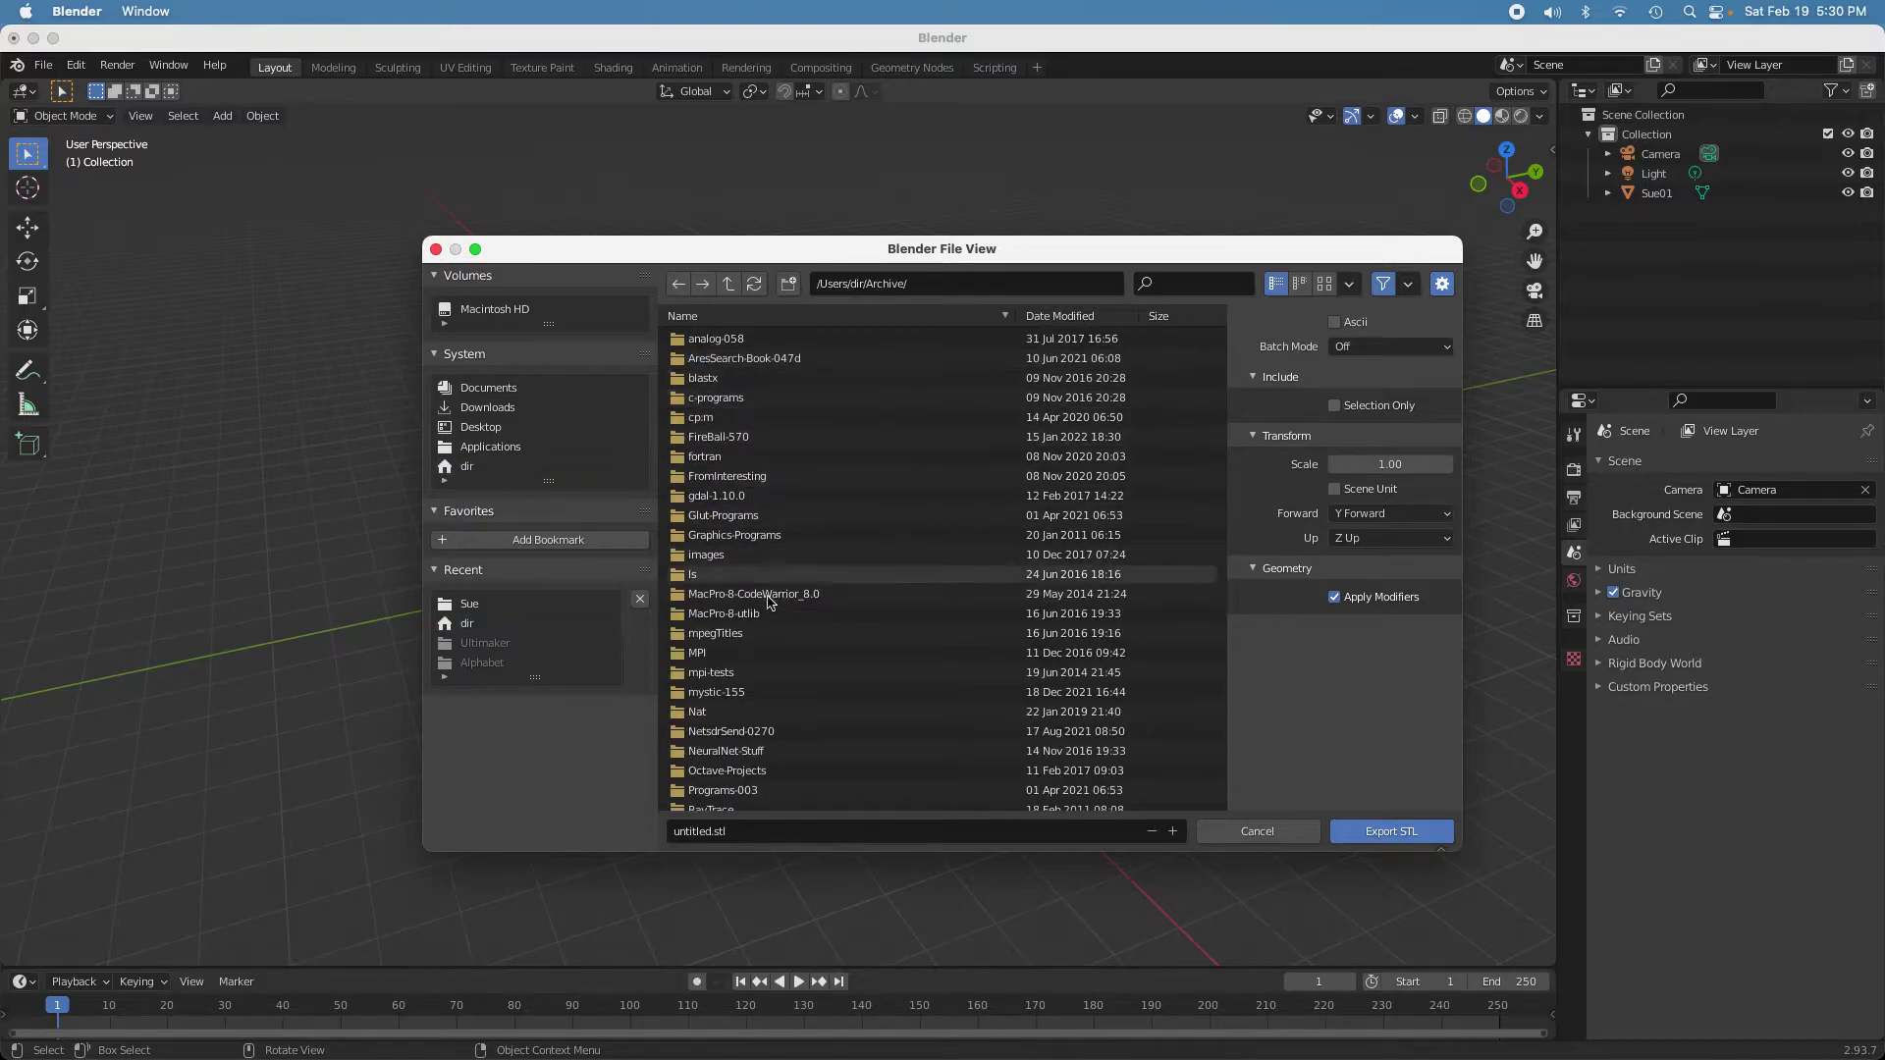
pyautogui.click(684, 694)
pyautogui.doubleClick(685, 693)
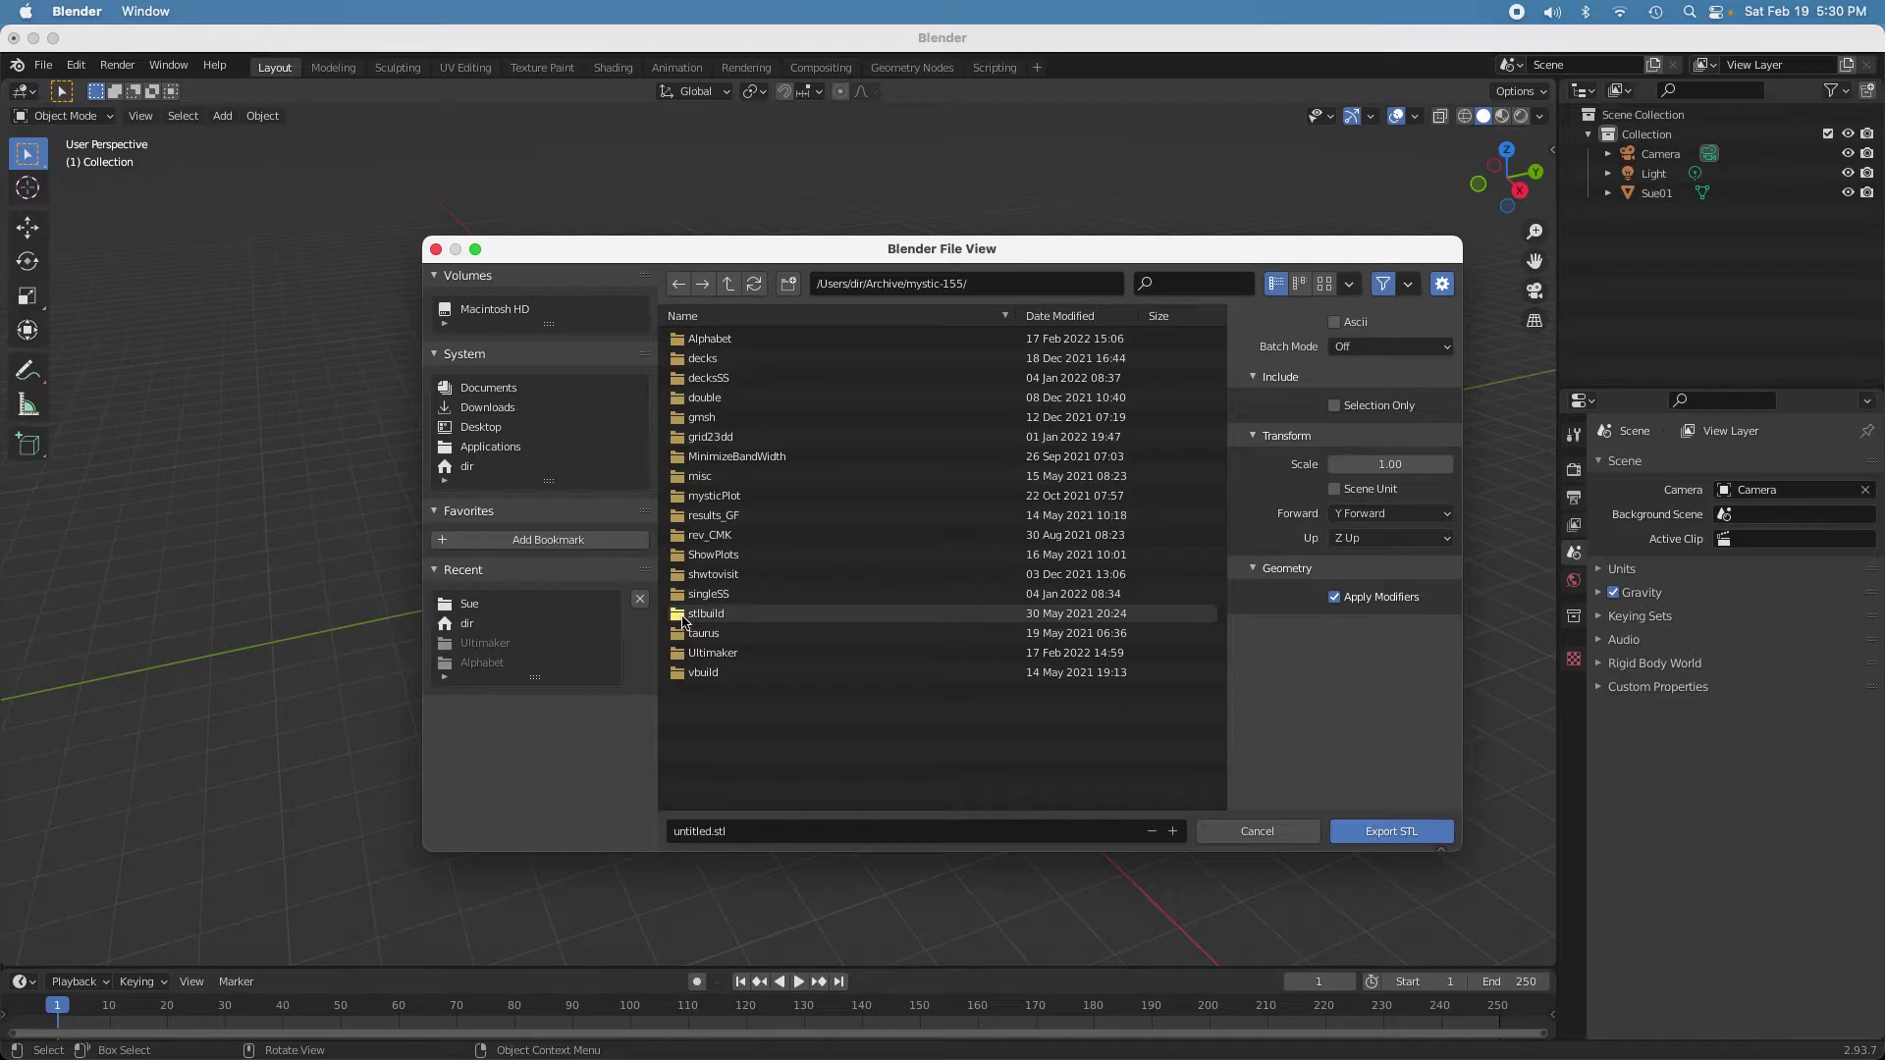
pyautogui.doubleClick(682, 653)
pyautogui.click(679, 458)
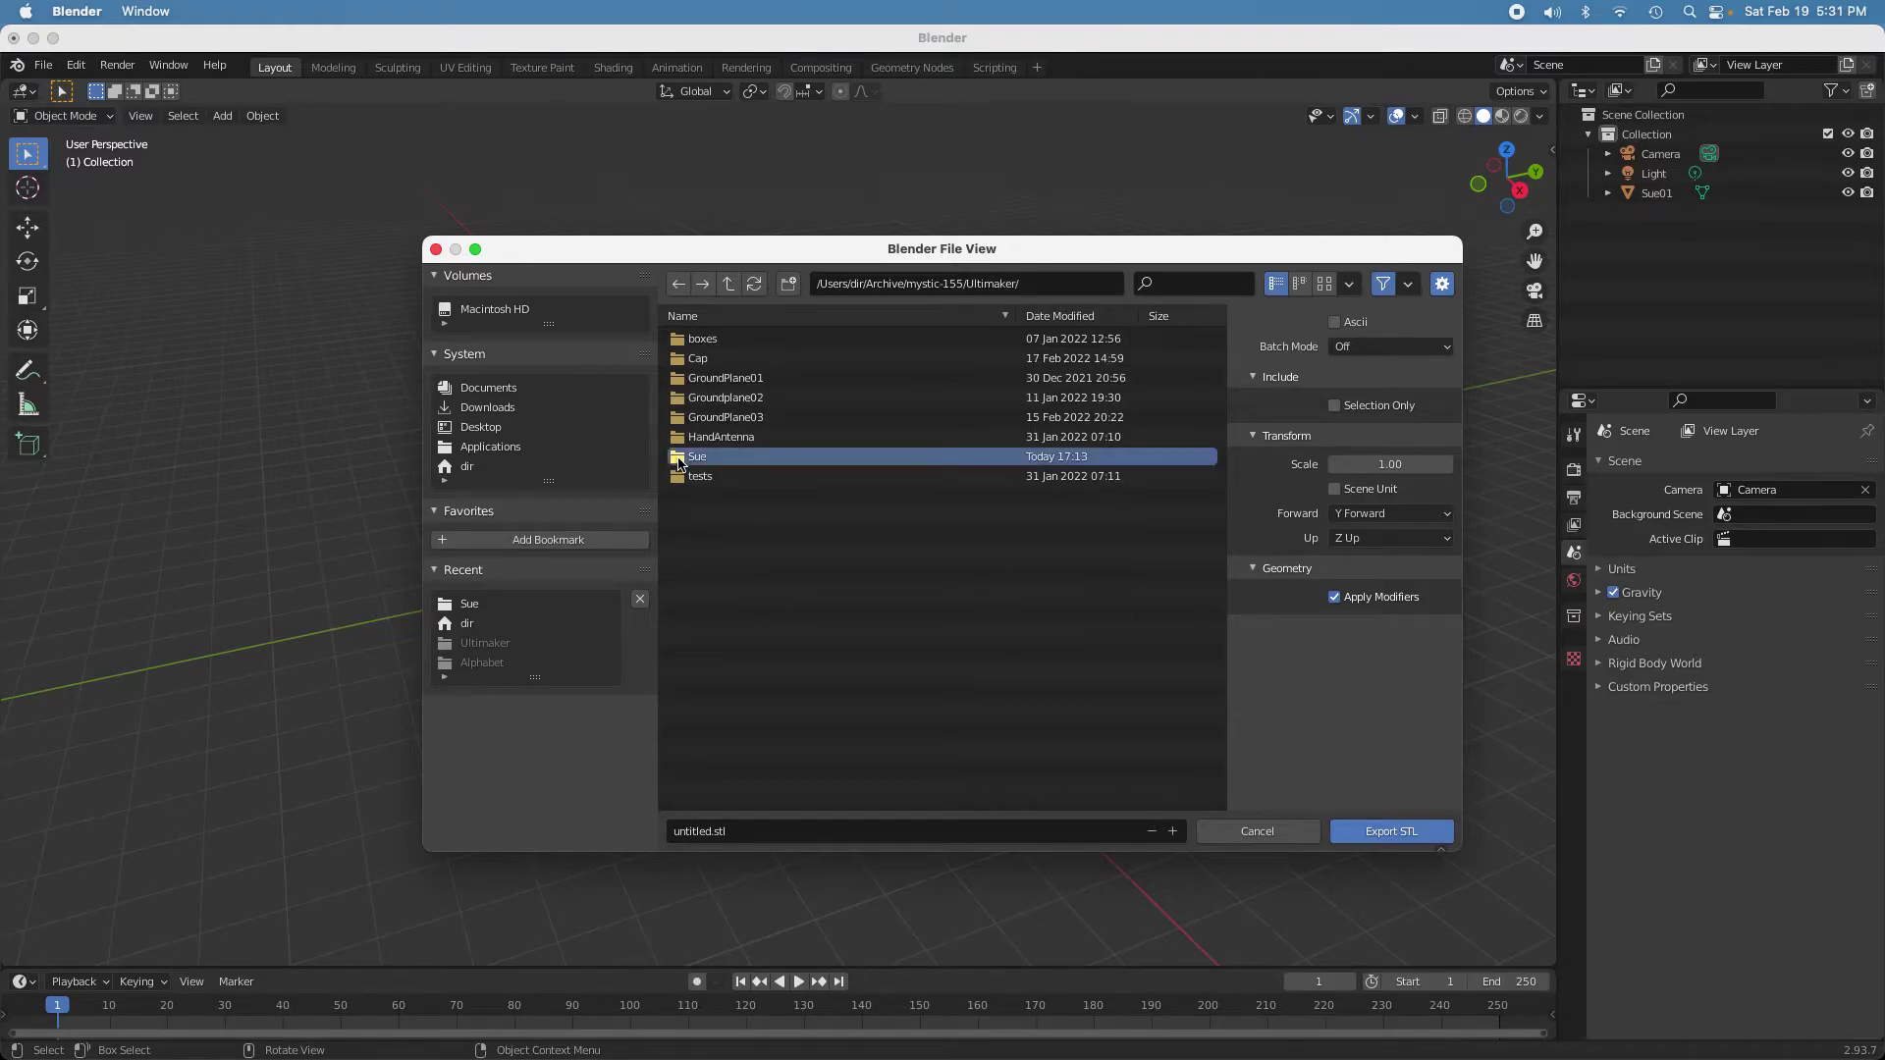
pyautogui.click(679, 458)
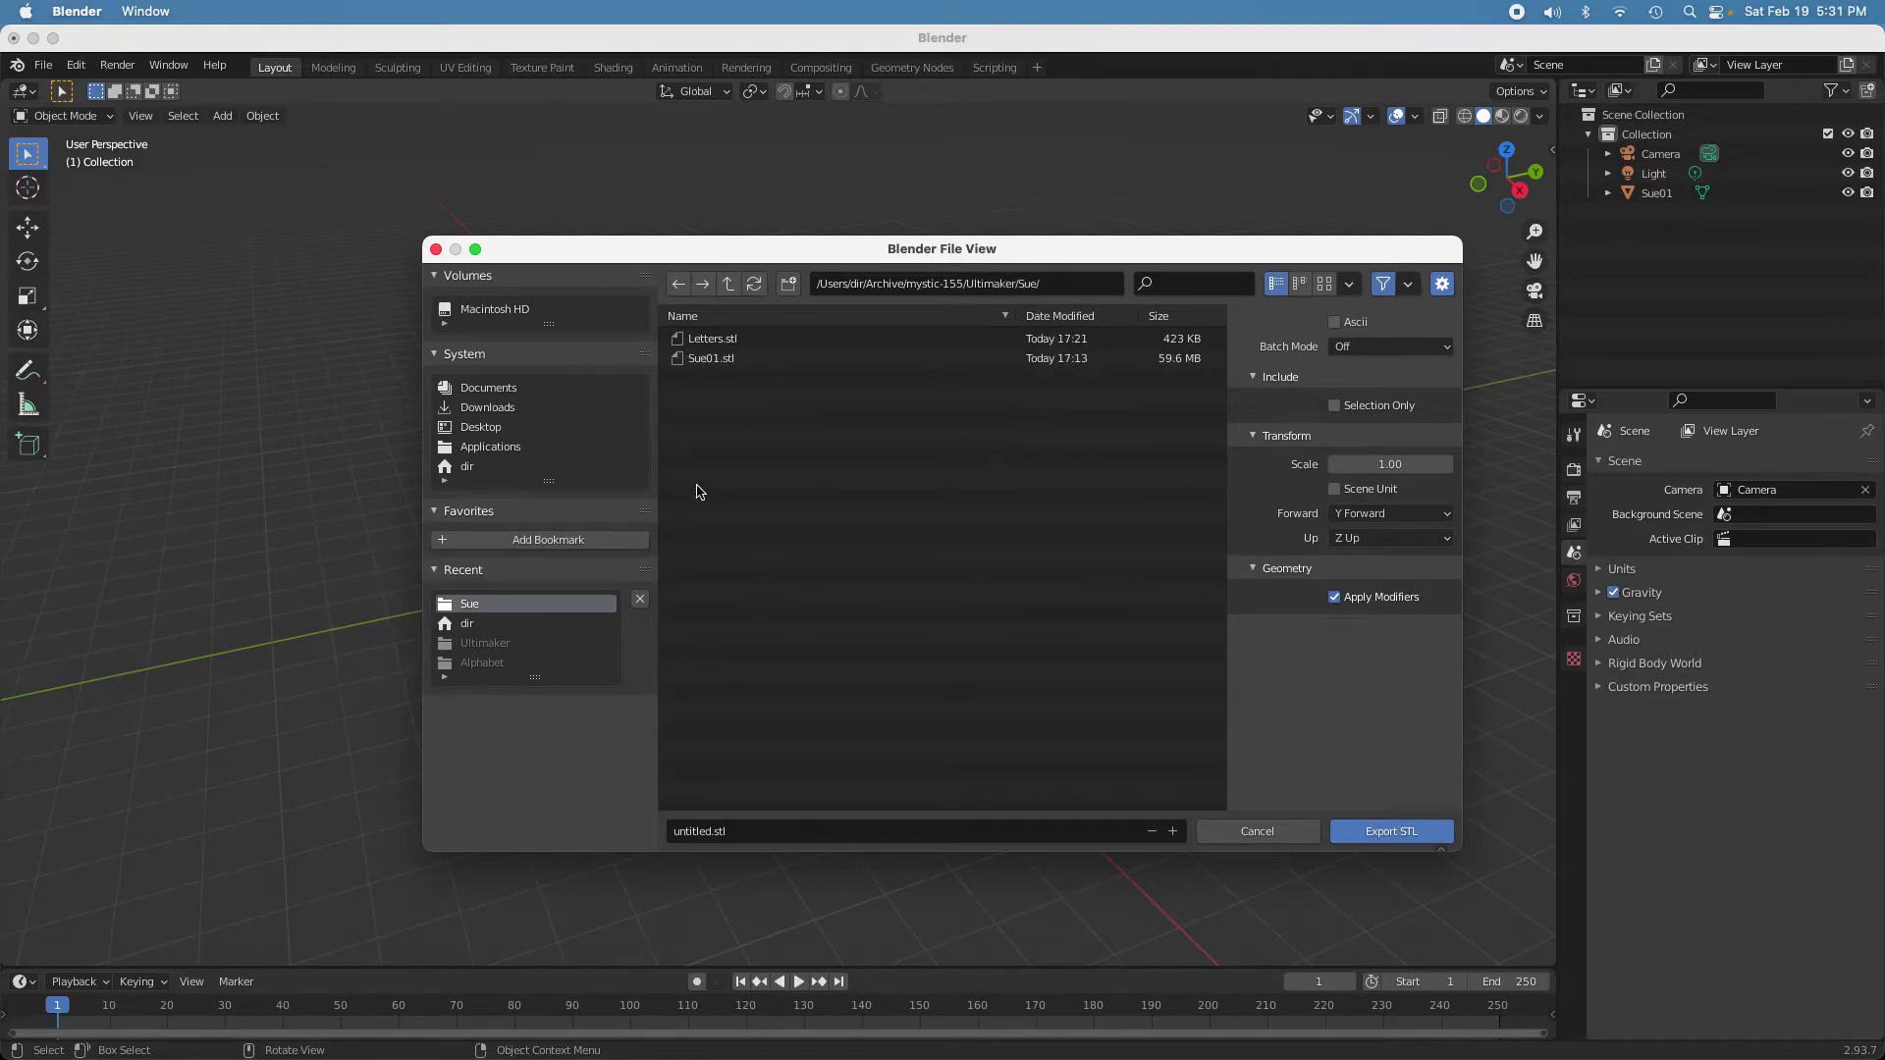
# - Name the export file SueMinus.stl, enable the Ascii option and export the STL
pyautogui.click(714, 834)
pyautogui.click(714, 834)
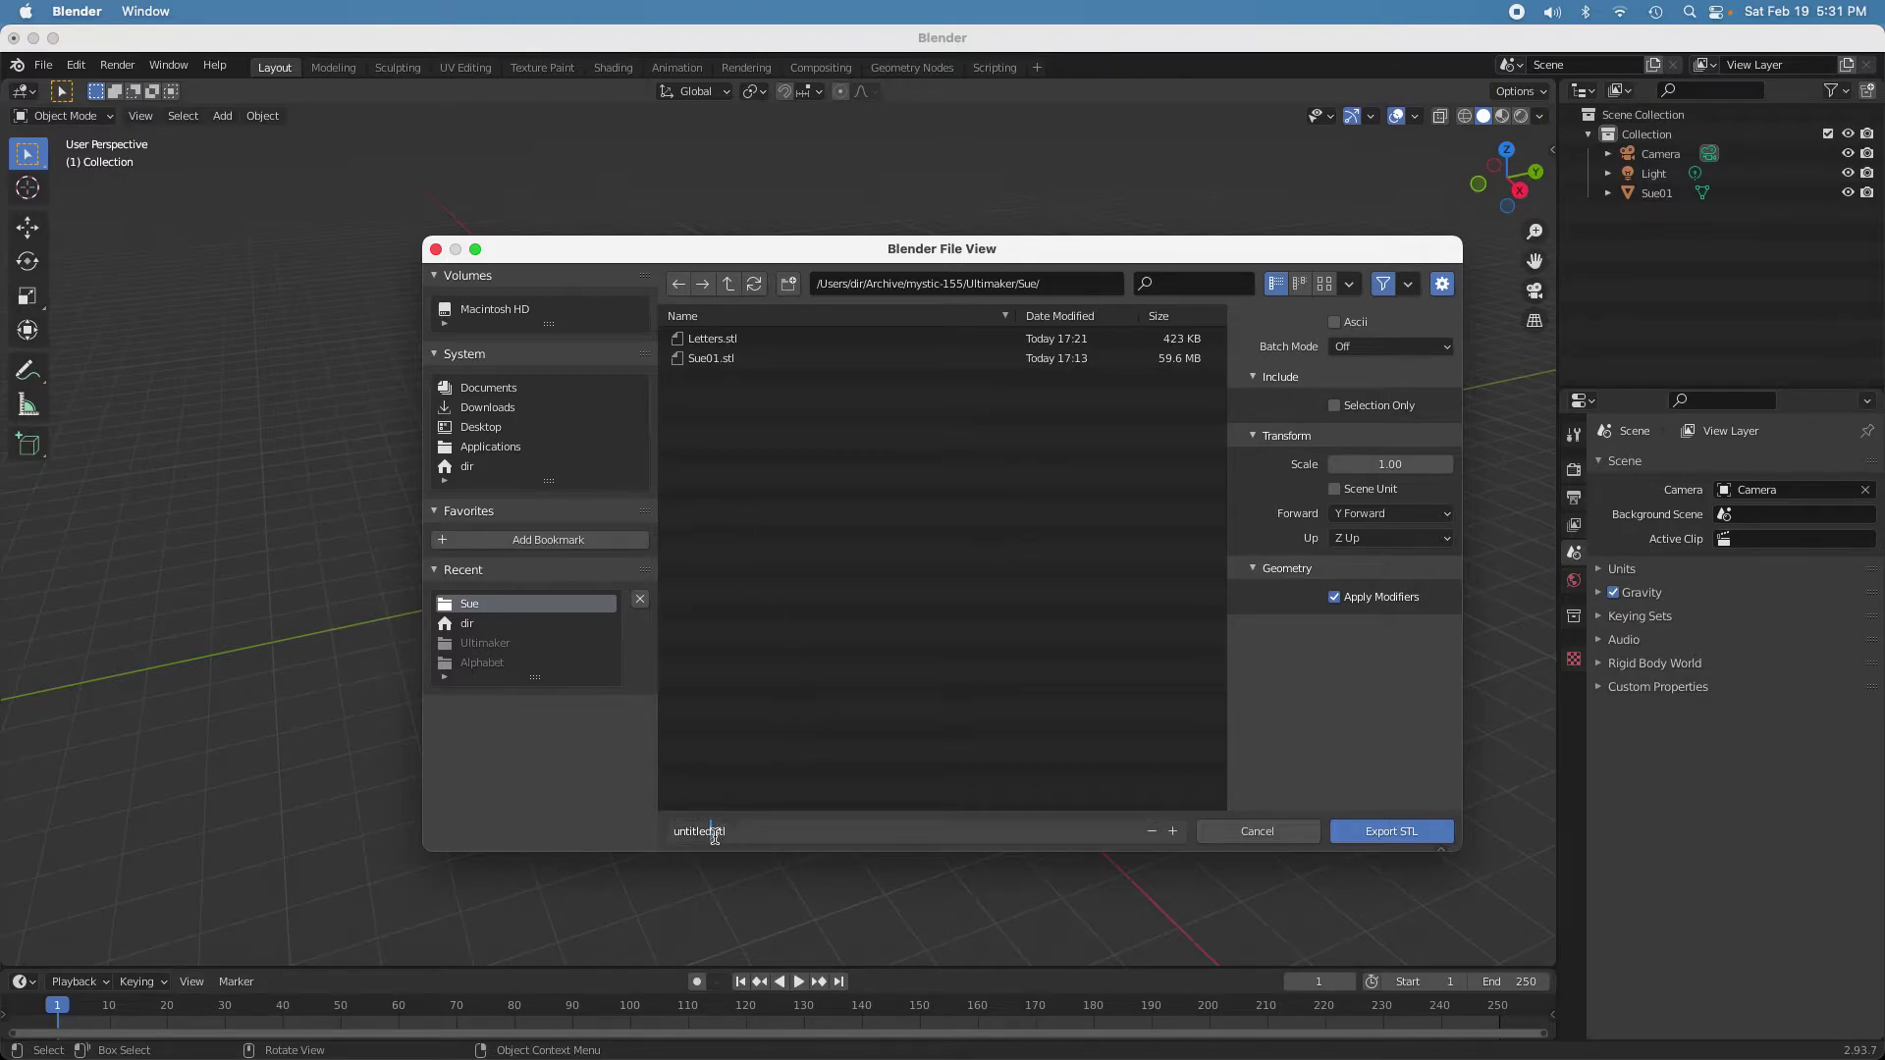
pyautogui.press('BackSpace')
pyautogui.press('BackSpace')
pyautogui.press('BackSpace')
pyautogui.press('BackSpace')
pyautogui.press('BackSpace')
pyautogui.press('BackSpace')
pyautogui.press('BackSpace')
pyautogui.press('BackSpace')
pyautogui.write('S')
pyautogui.write('ue')
pyautogui.write('Minim')
pyautogui.click(1336, 328)
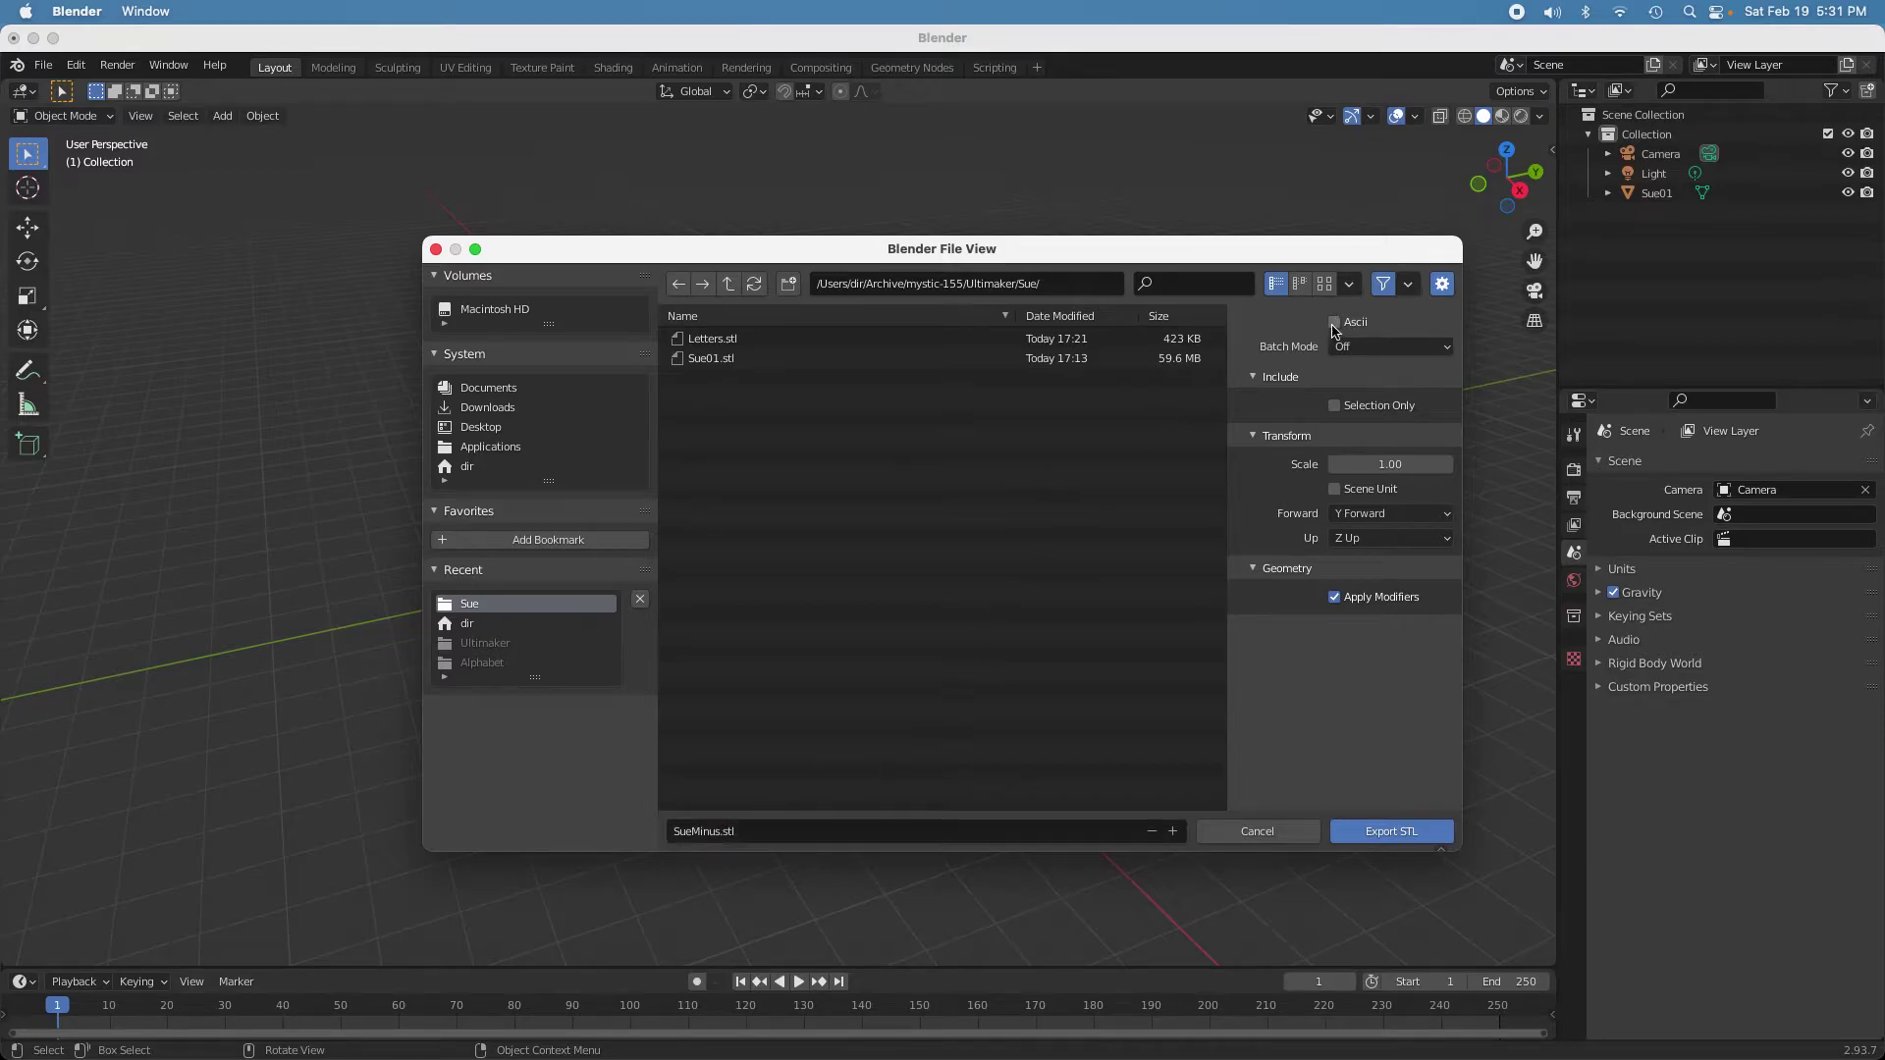
pyautogui.click(1335, 323)
pyautogui.click(1377, 835)
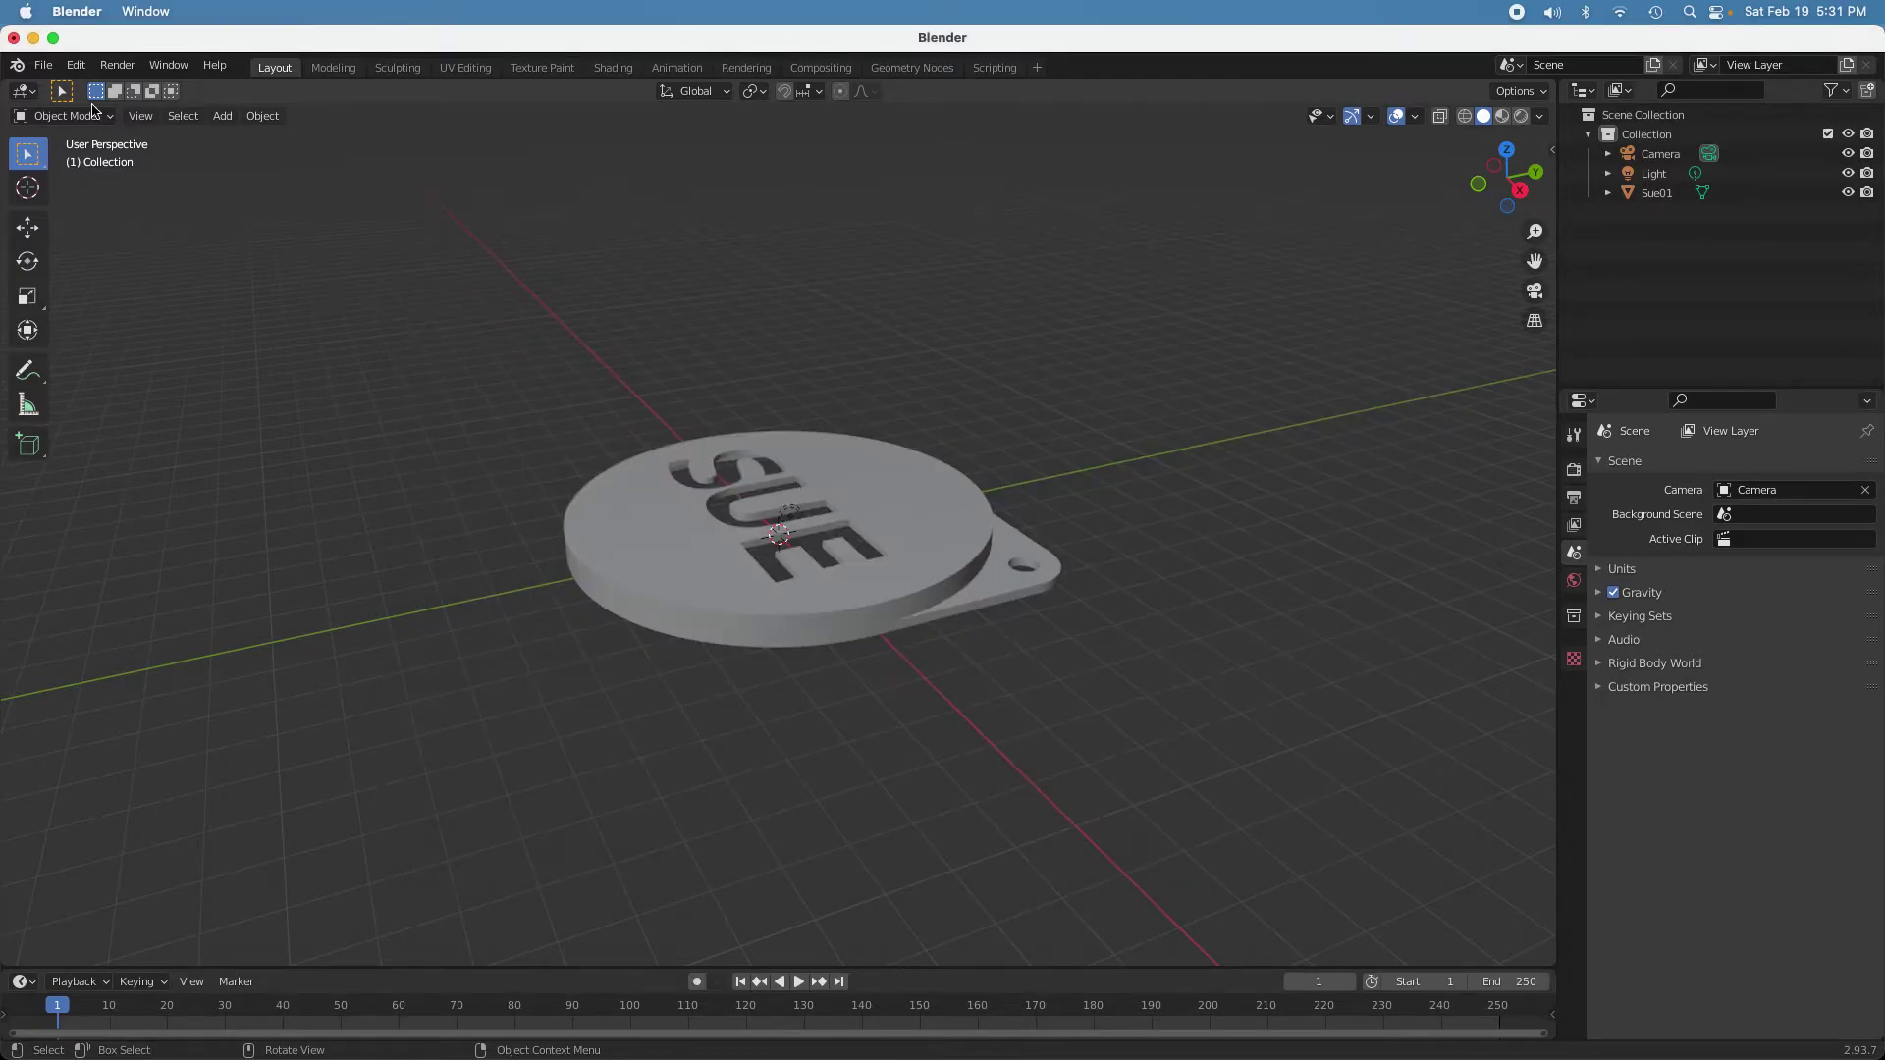
# - Quit Blender without saving the changes to the untitled project
pyautogui.click(45, 65)
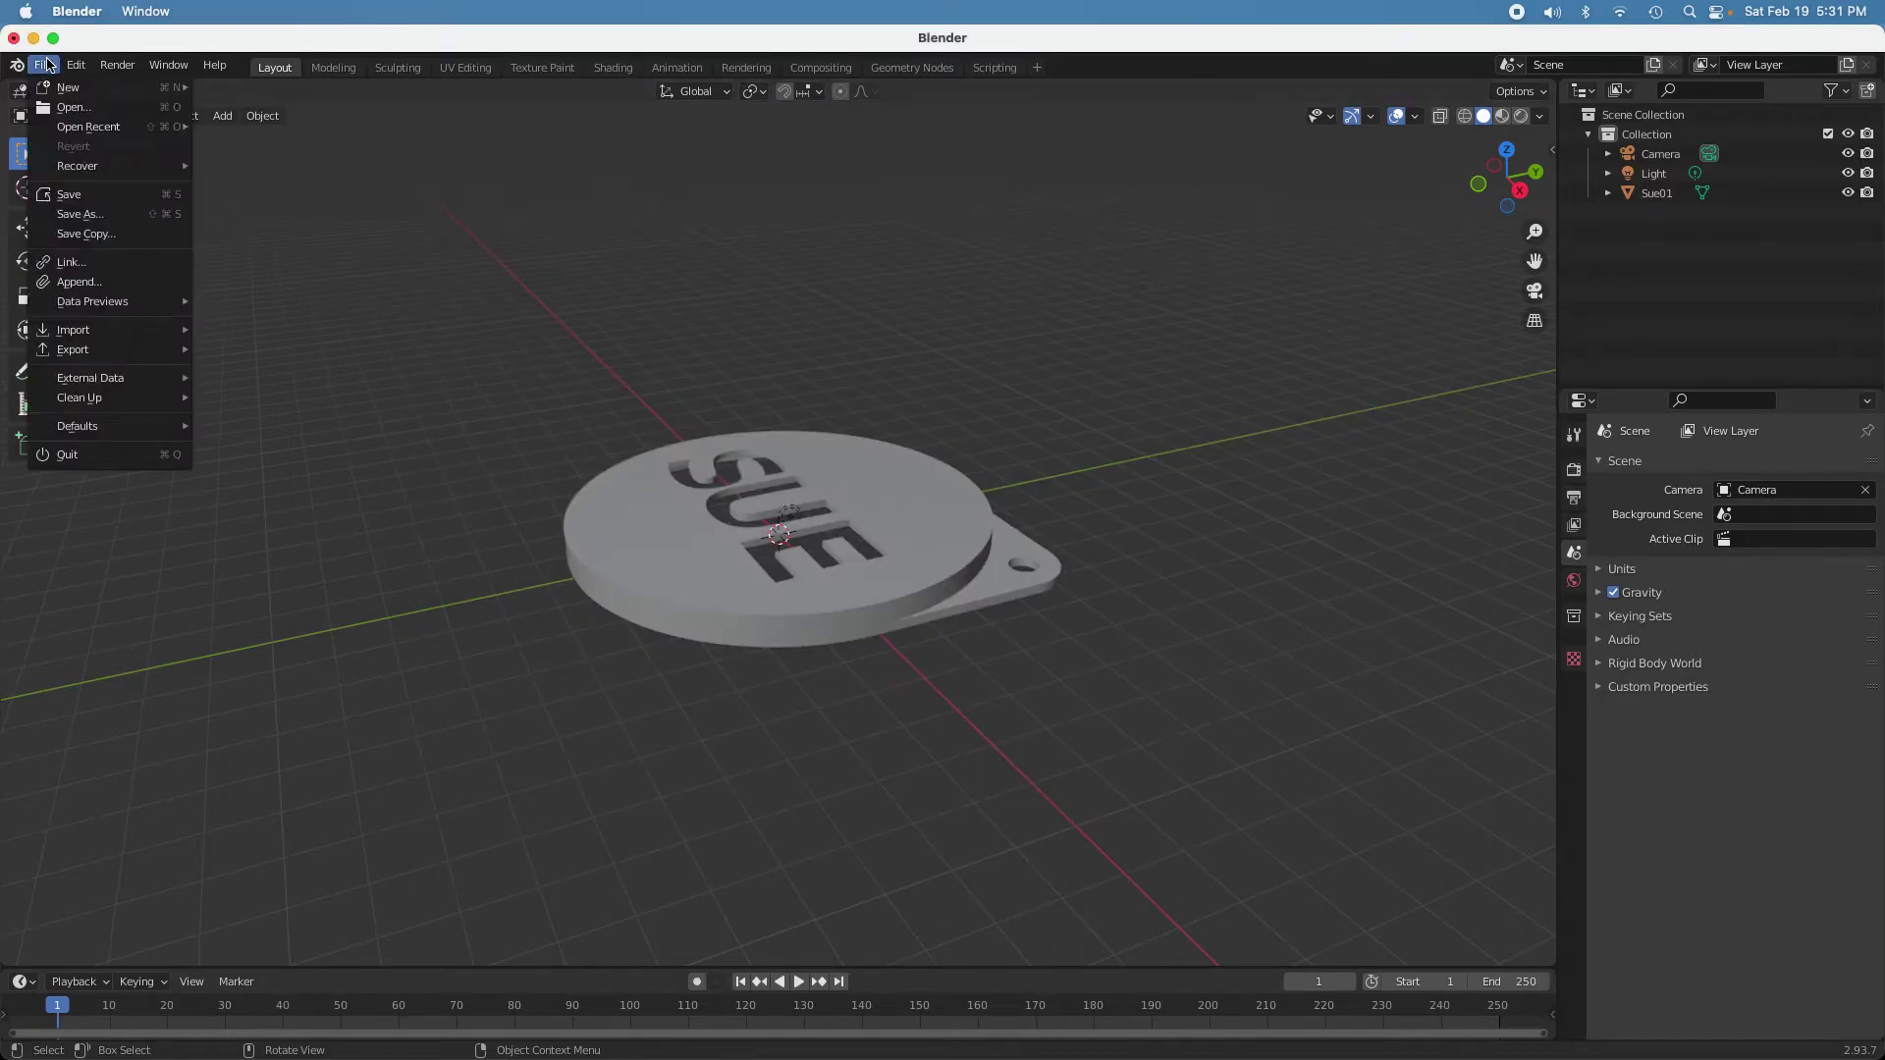
pyautogui.click(96, 453)
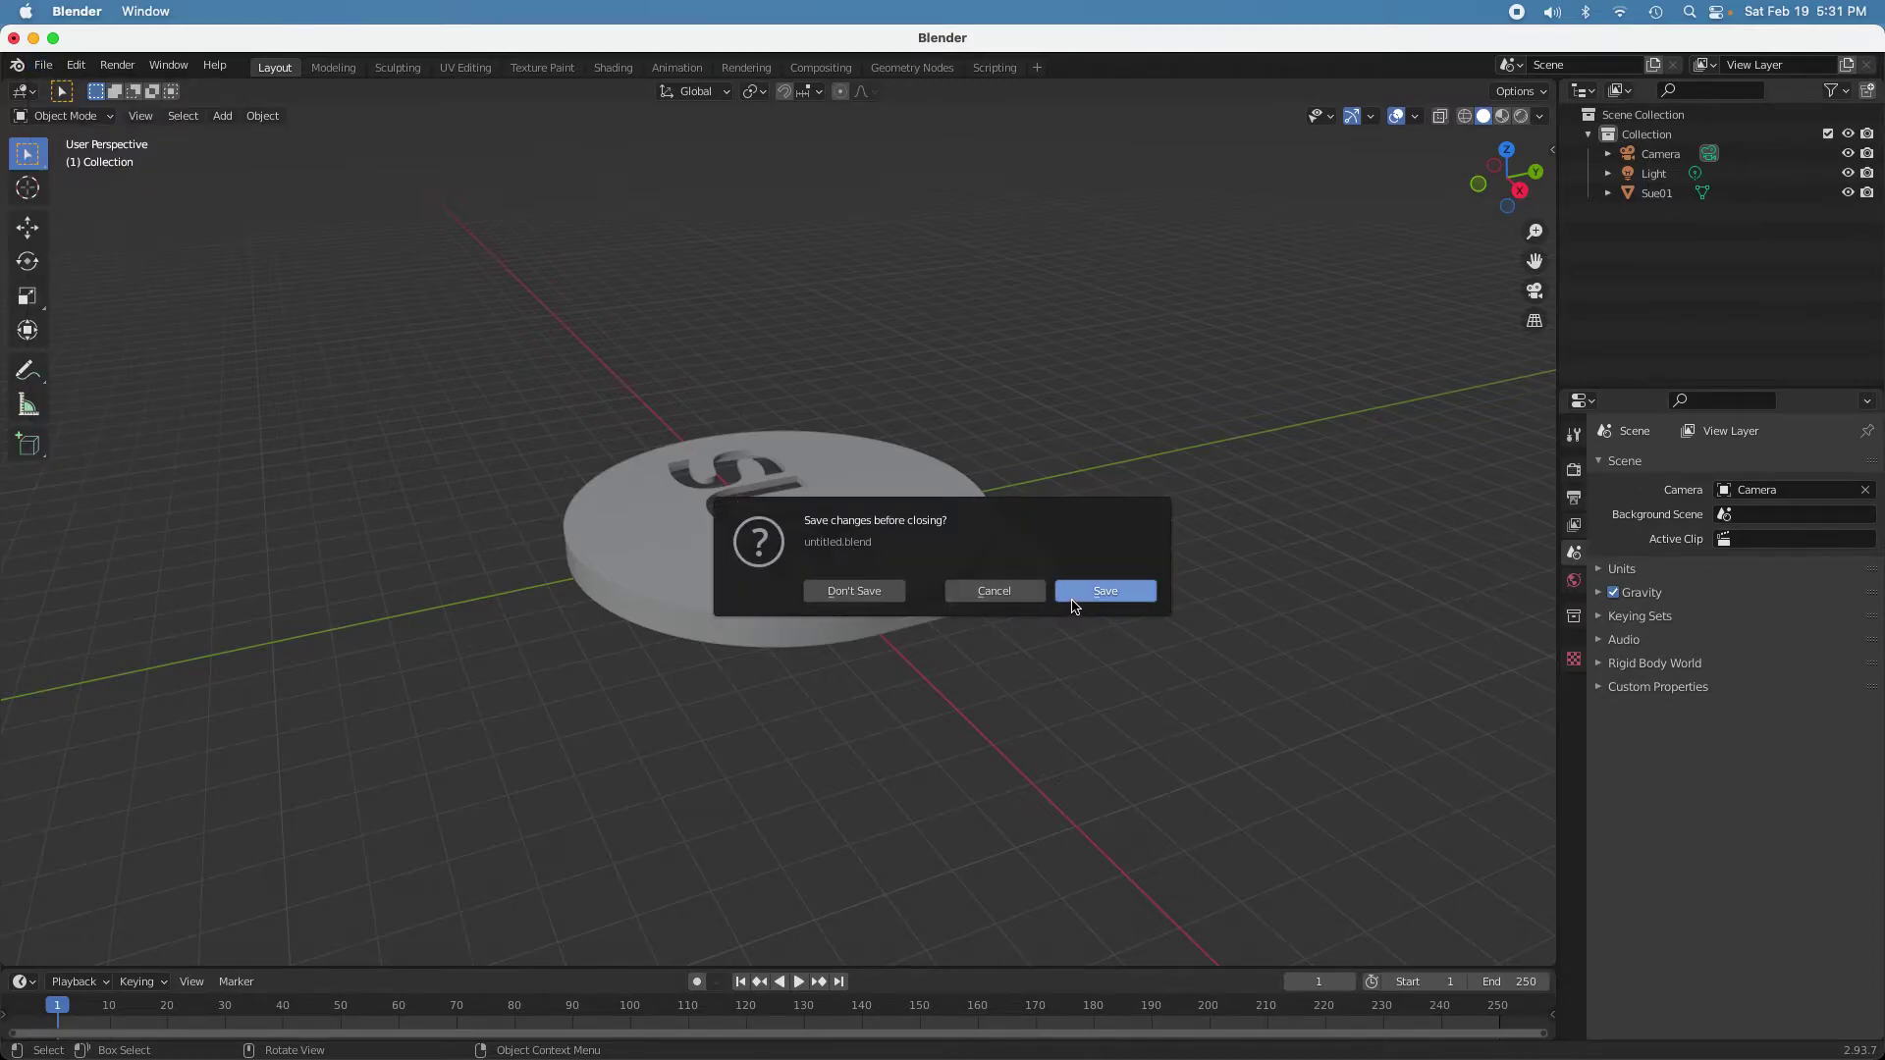
pyautogui.click(855, 591)
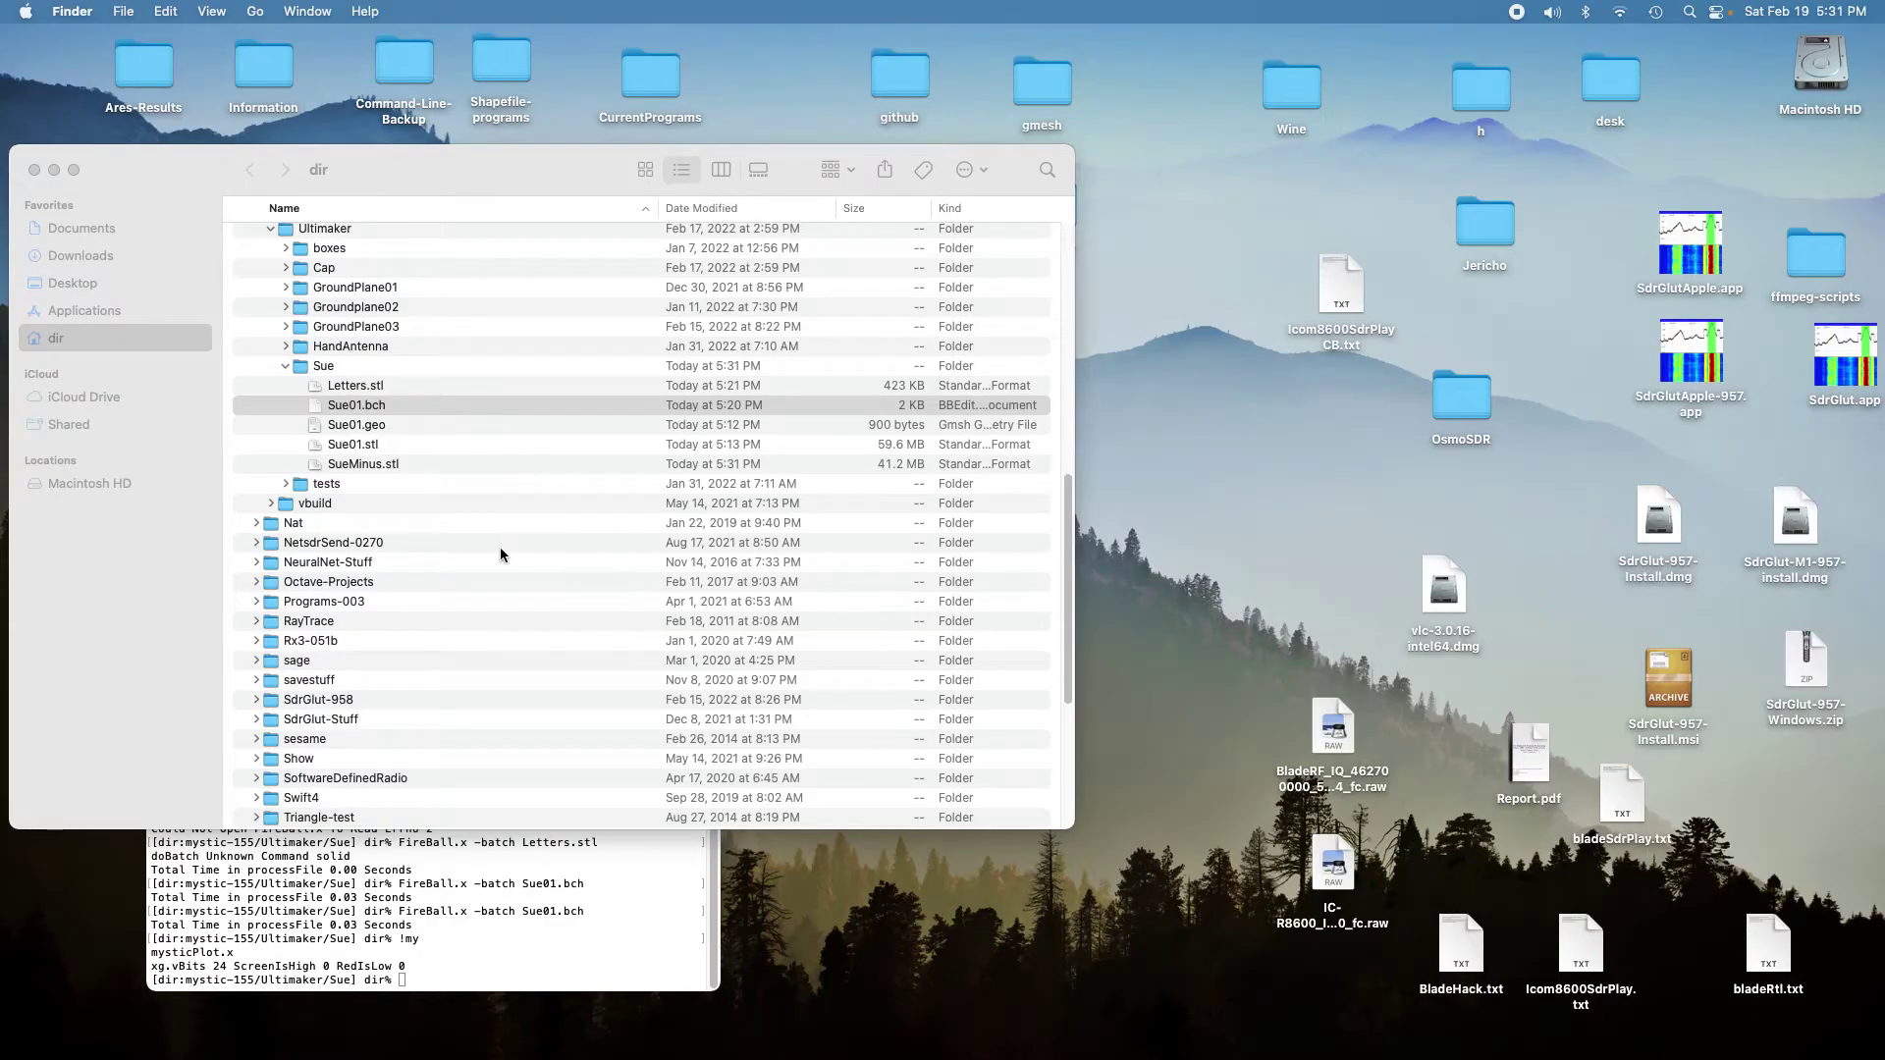
# - Open SueMinus.stl from the Sue folder in Ultimaker Cura
pyautogui.click(316, 464)
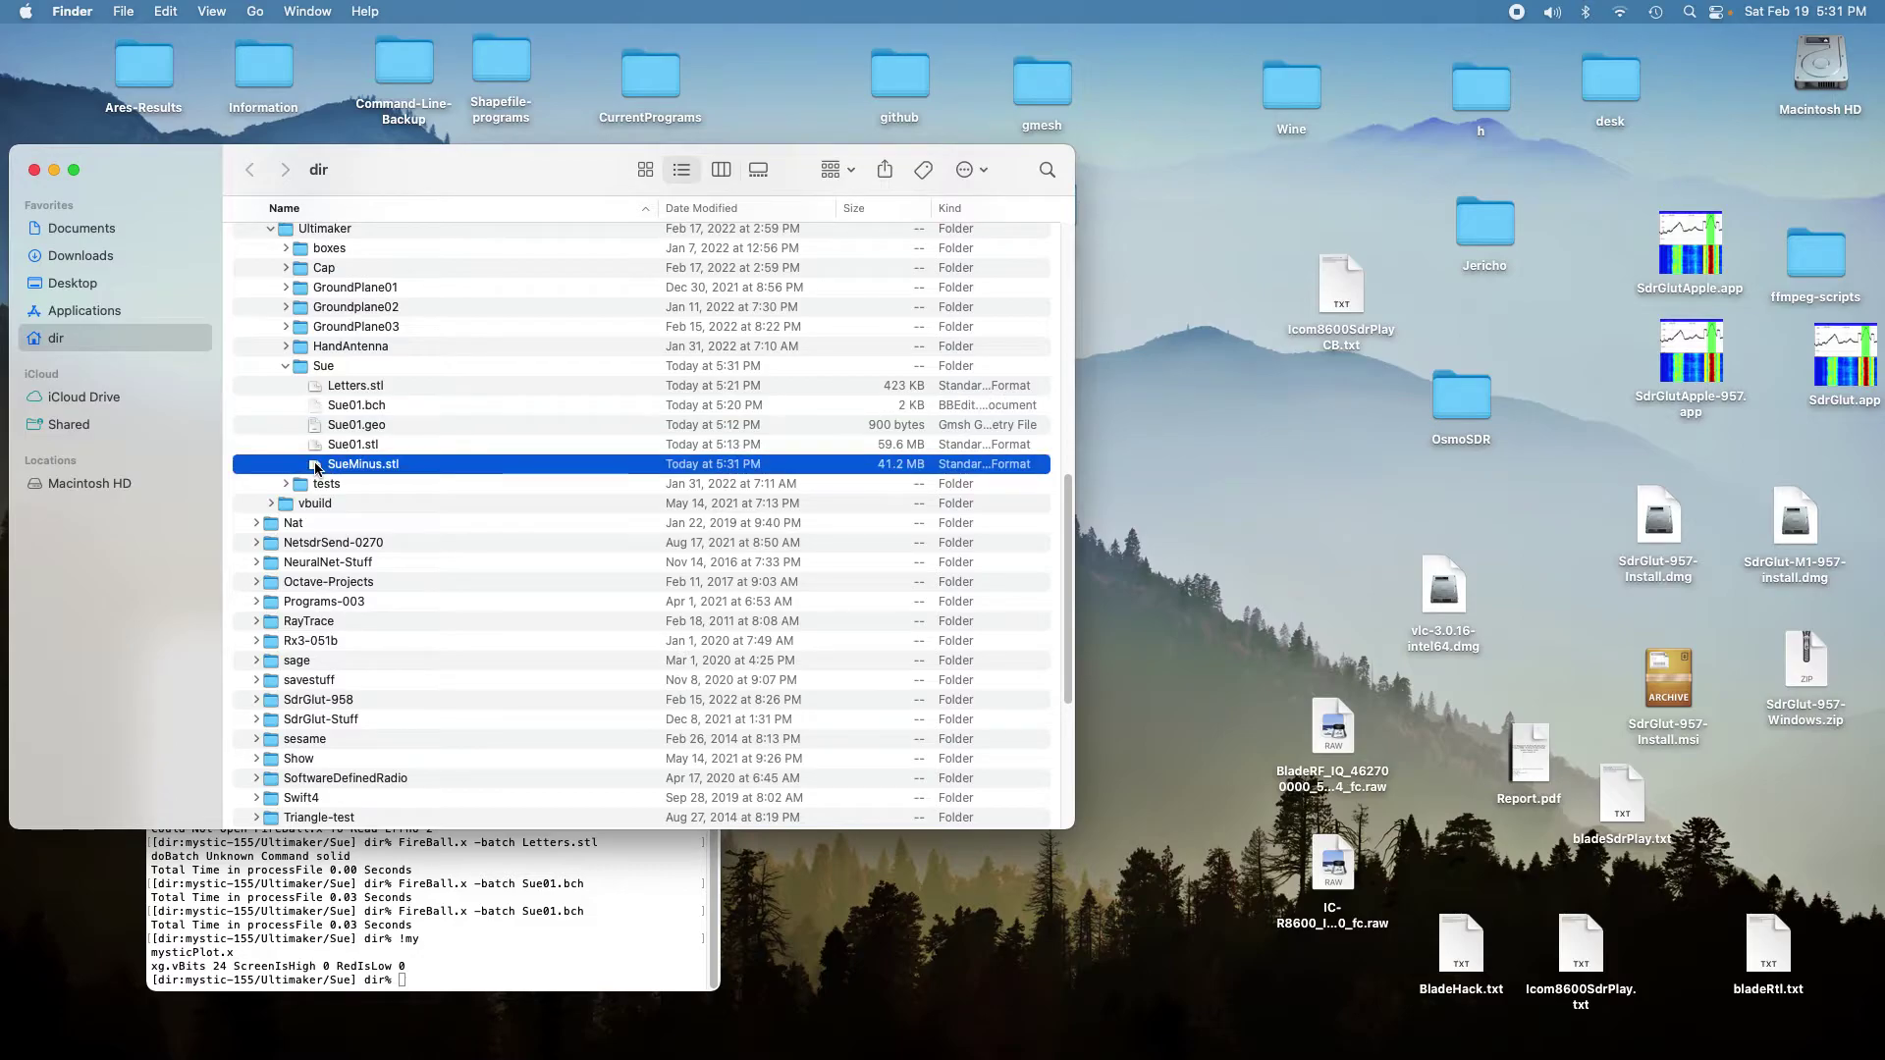
pyautogui.rightClick(318, 465)
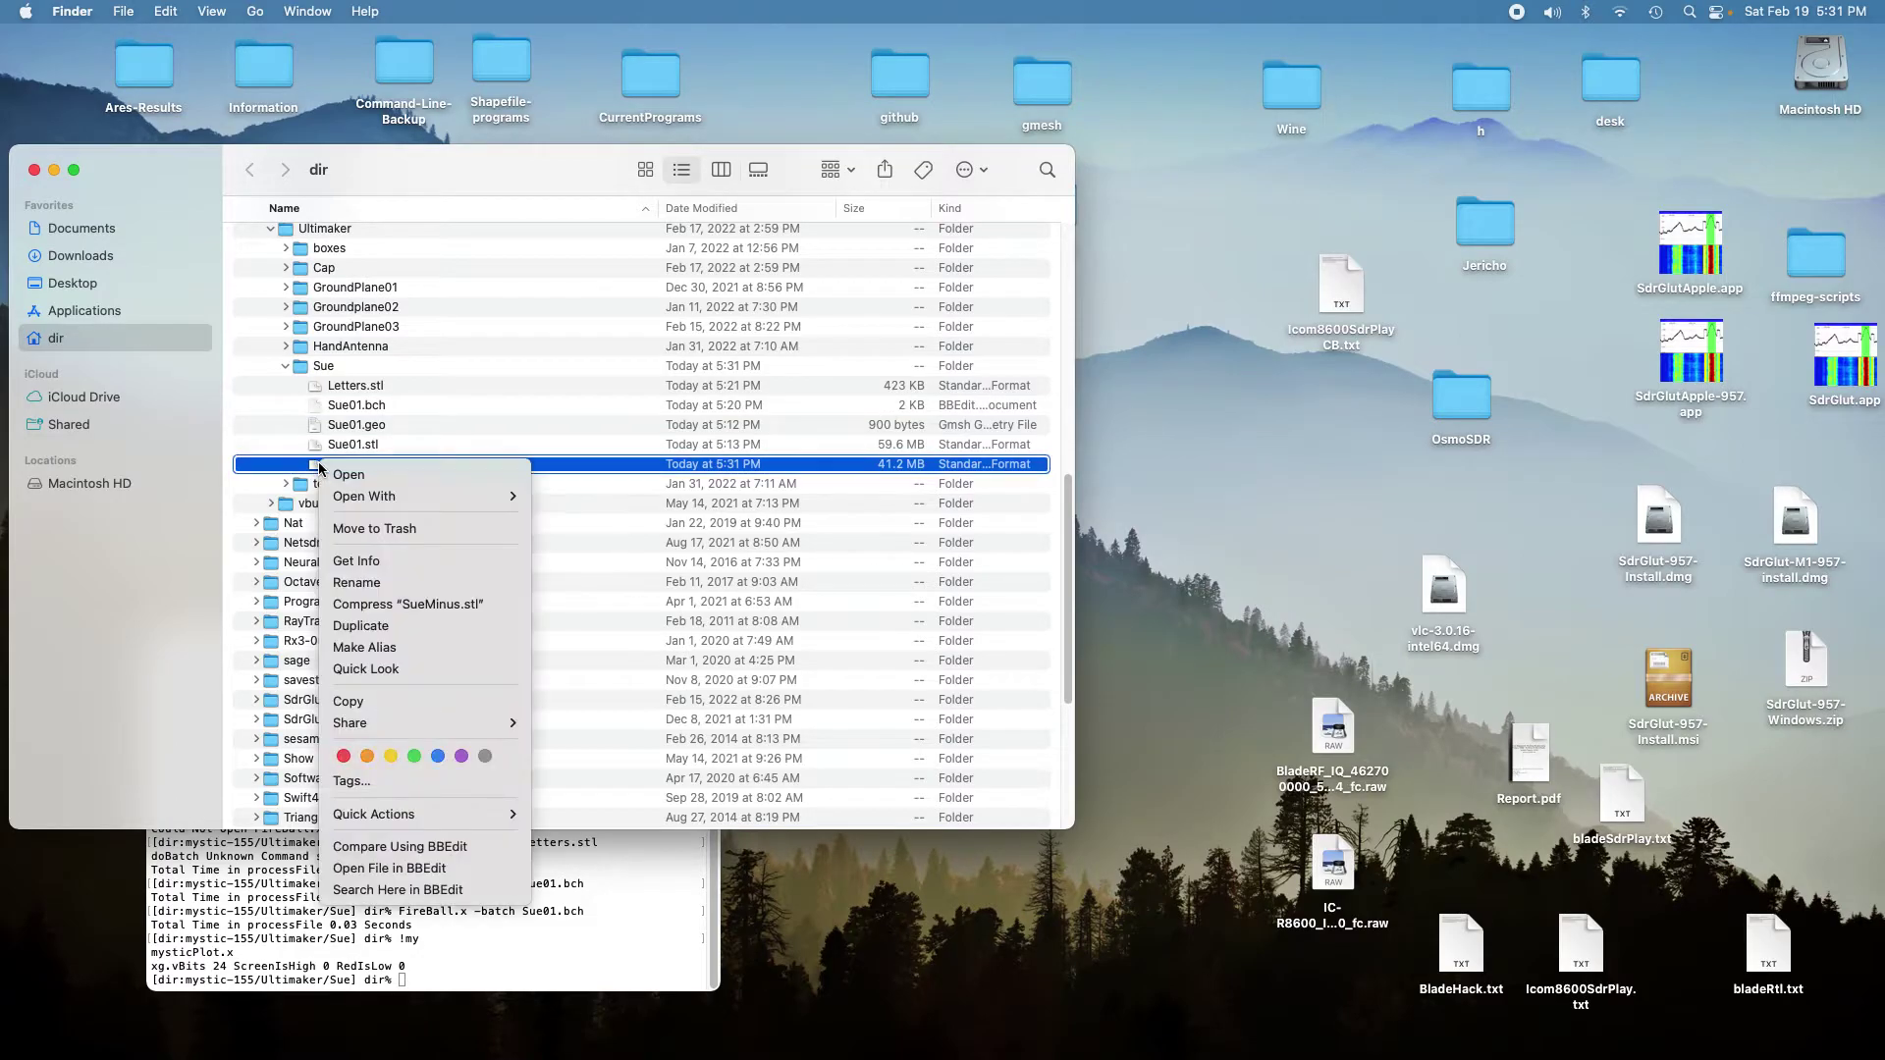
pyautogui.moveTo(430, 496)
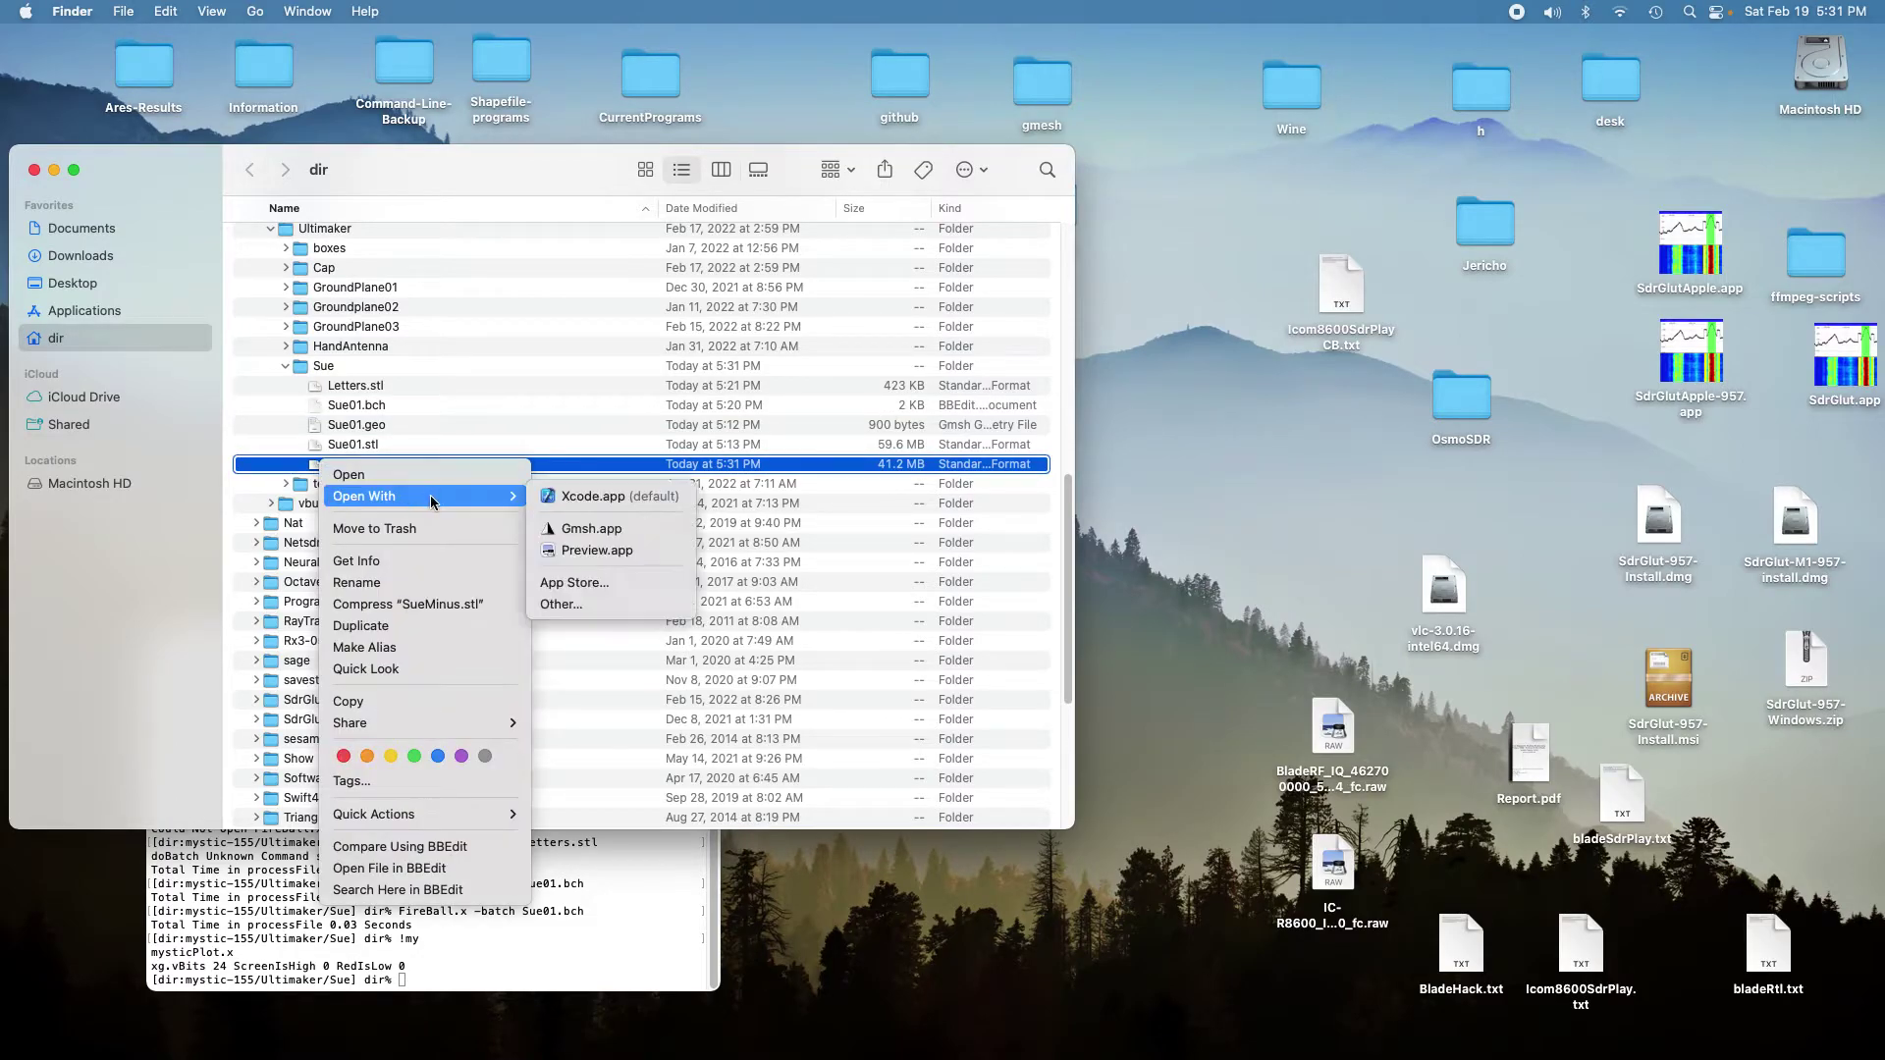
pyautogui.click(570, 605)
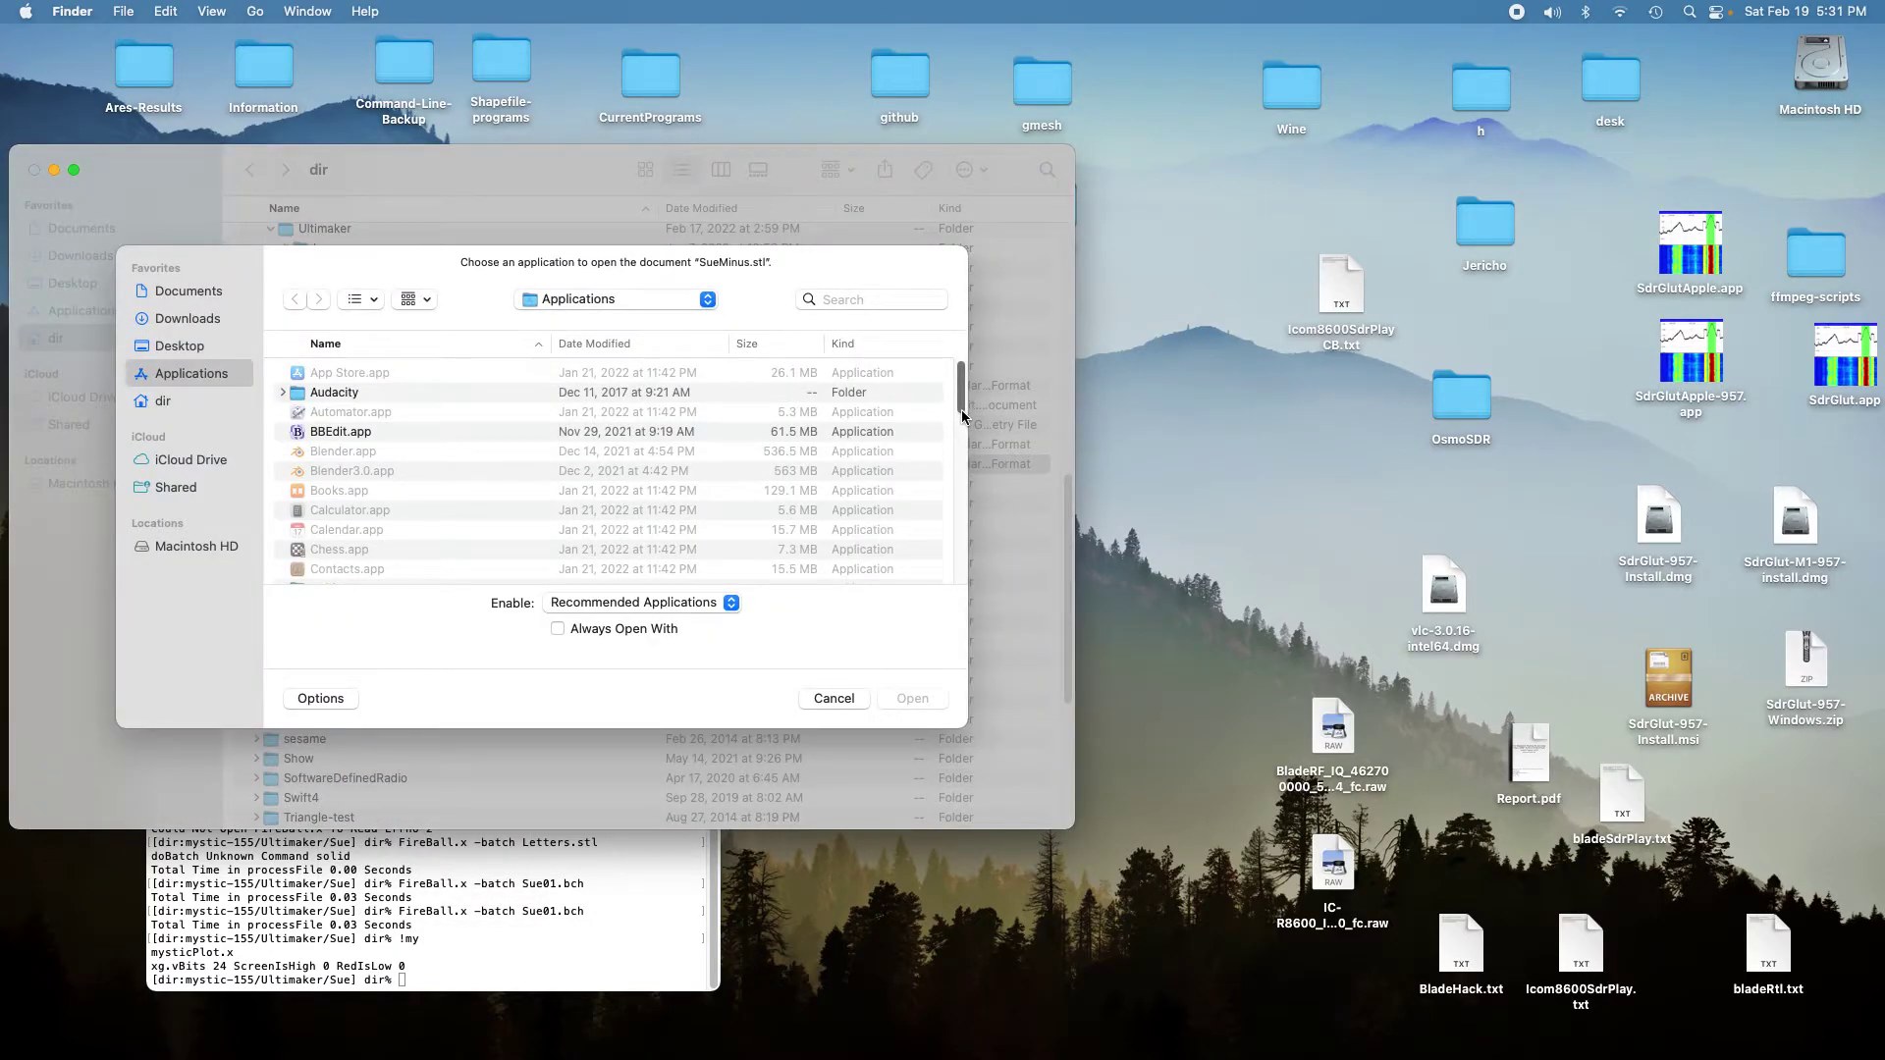
pyautogui.moveTo(962, 417); pyautogui.dragTo(968, 561)
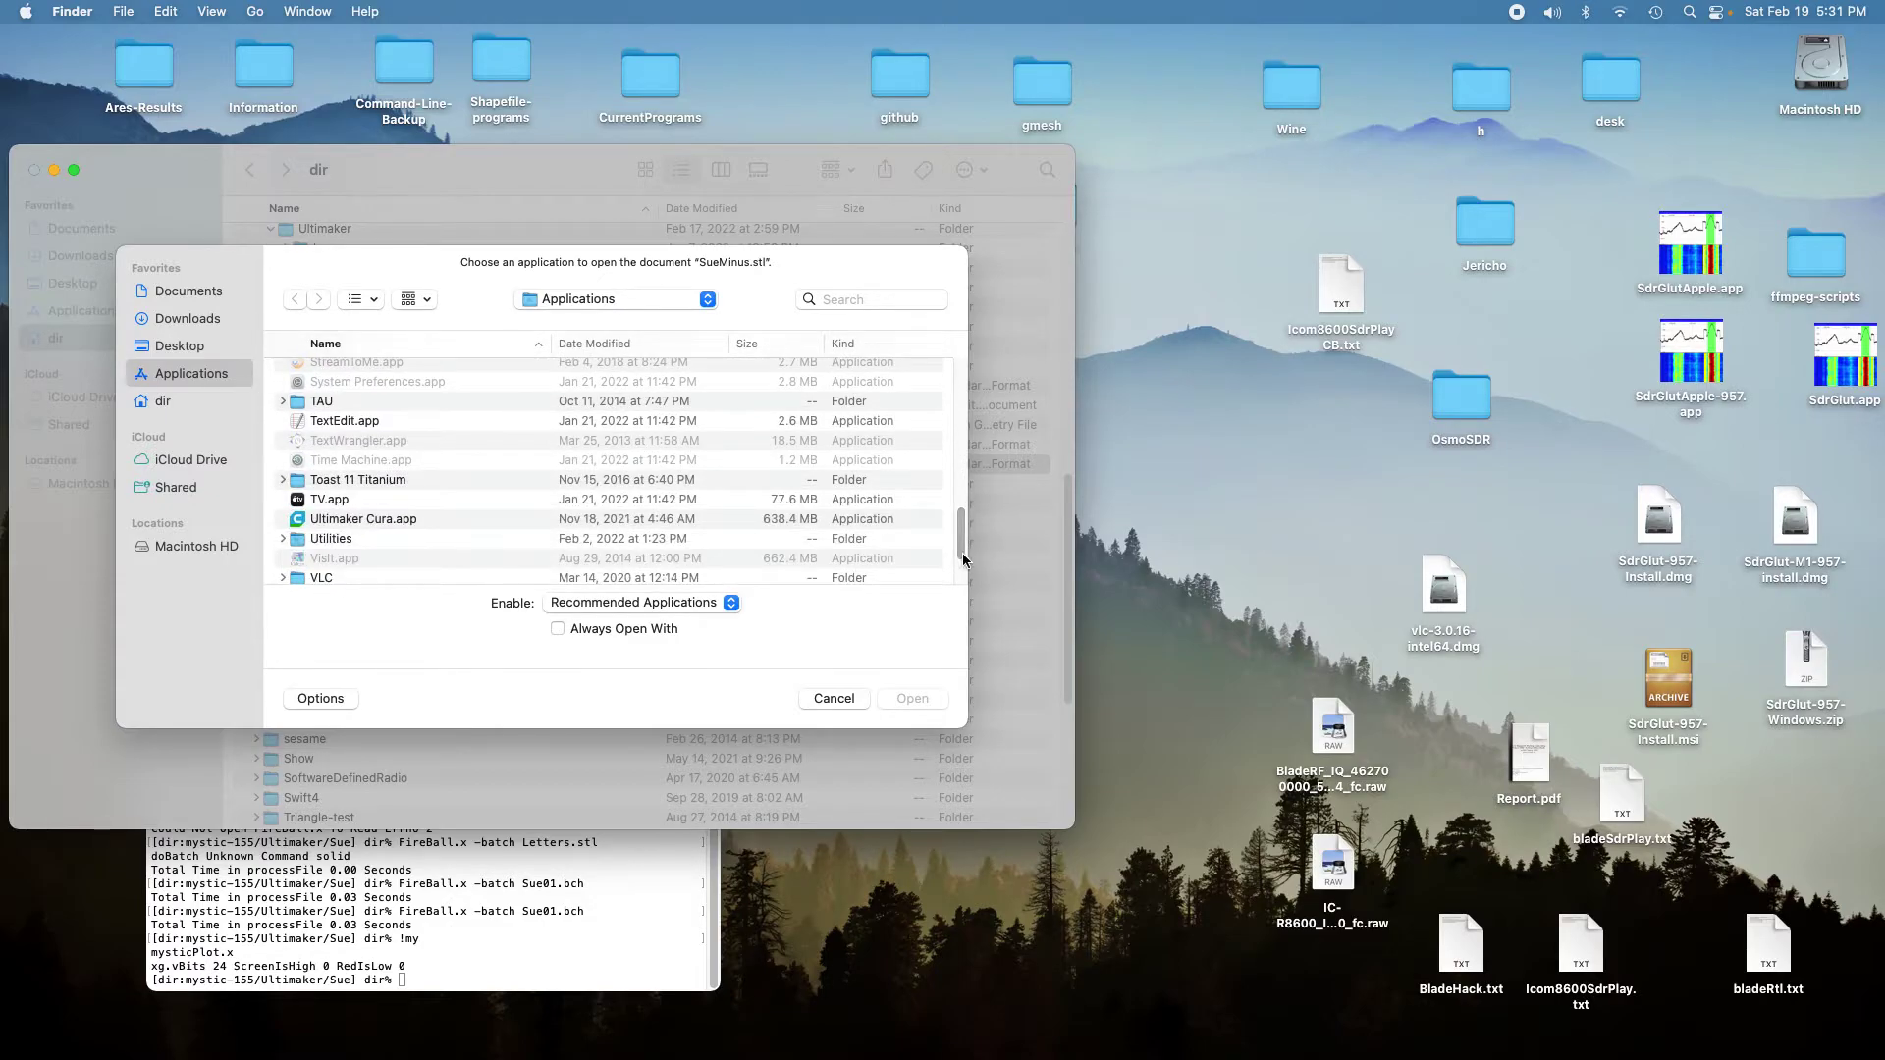
pyautogui.click(339, 519)
pyautogui.click(905, 699)
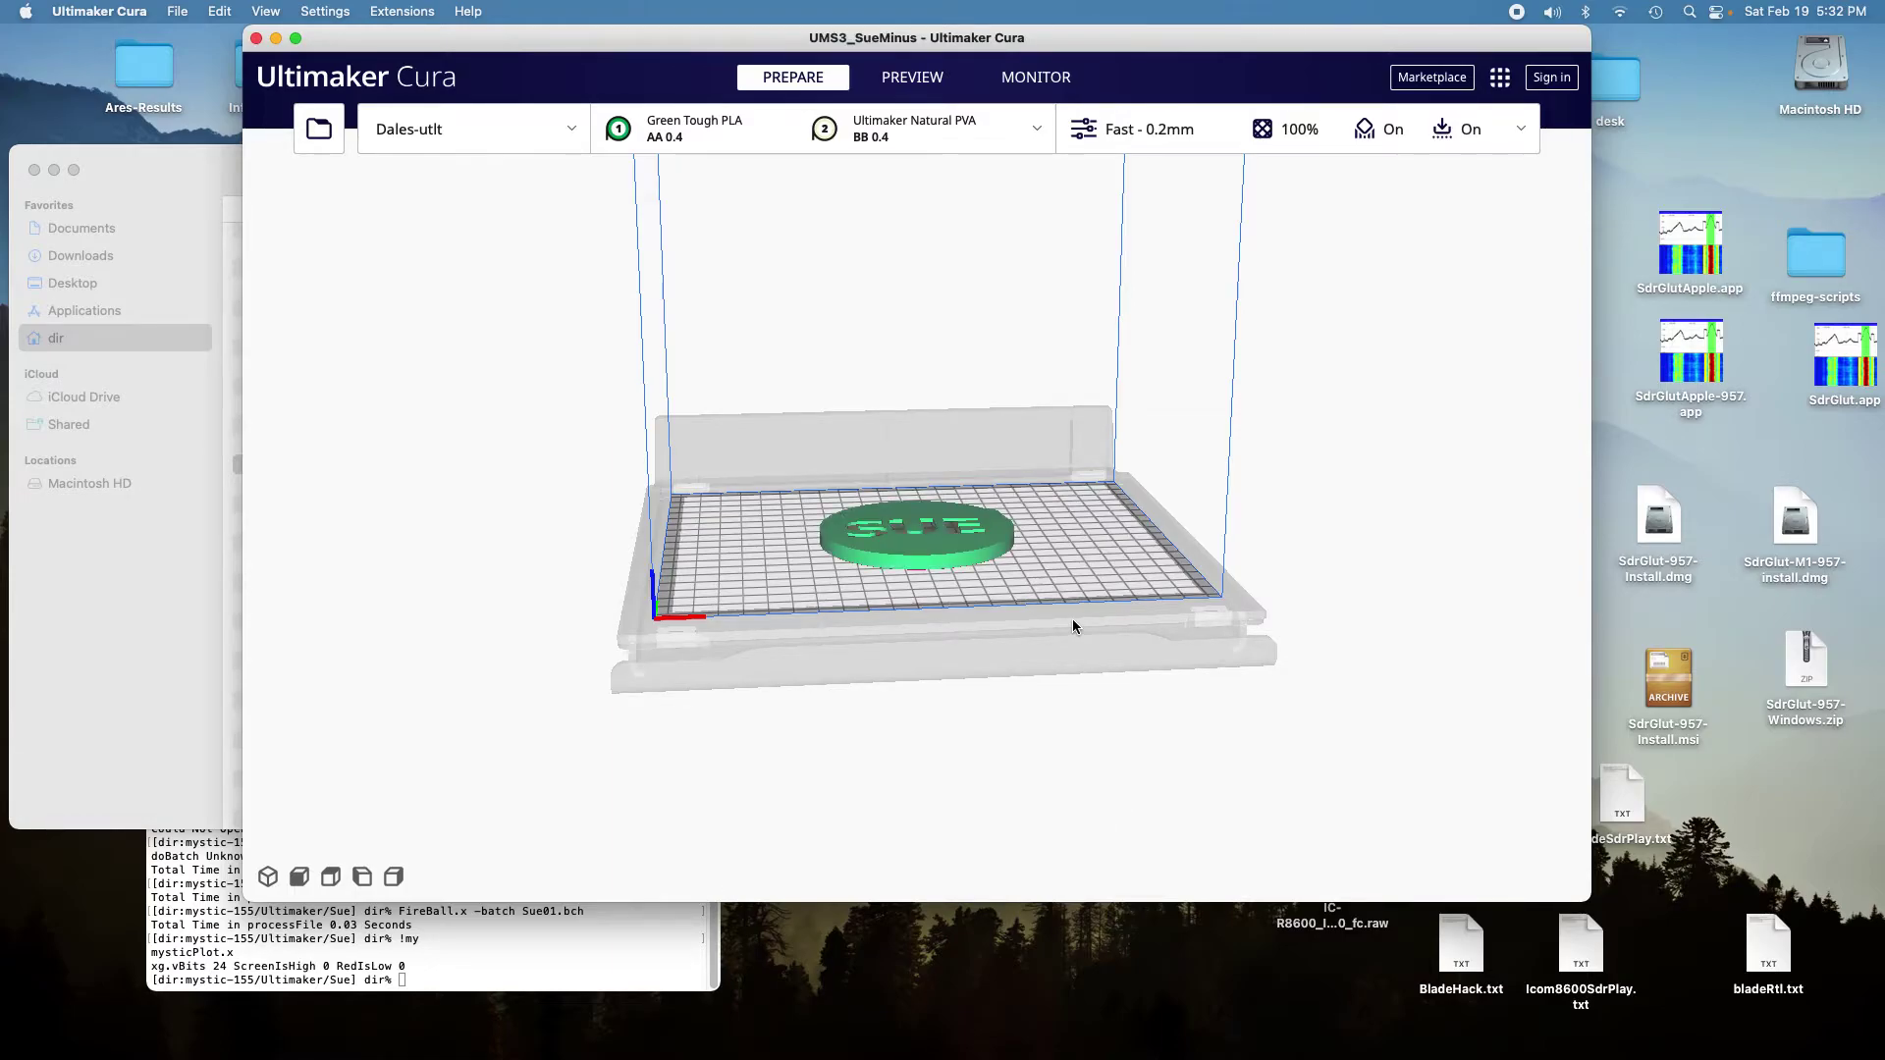
pyautogui.moveTo(1068, 599); pyautogui.dragTo(1058, 651, button='right')
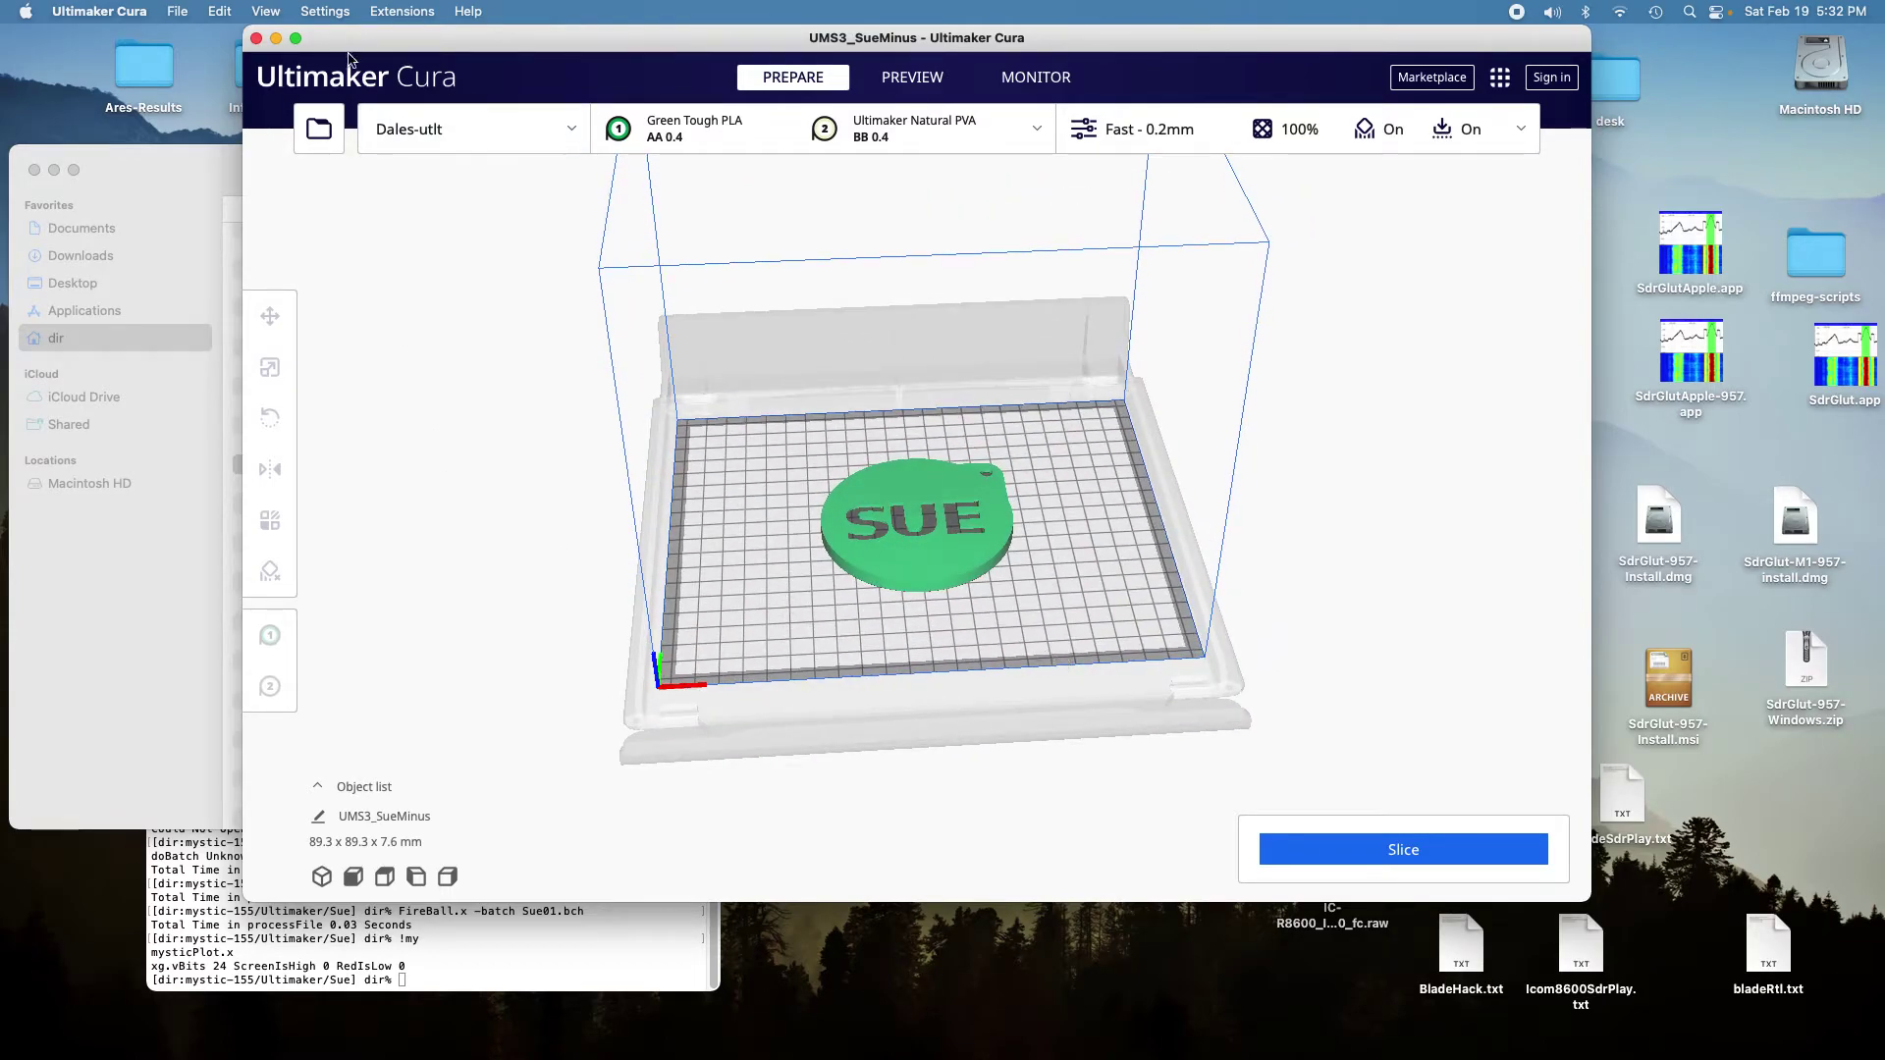
# - Add Letters.stl from the Ultimaker/Sue folder to the build plate alongside the engraved tag
pyautogui.click(219, 12)
pyautogui.moveTo(186, 15)
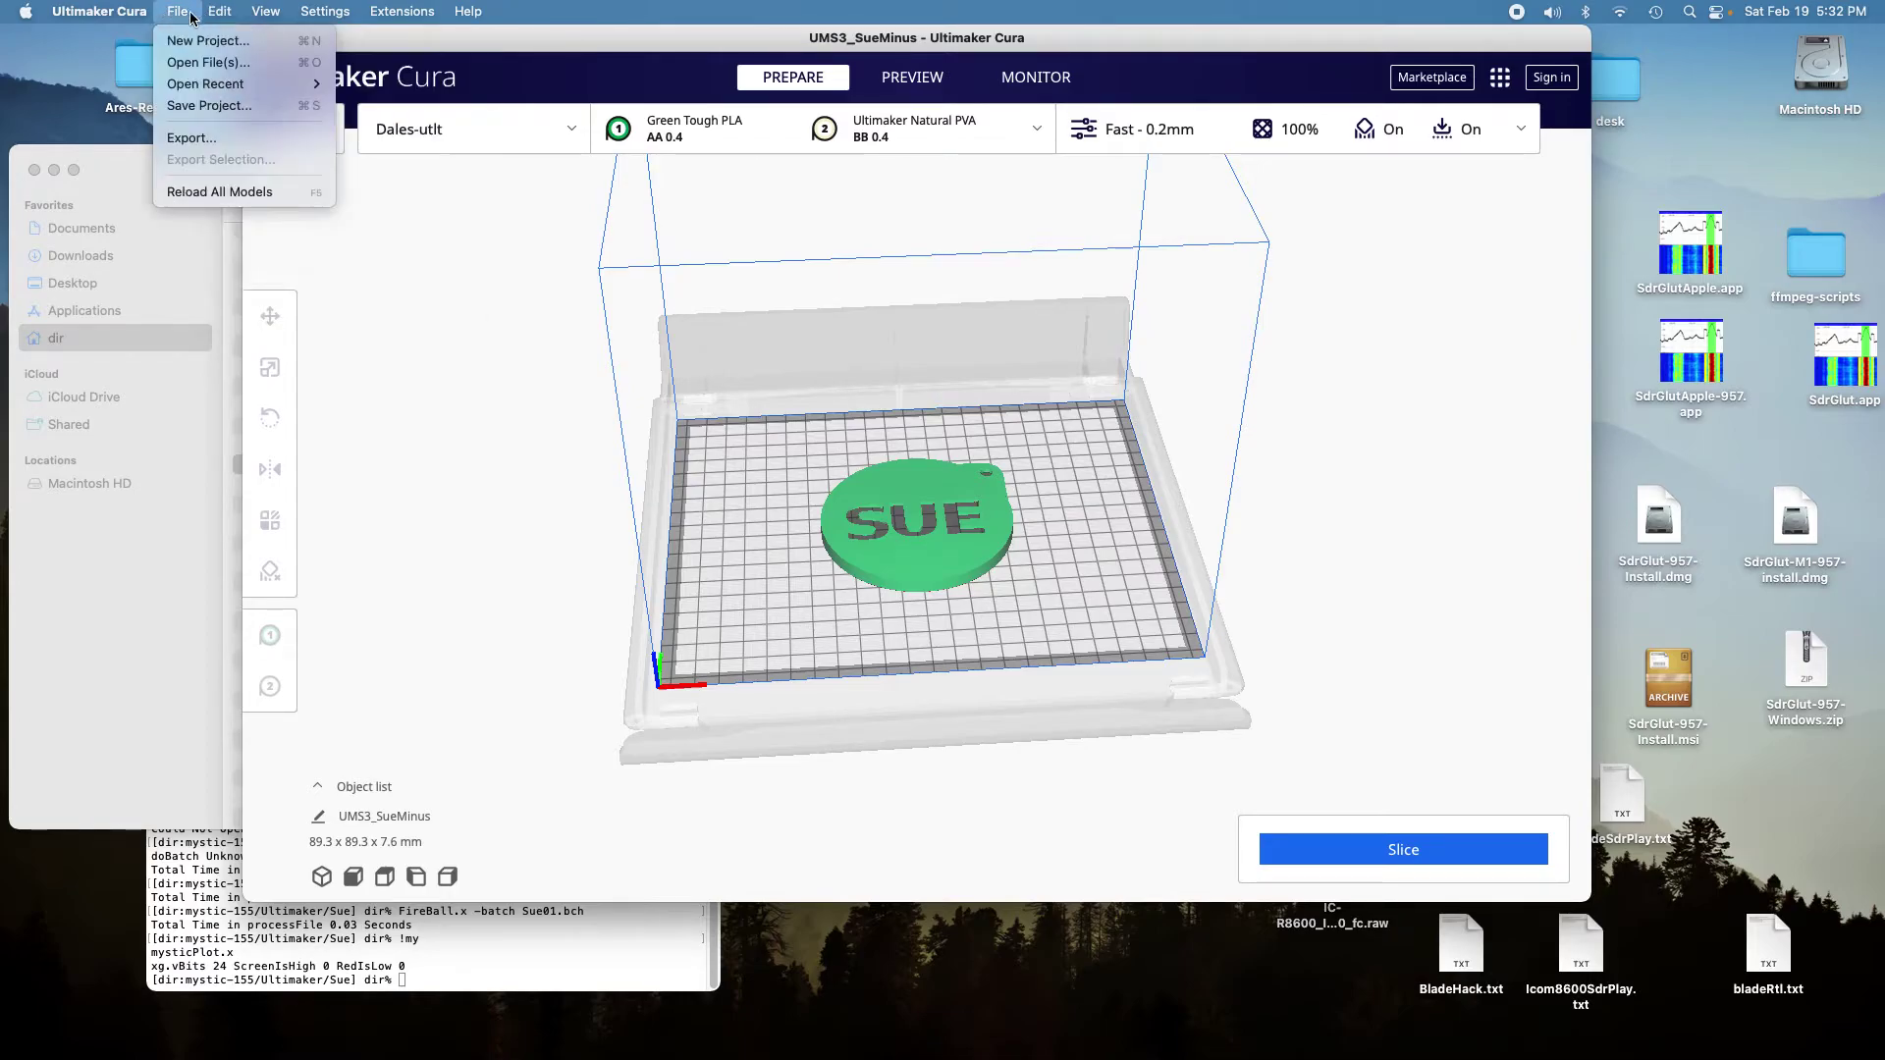
pyautogui.press('Escape')
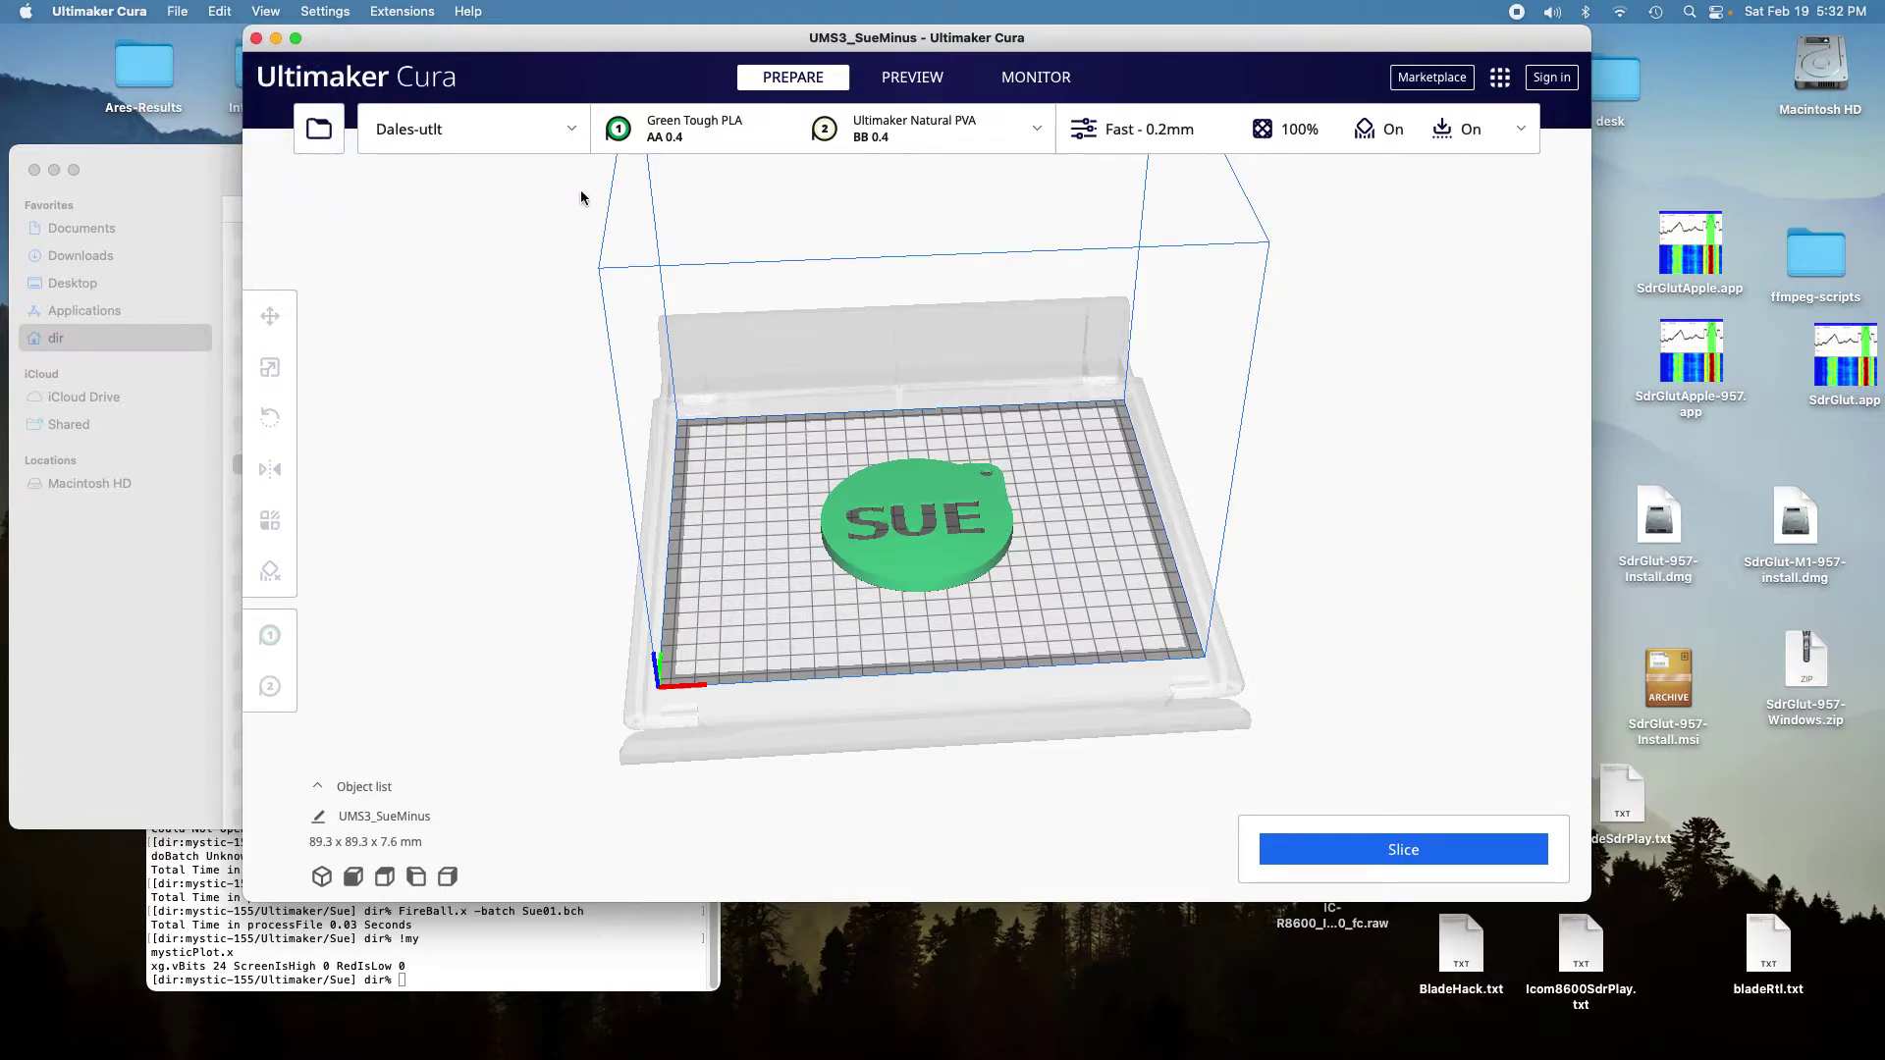
pyautogui.press('super+o')
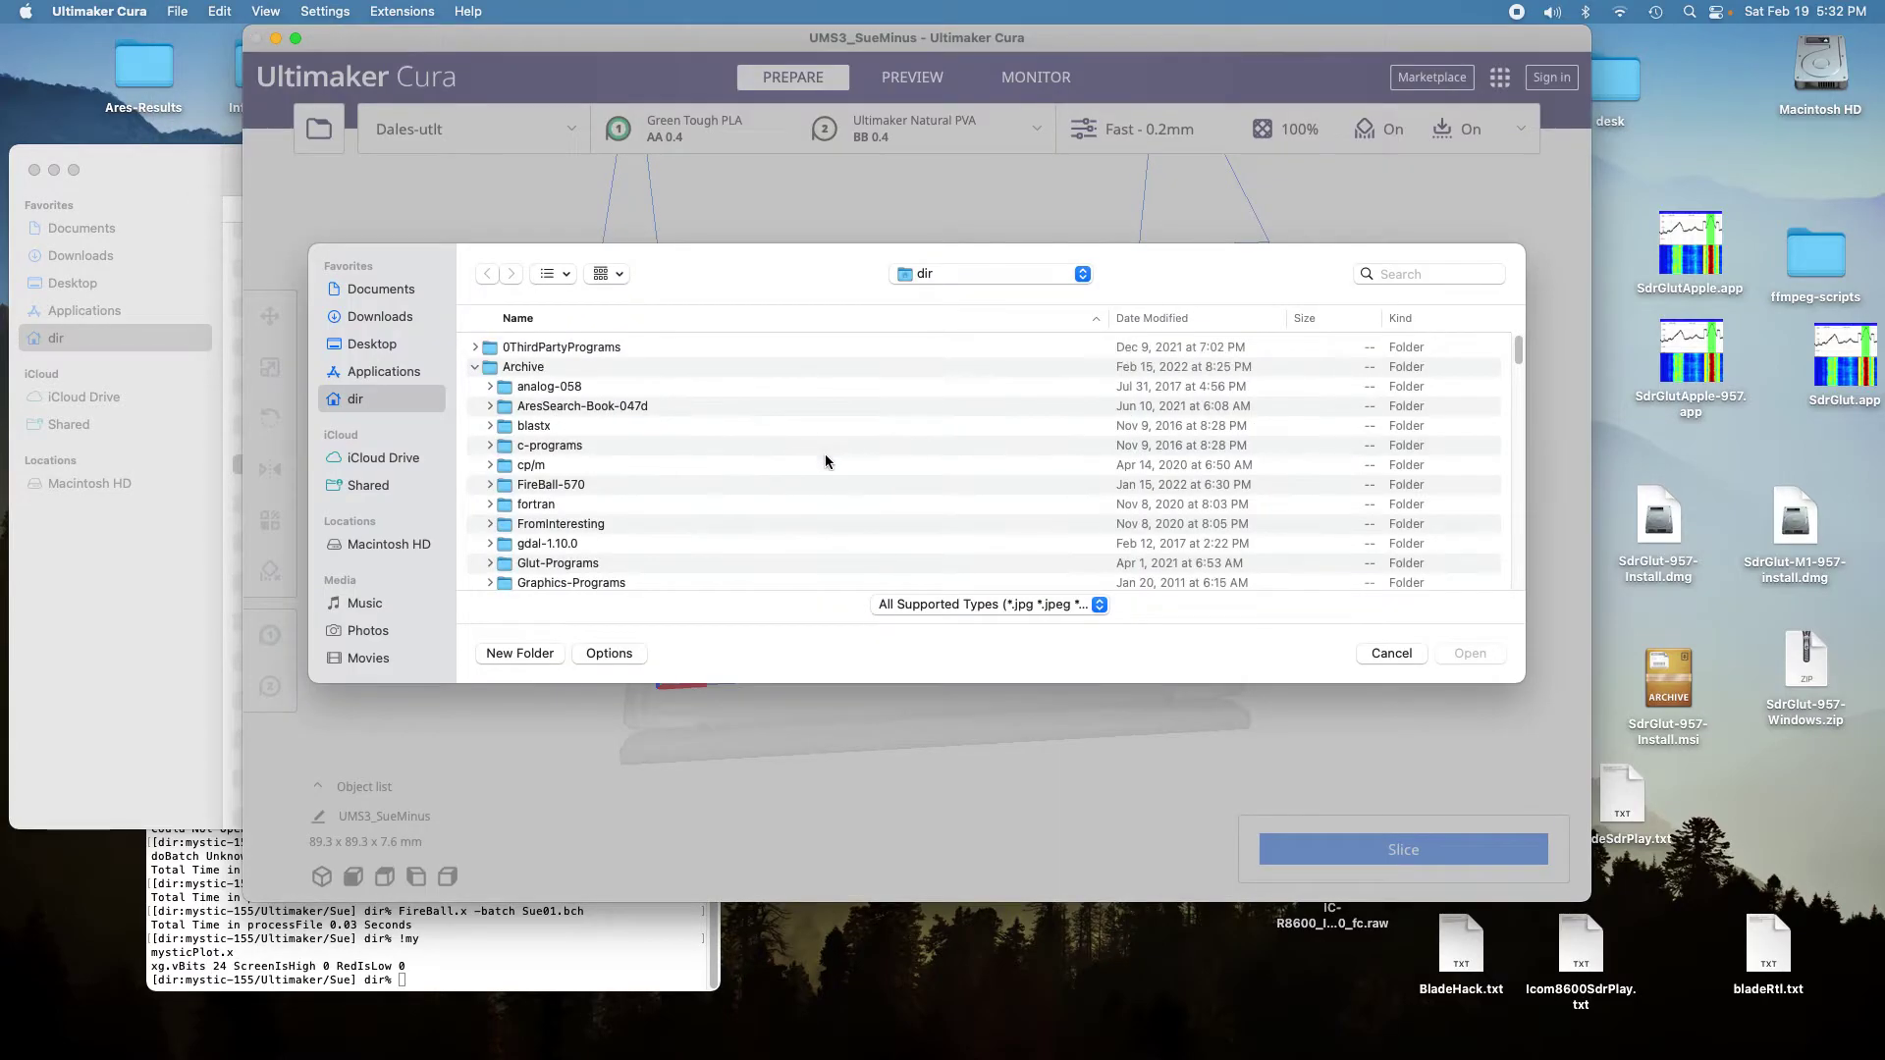
pyautogui.scroll(-10, 894, 483)
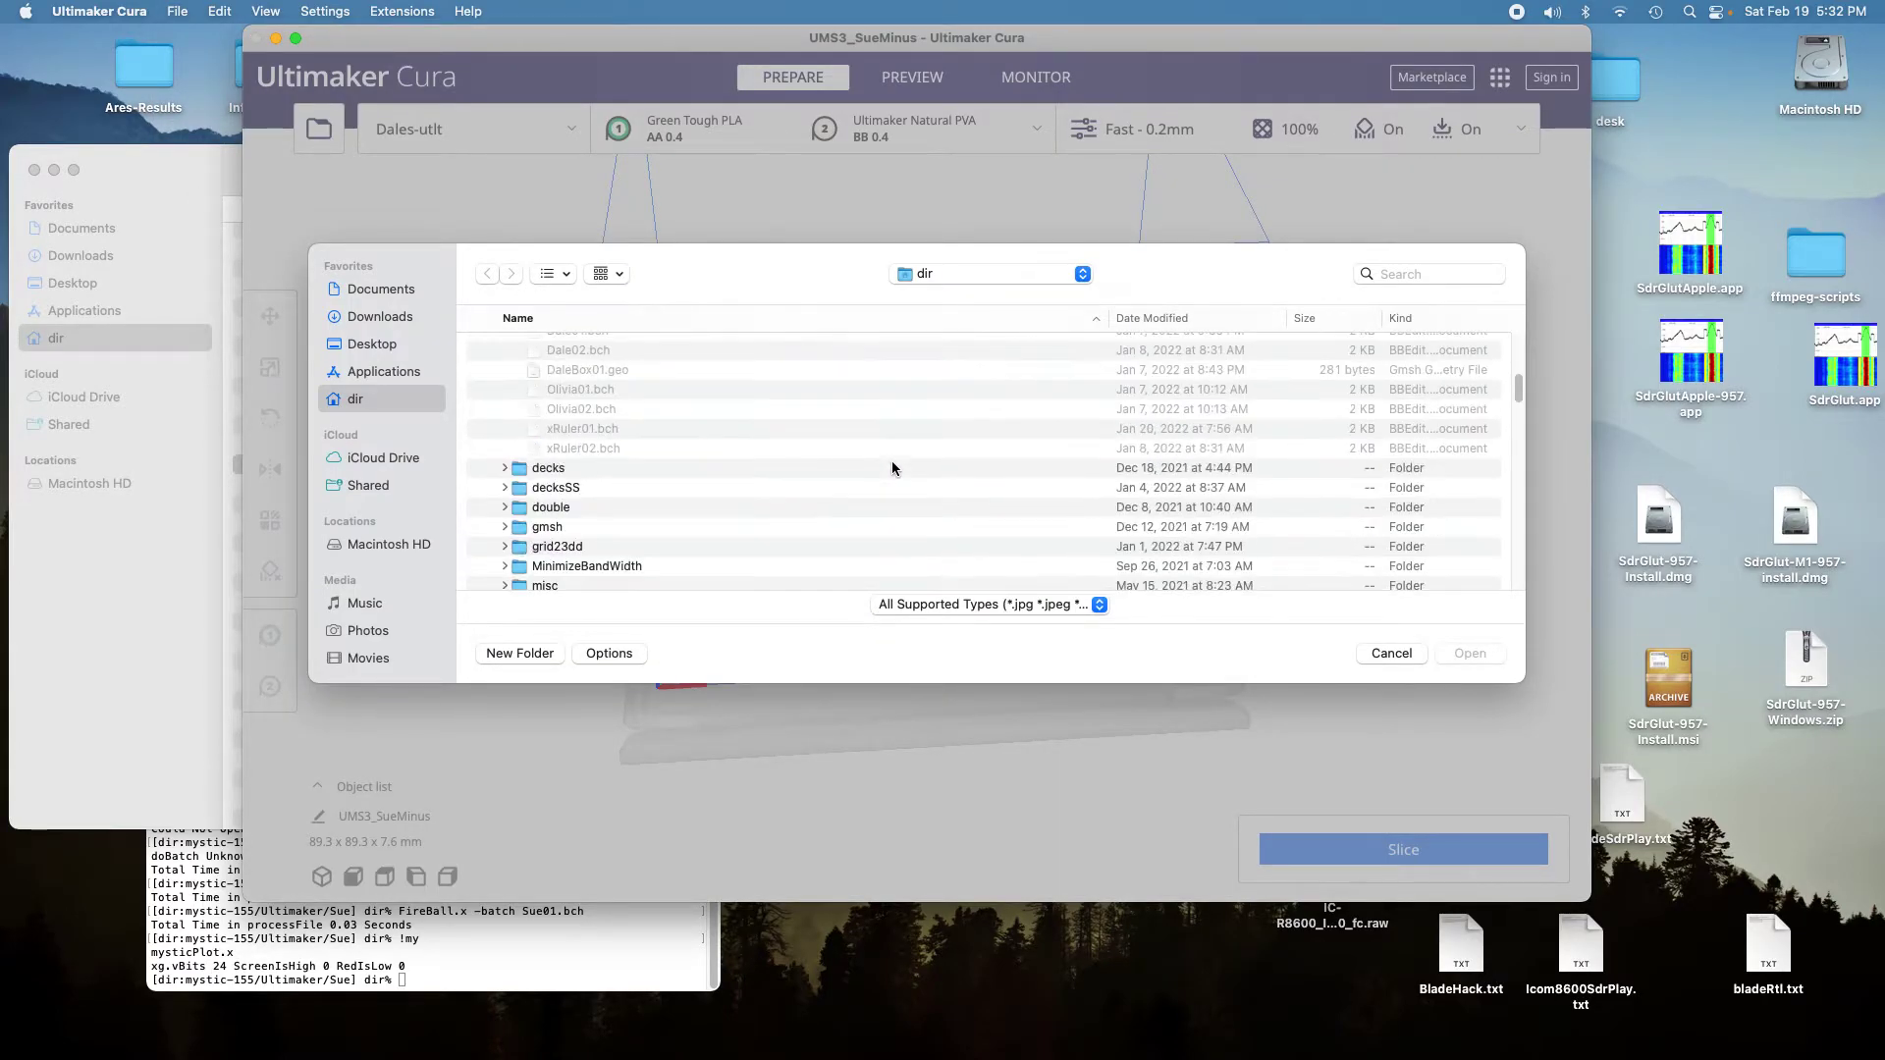
pyautogui.scroll(-10, 892, 463)
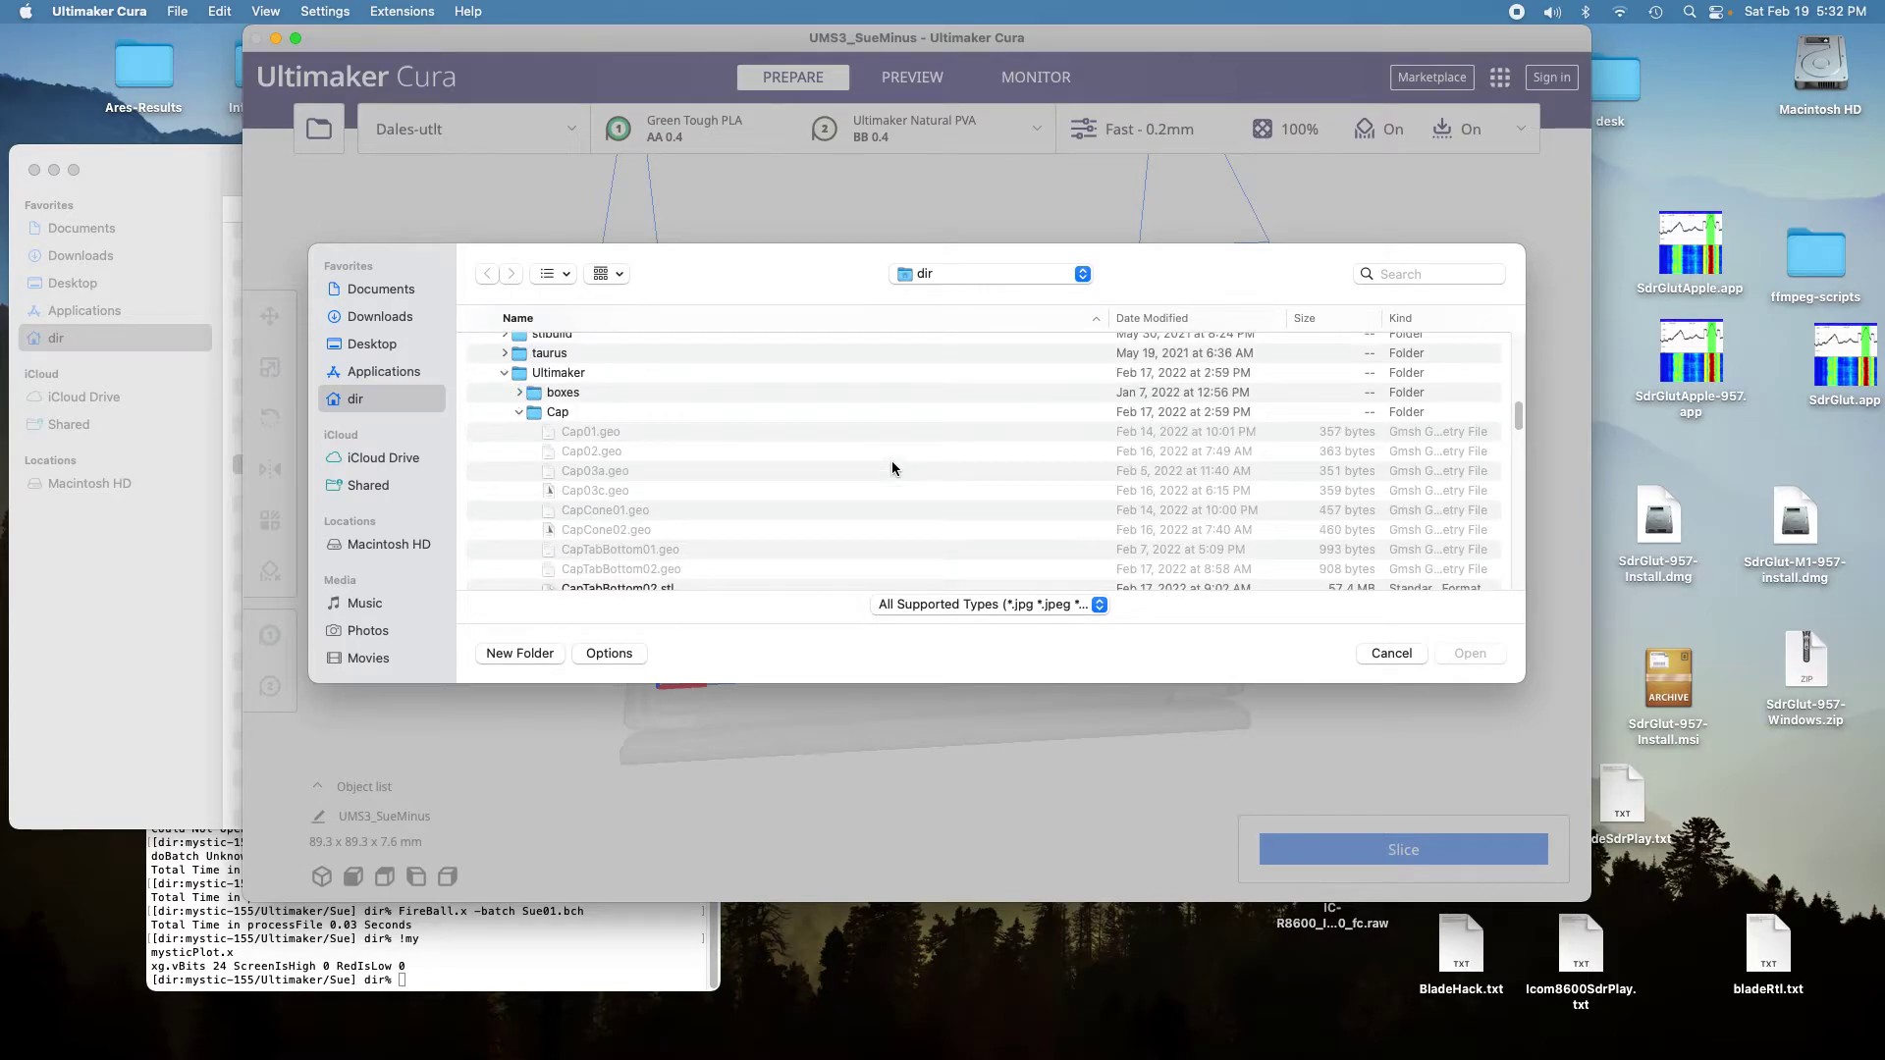
pyautogui.scroll(-10, 892, 467)
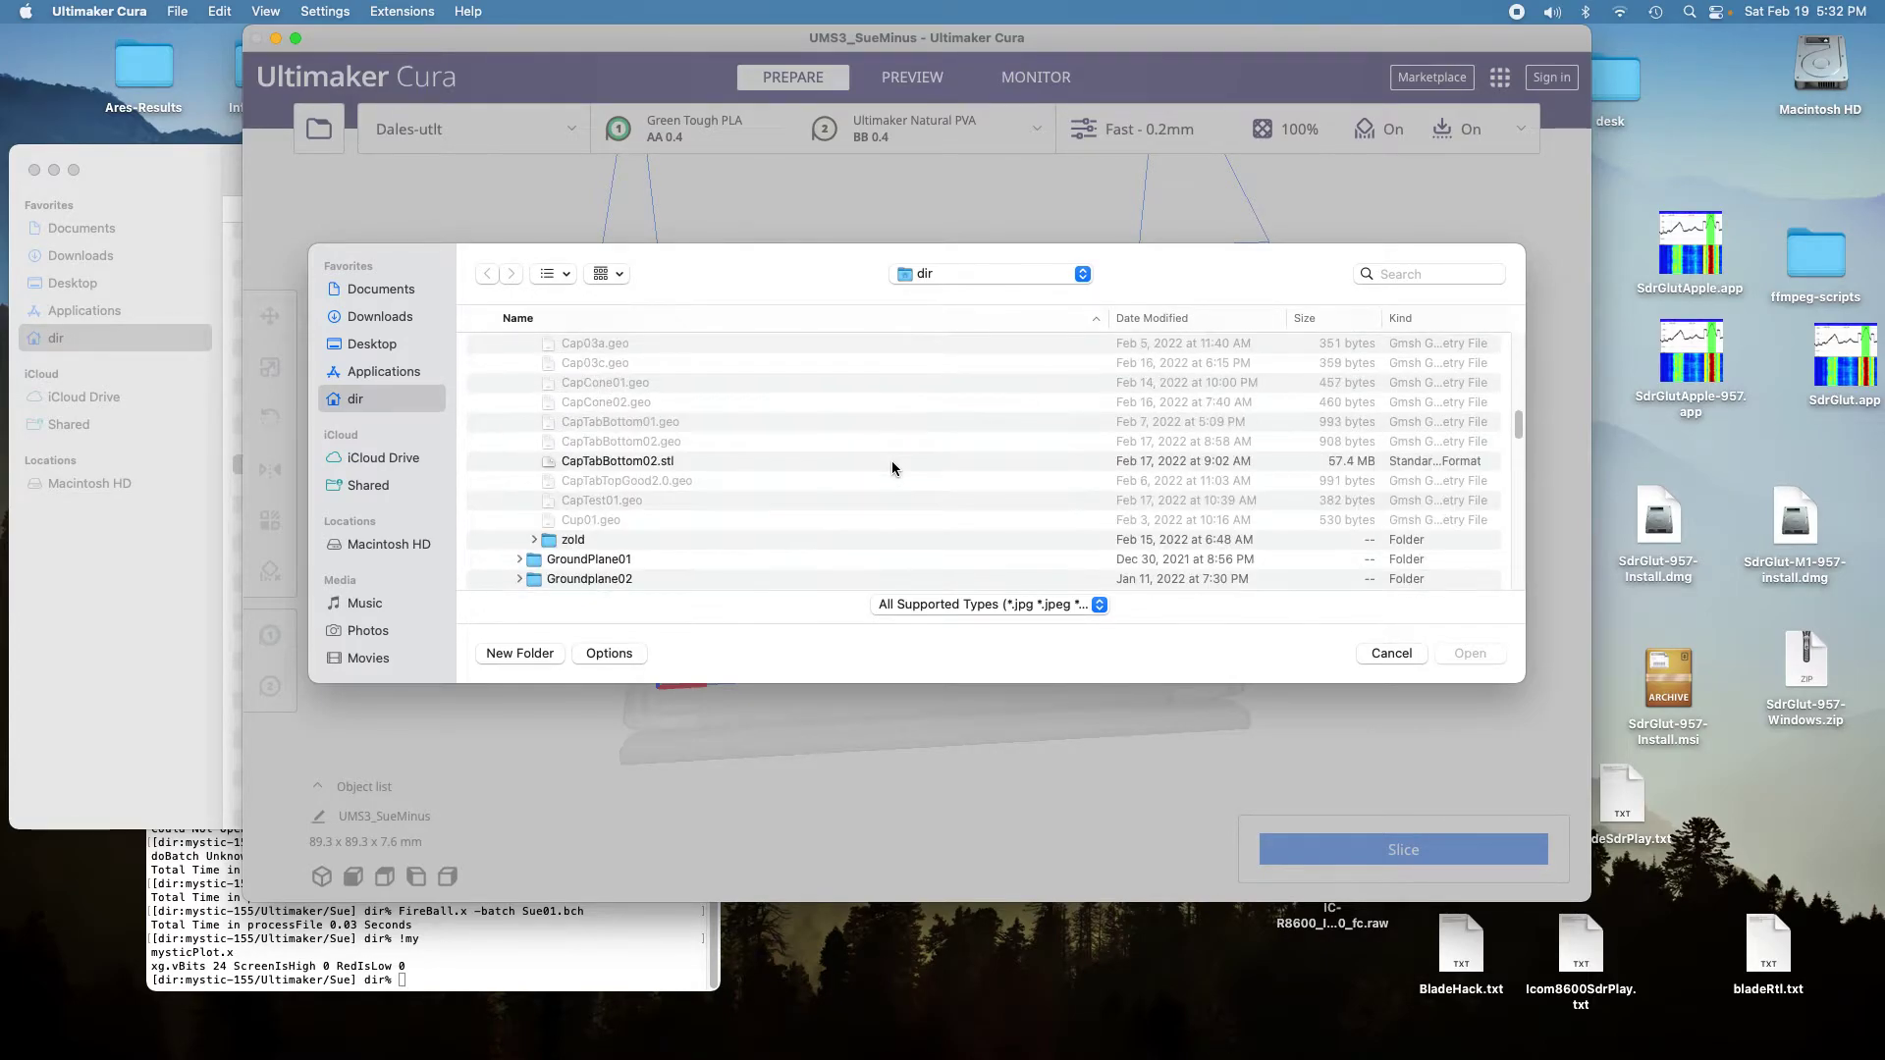
pyautogui.scroll(-2, 892, 463)
pyautogui.scroll(2, 891, 464)
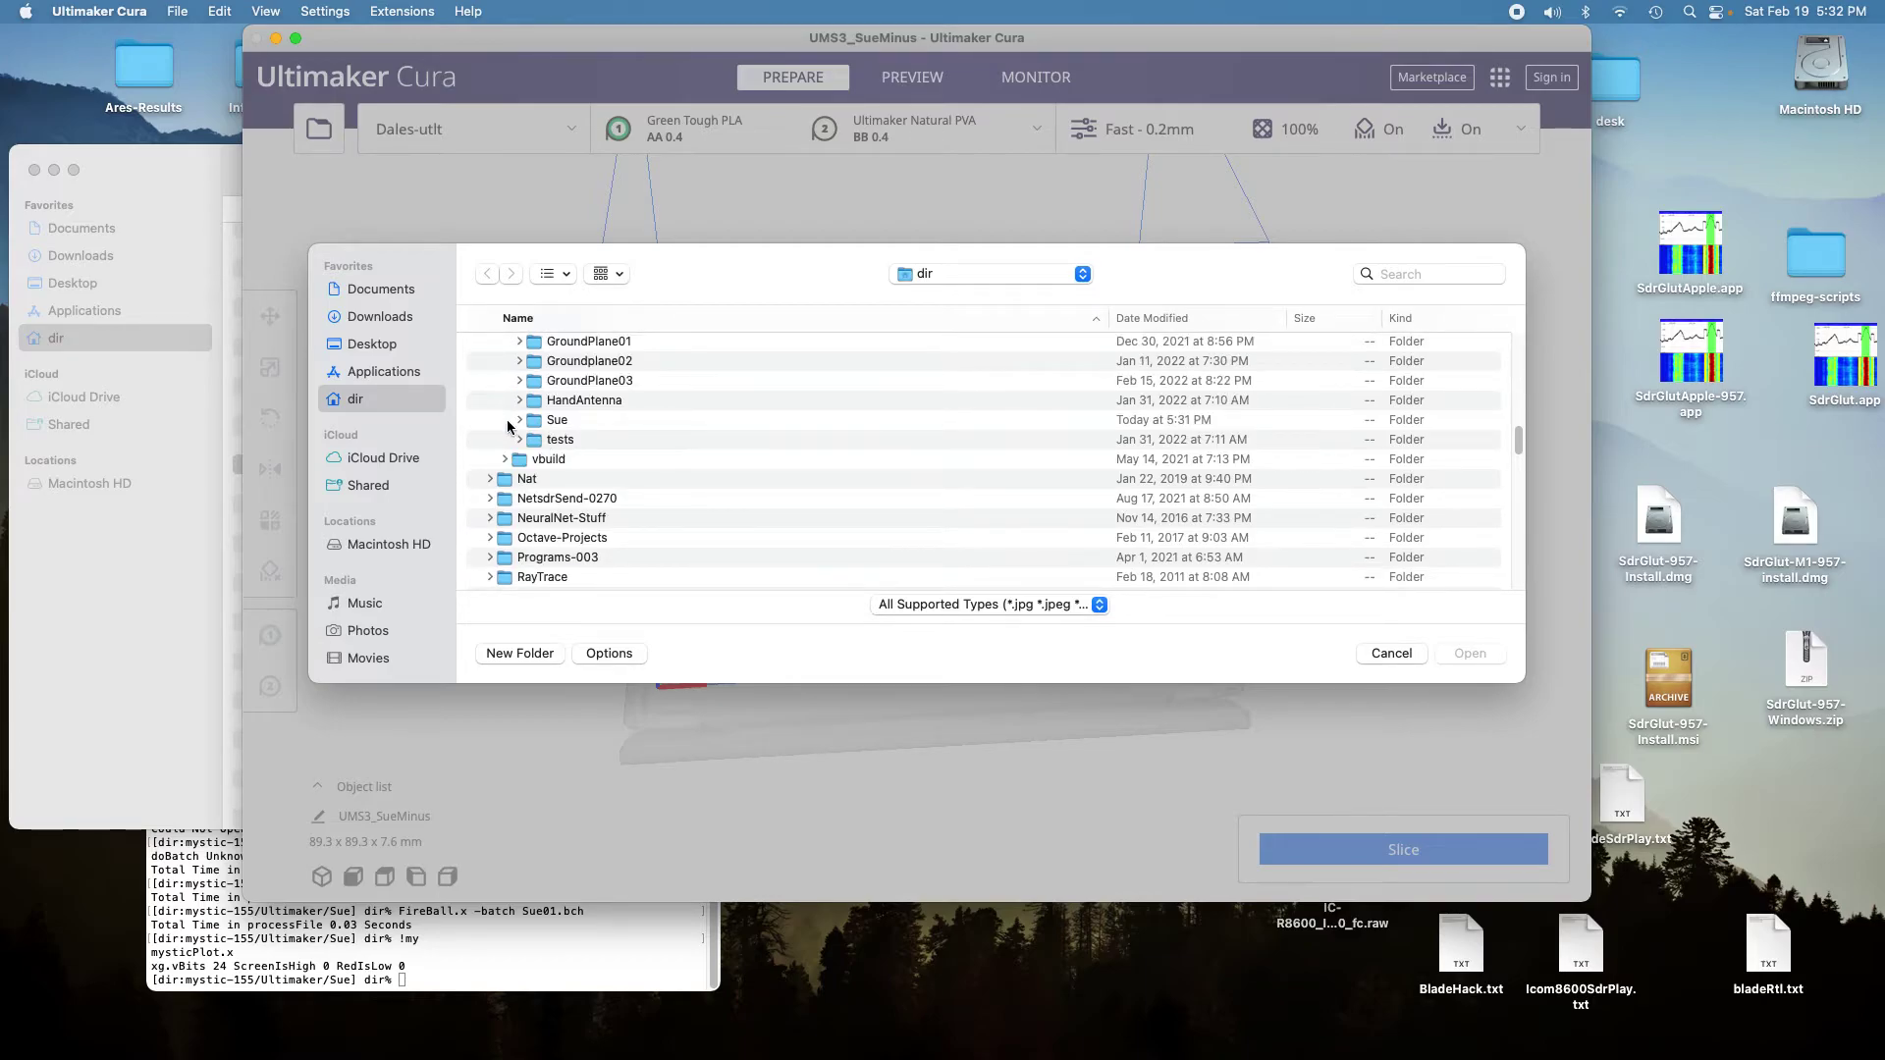
pyautogui.click(520, 419)
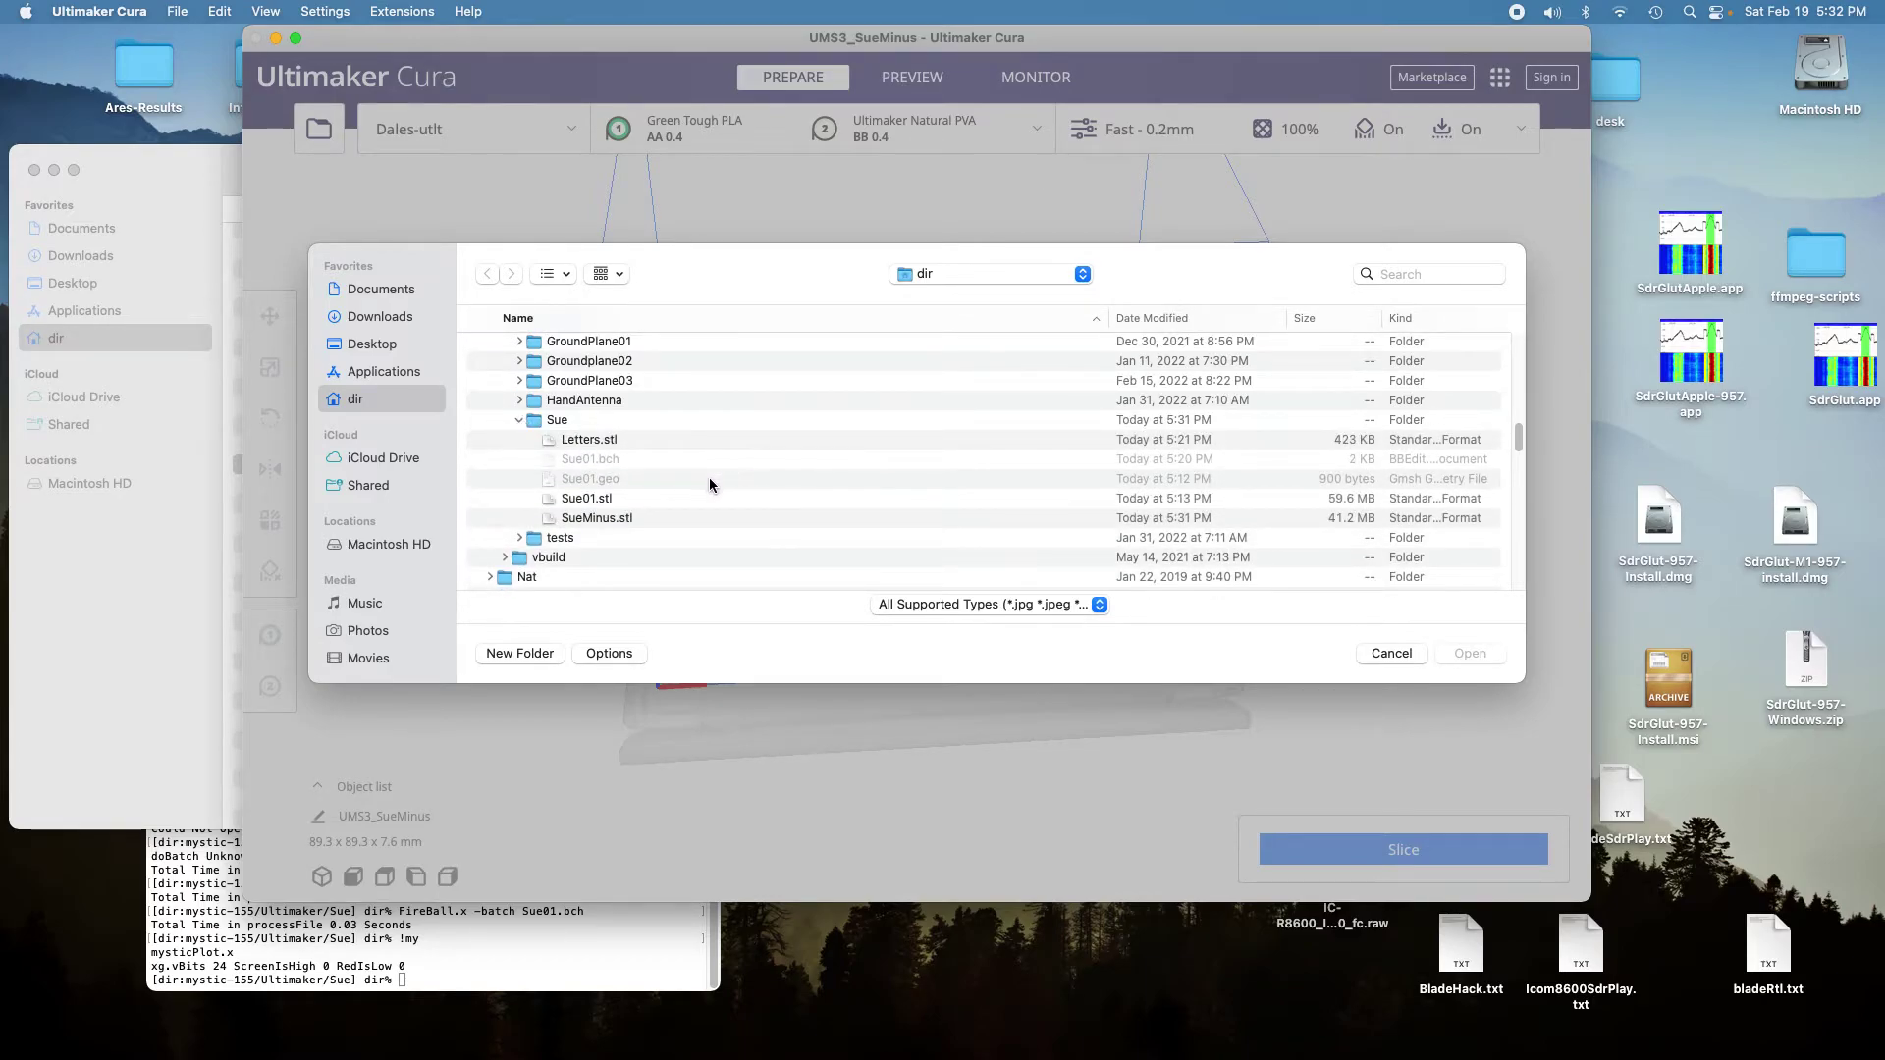
pyautogui.click(568, 442)
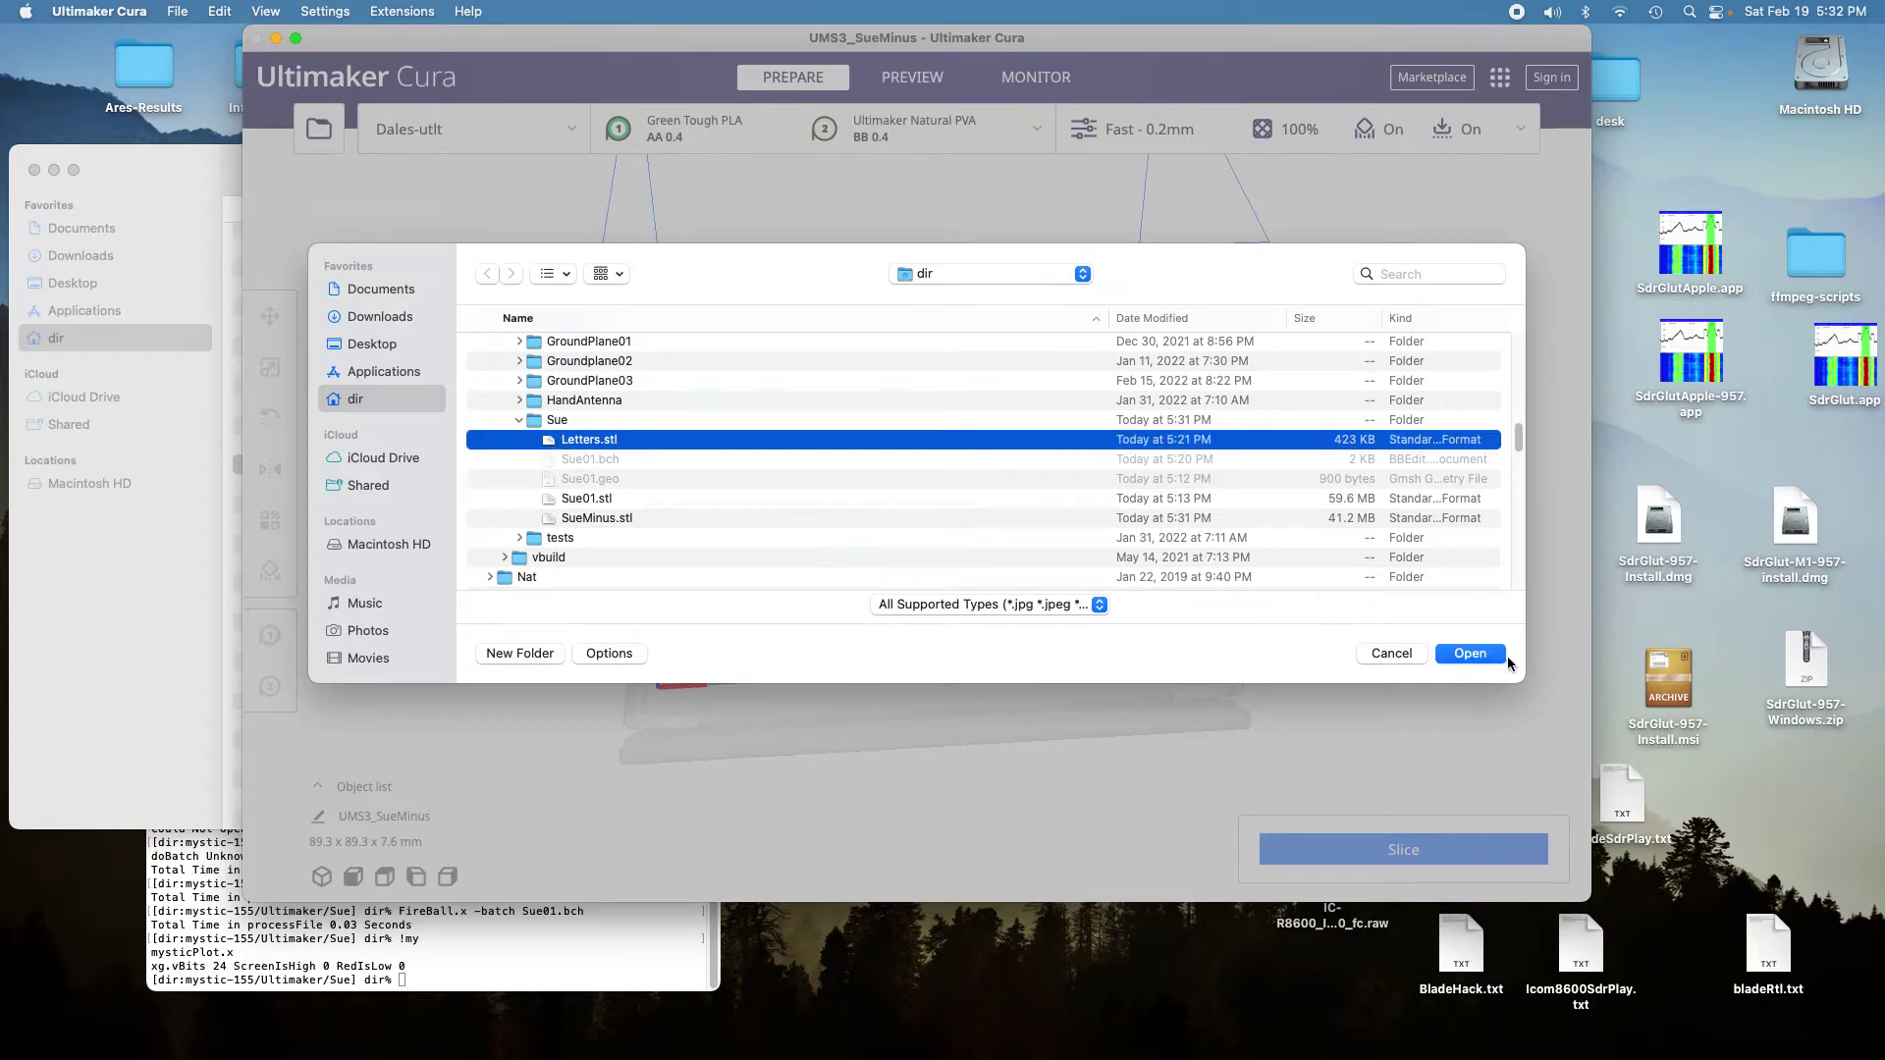
pyautogui.click(1459, 652)
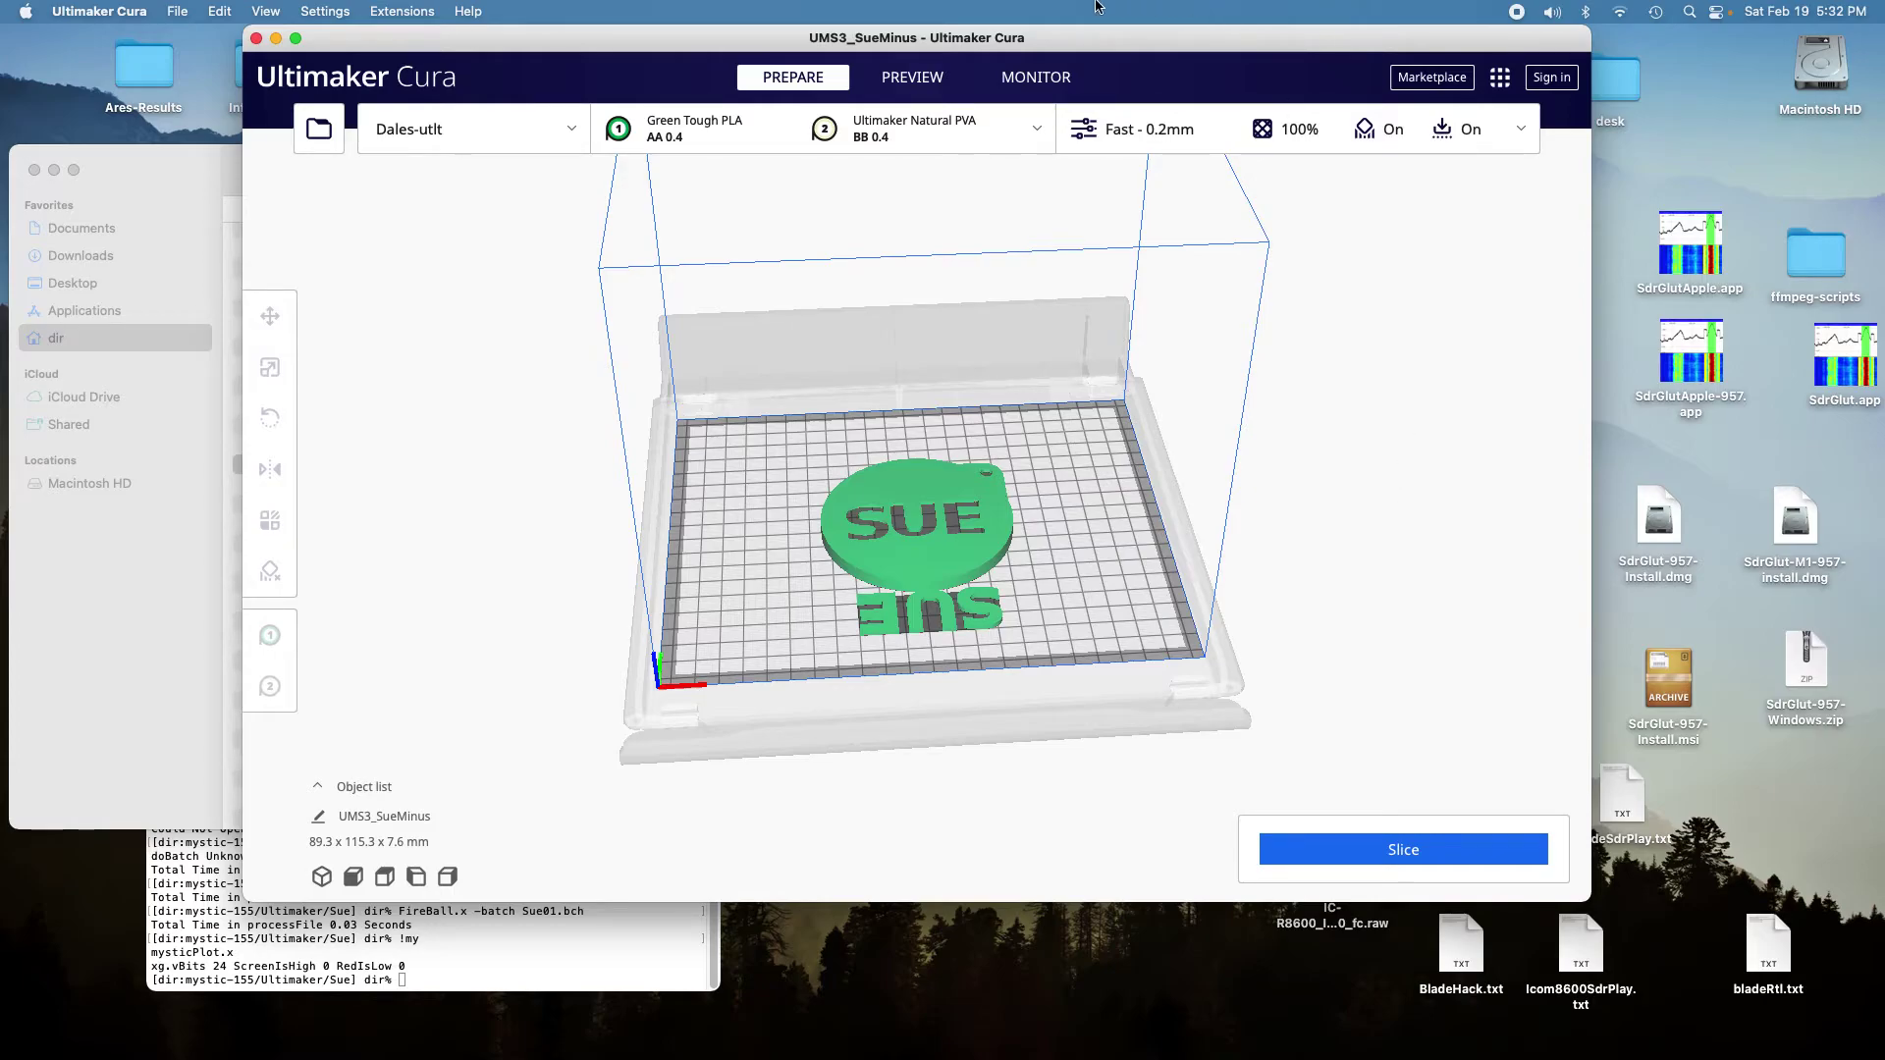
# - Set the second extruder's material to Ultimaker Black PLA
pyautogui.click(1035, 133)
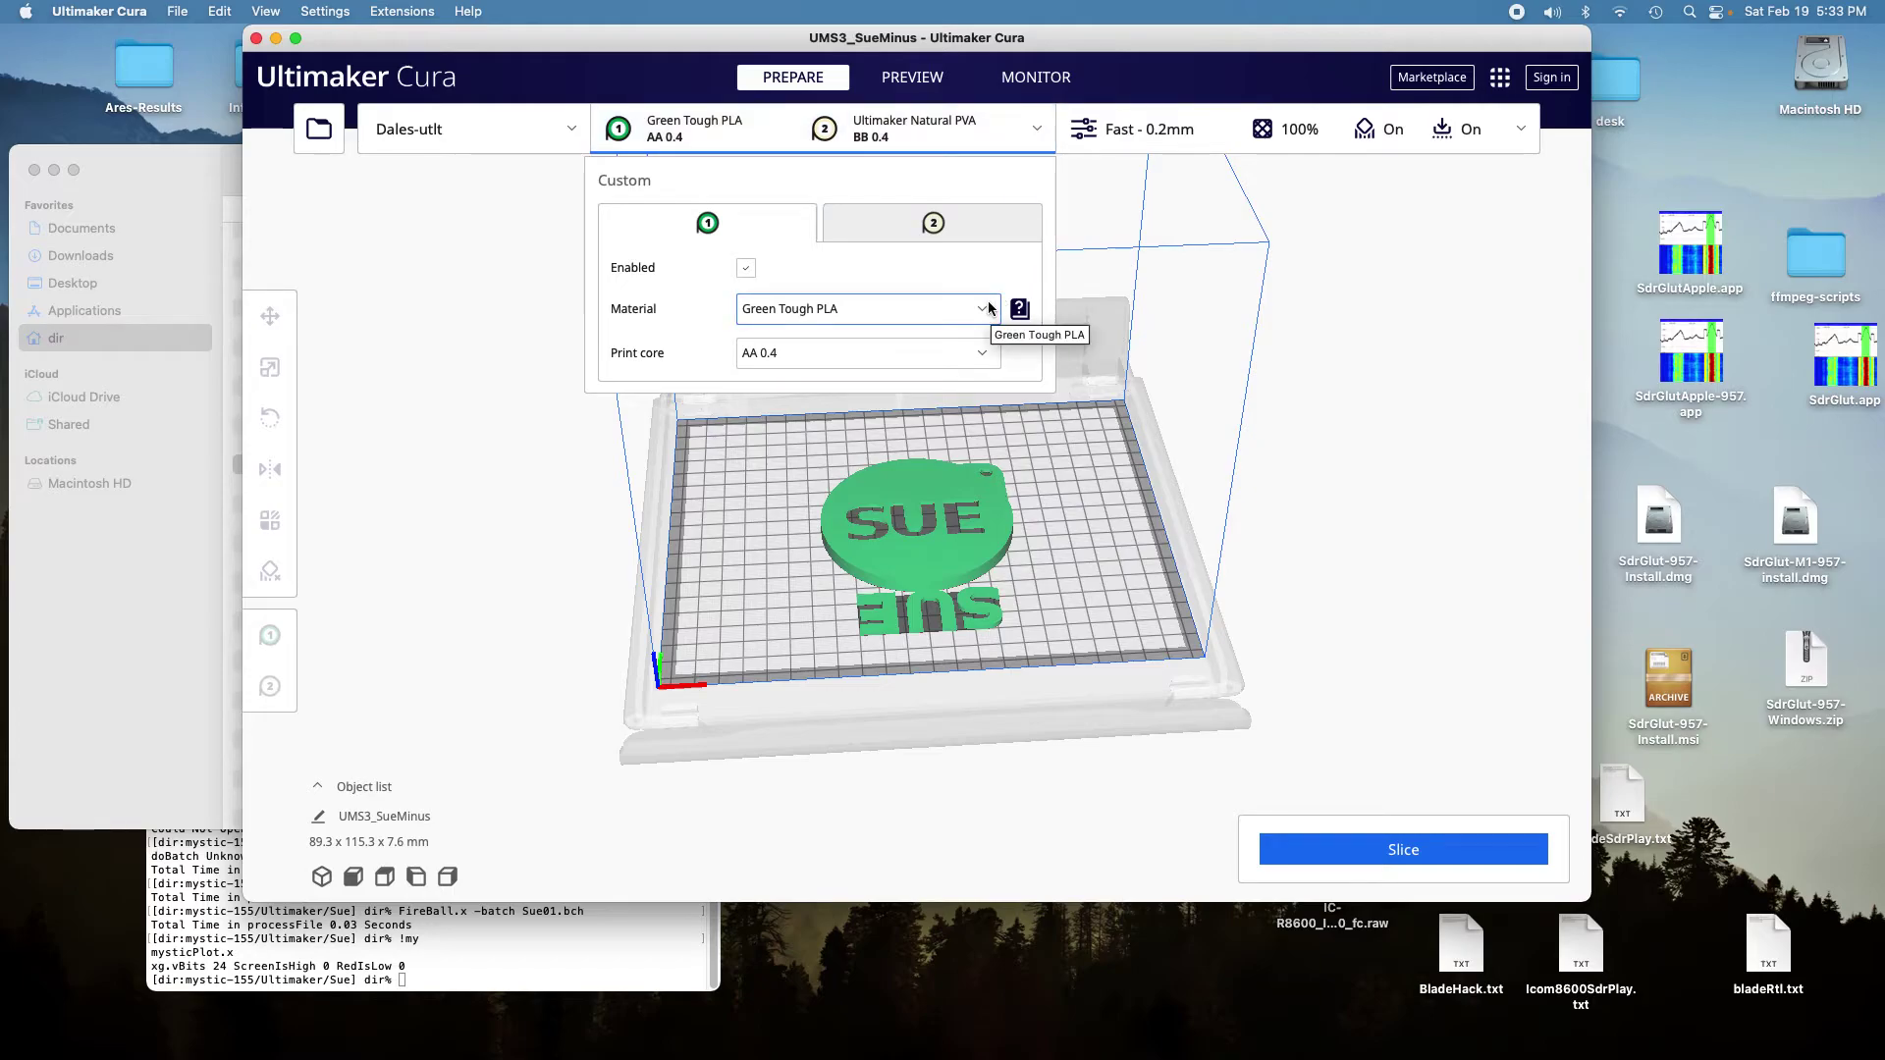
pyautogui.click(933, 224)
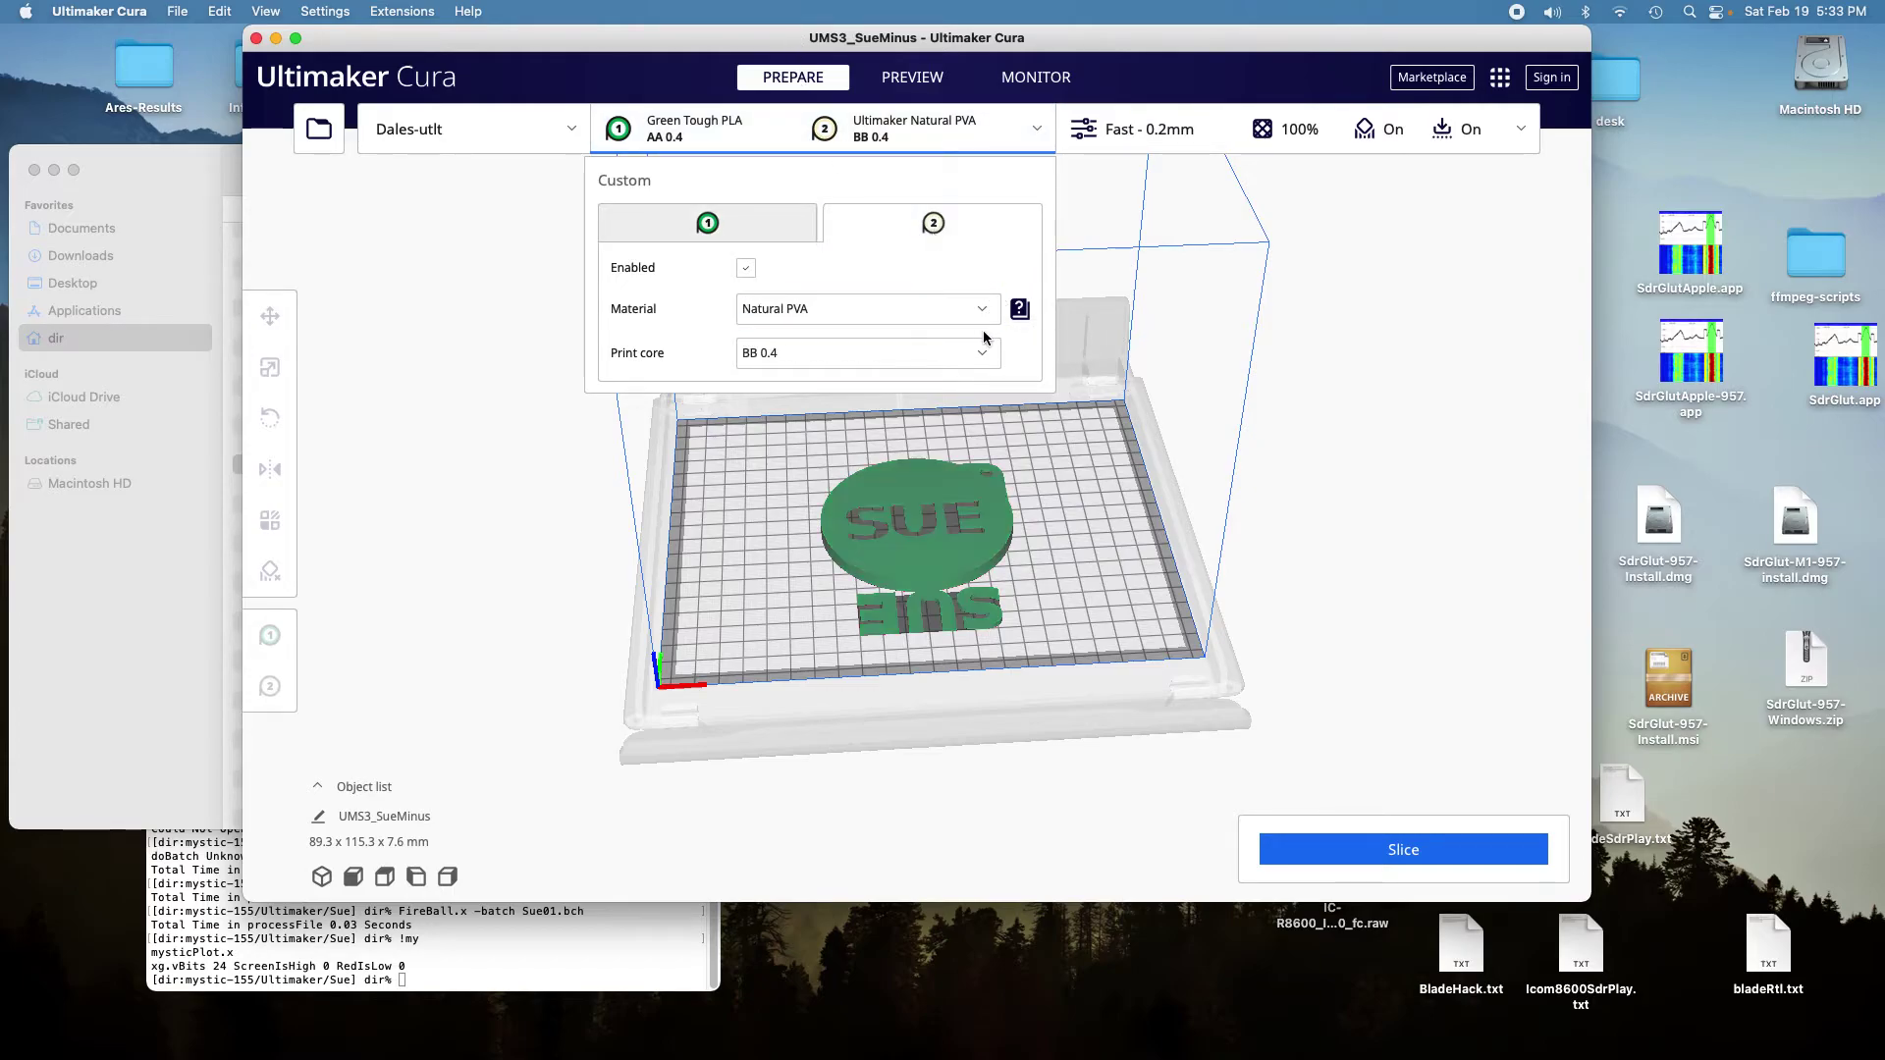
pyautogui.click(983, 313)
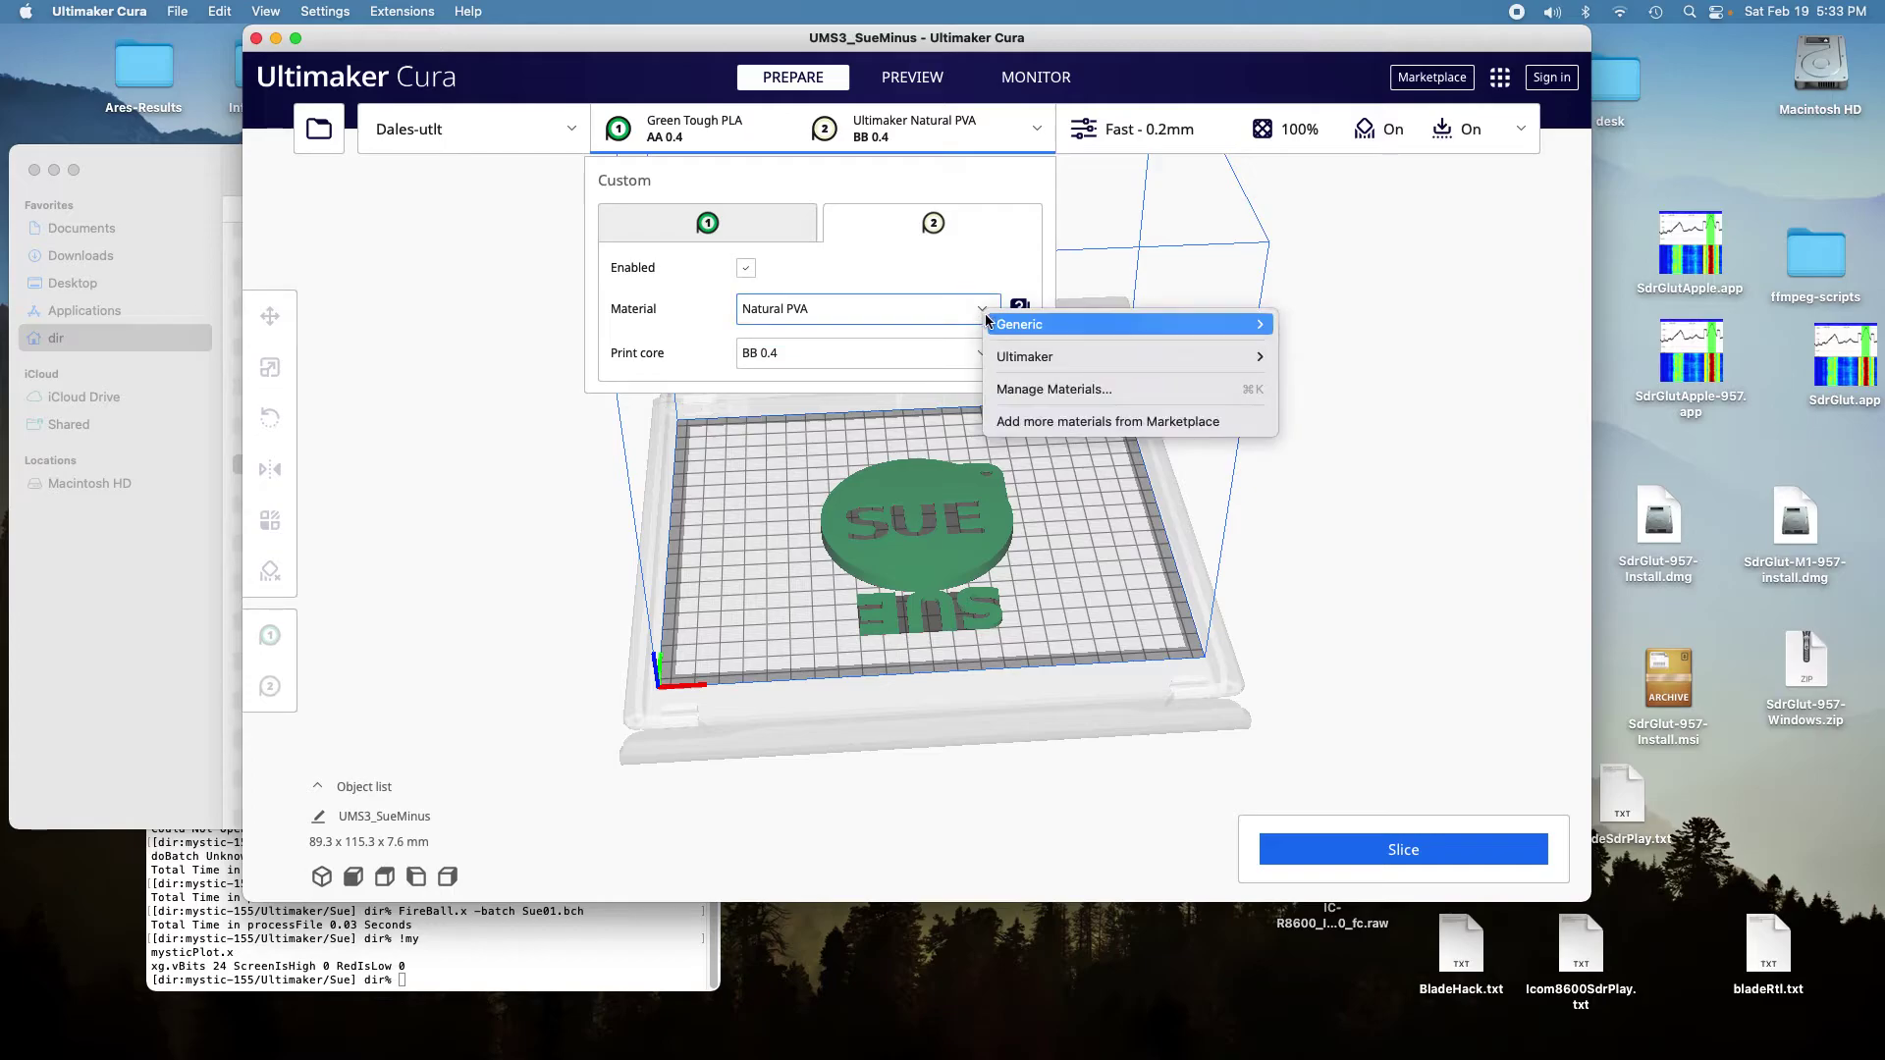
pyautogui.moveTo(1122, 358)
pyautogui.moveTo(1299, 360)
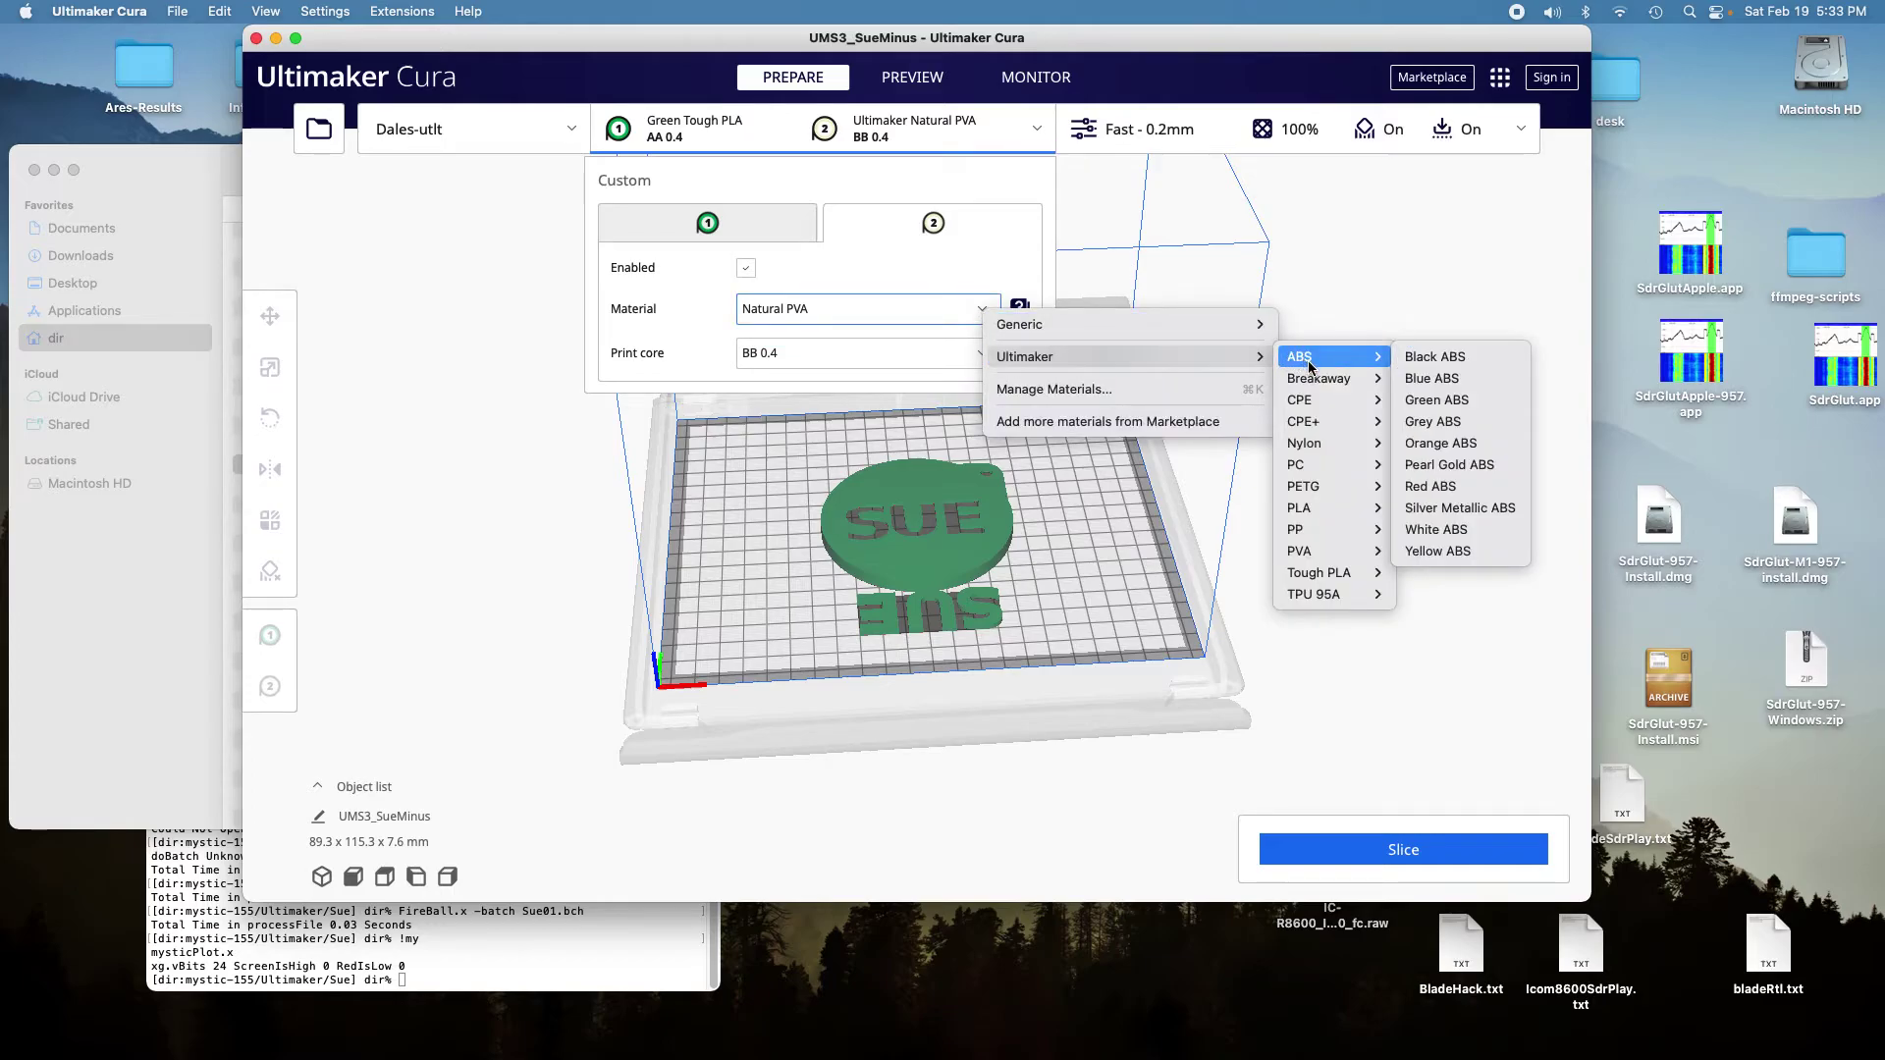
pyautogui.moveTo(1365, 512)
pyautogui.press('Escape')
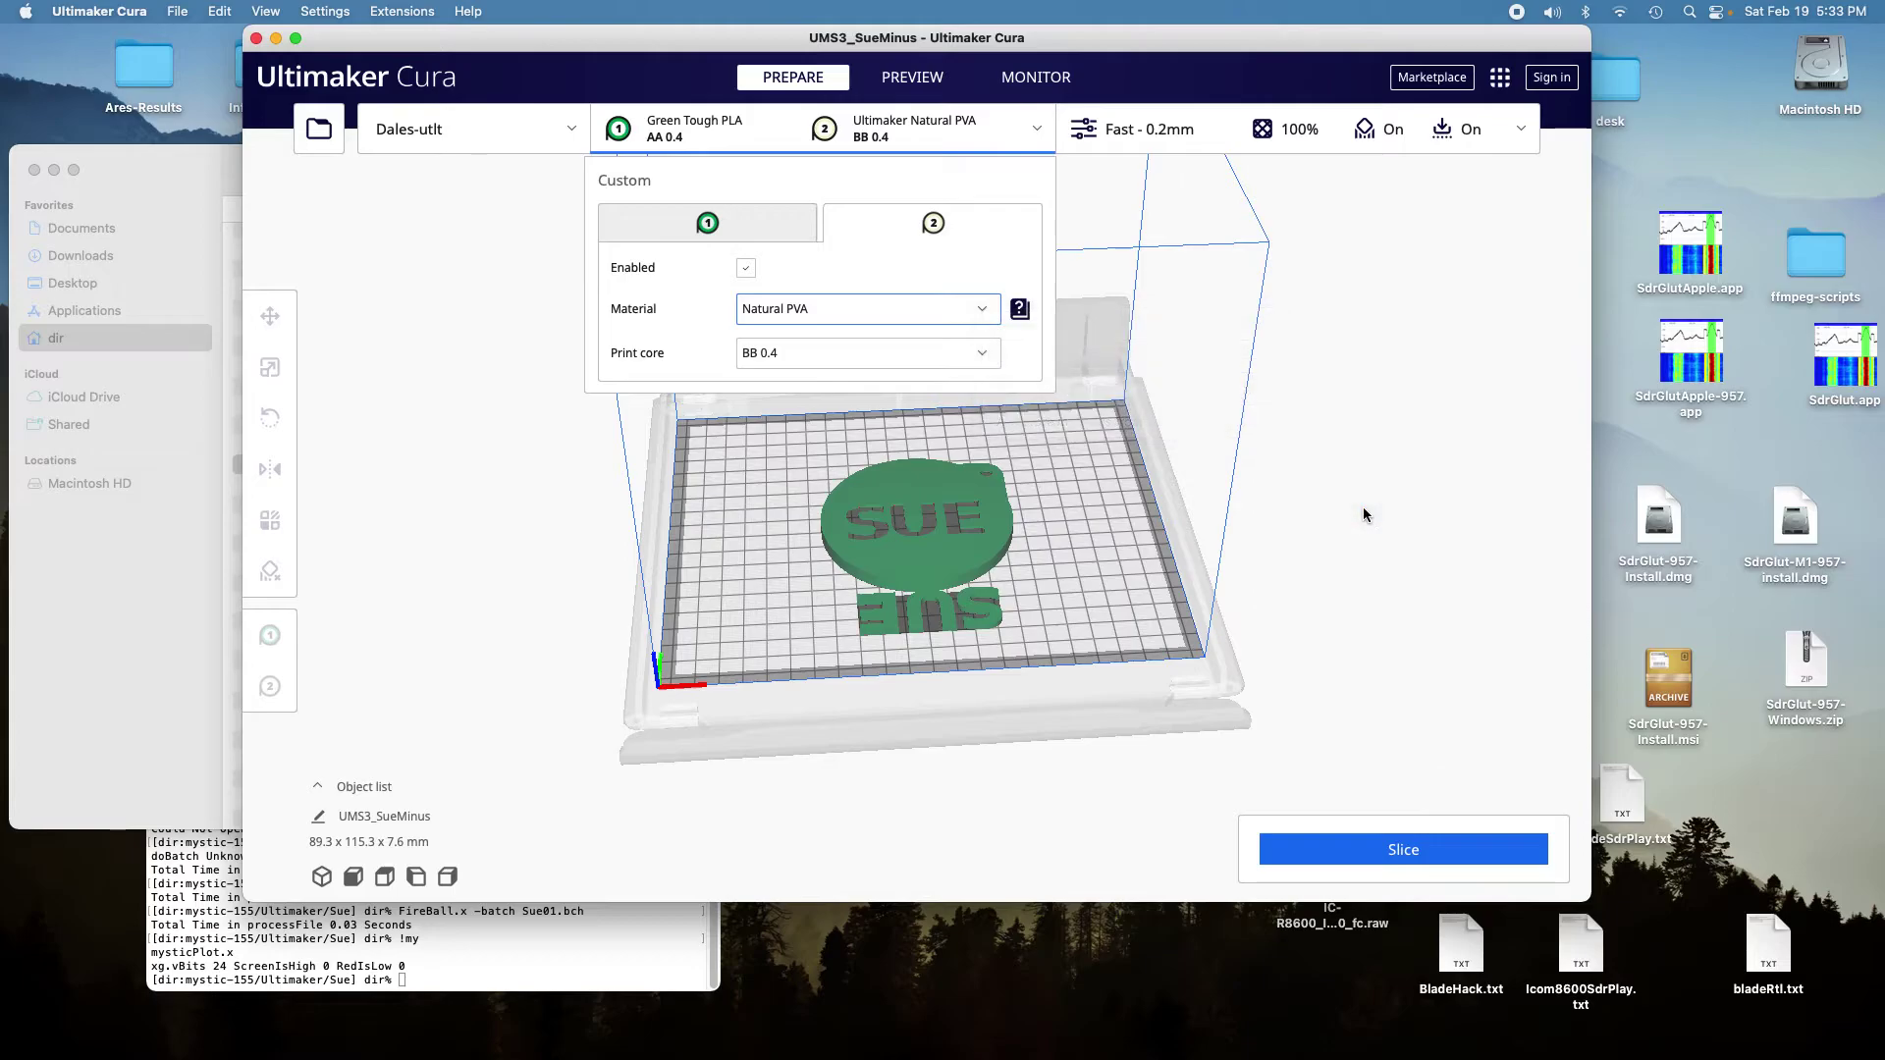
pyautogui.click(982, 310)
pyautogui.moveTo(1252, 349)
pyautogui.moveTo(1332, 503)
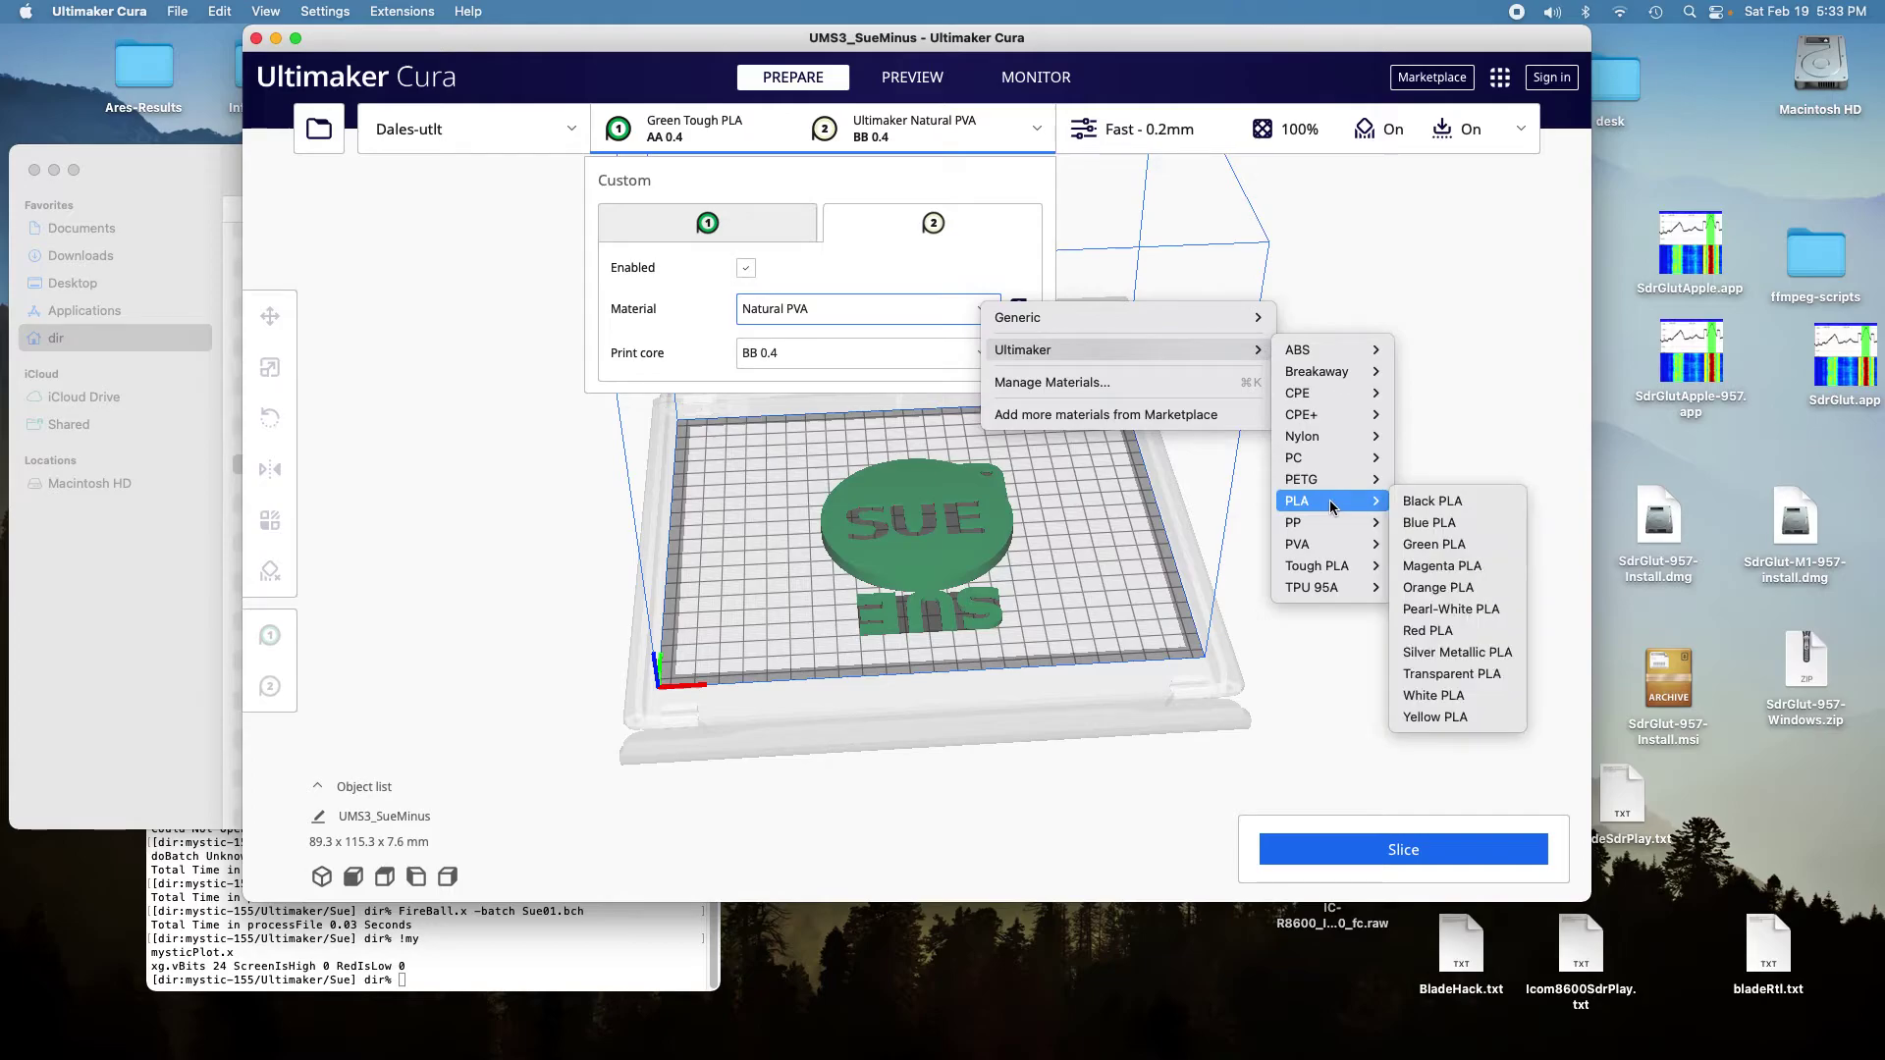
pyautogui.click(1426, 502)
# - Change the second extruder's print core to AA 0.4 and close the extruder configuration
pyautogui.click(978, 353)
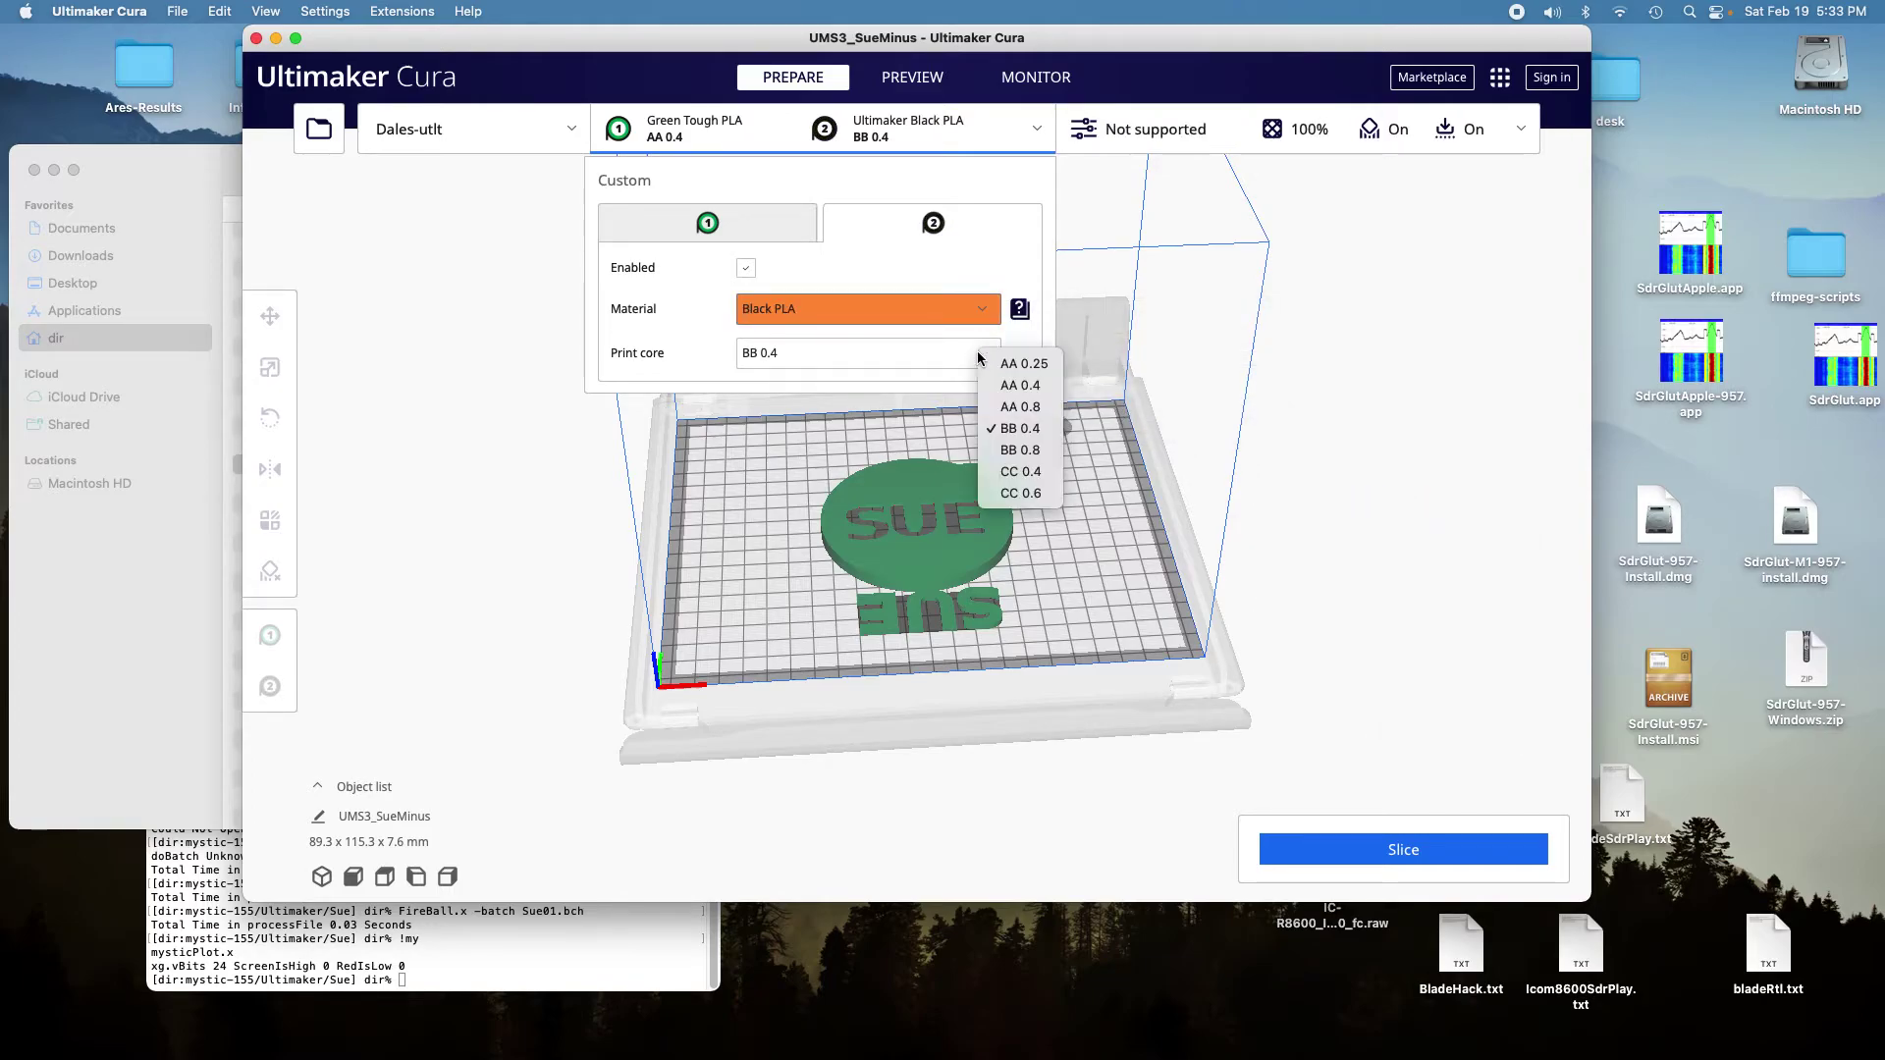
pyautogui.click(1022, 386)
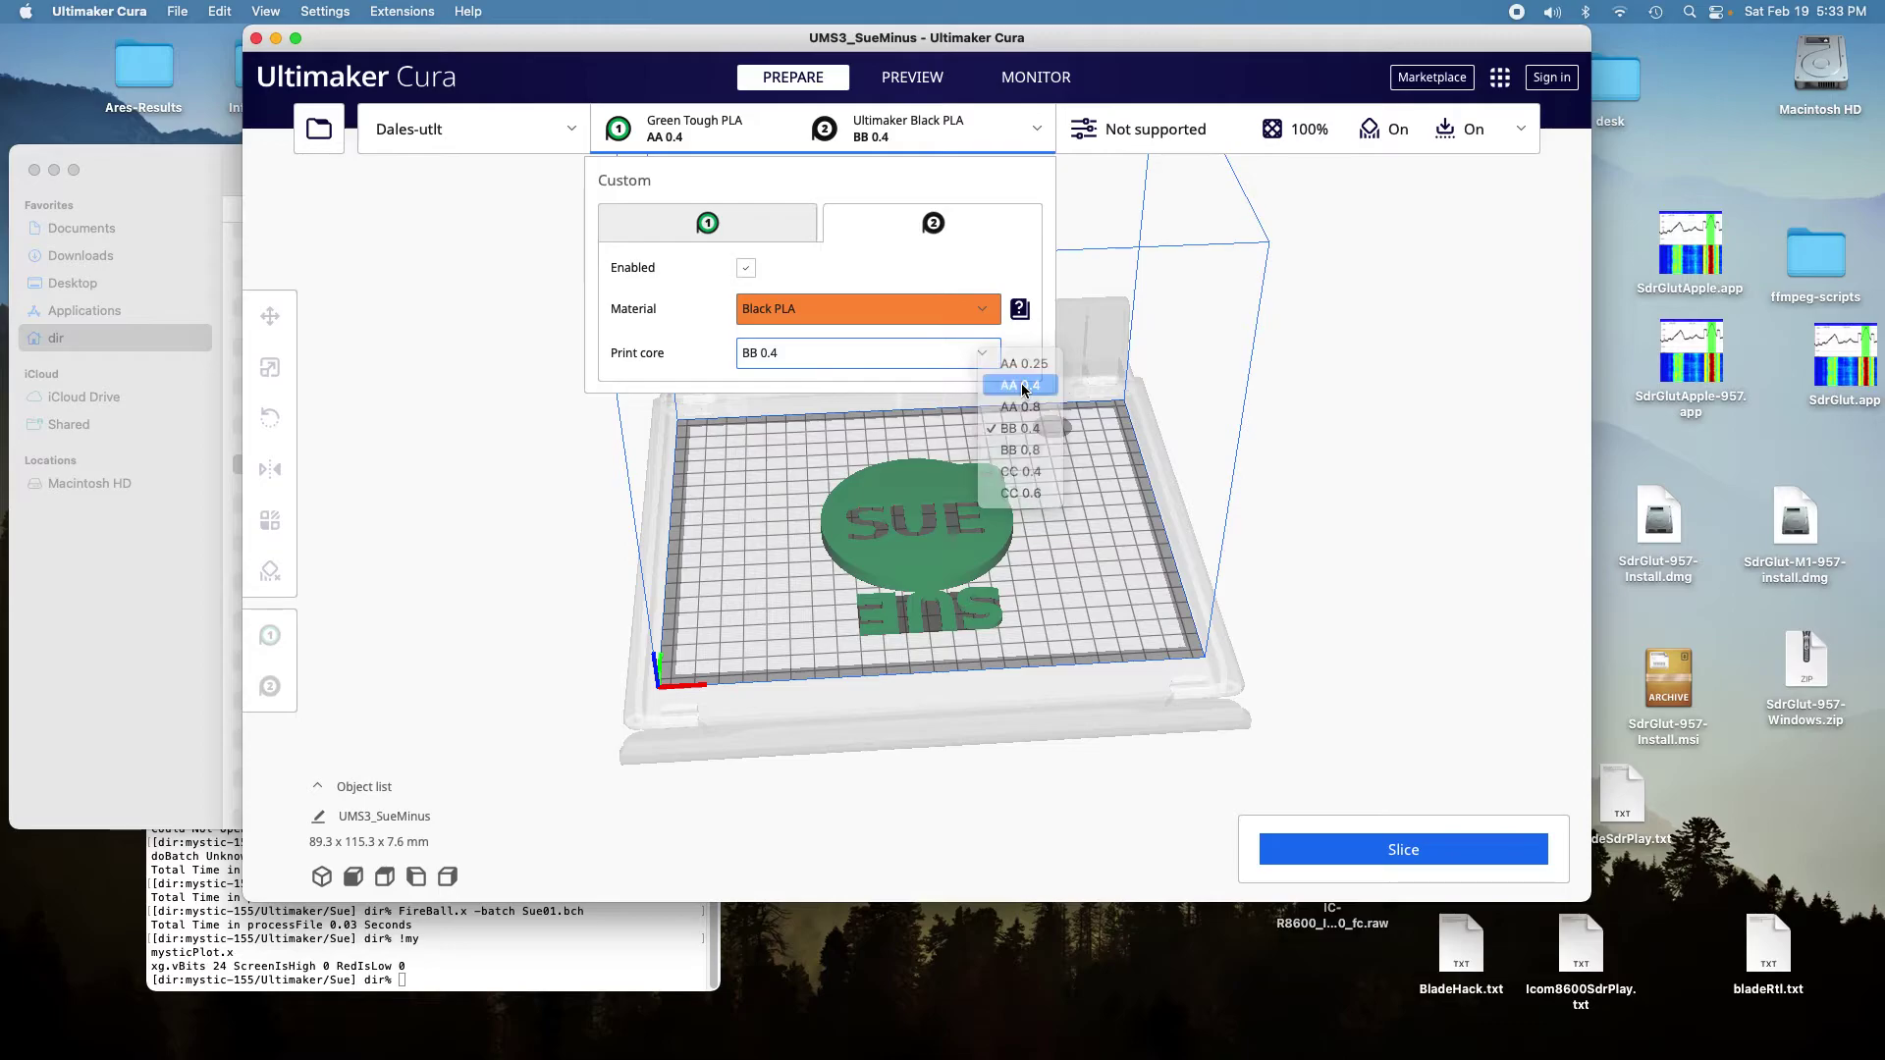
pyautogui.click(450, 193)
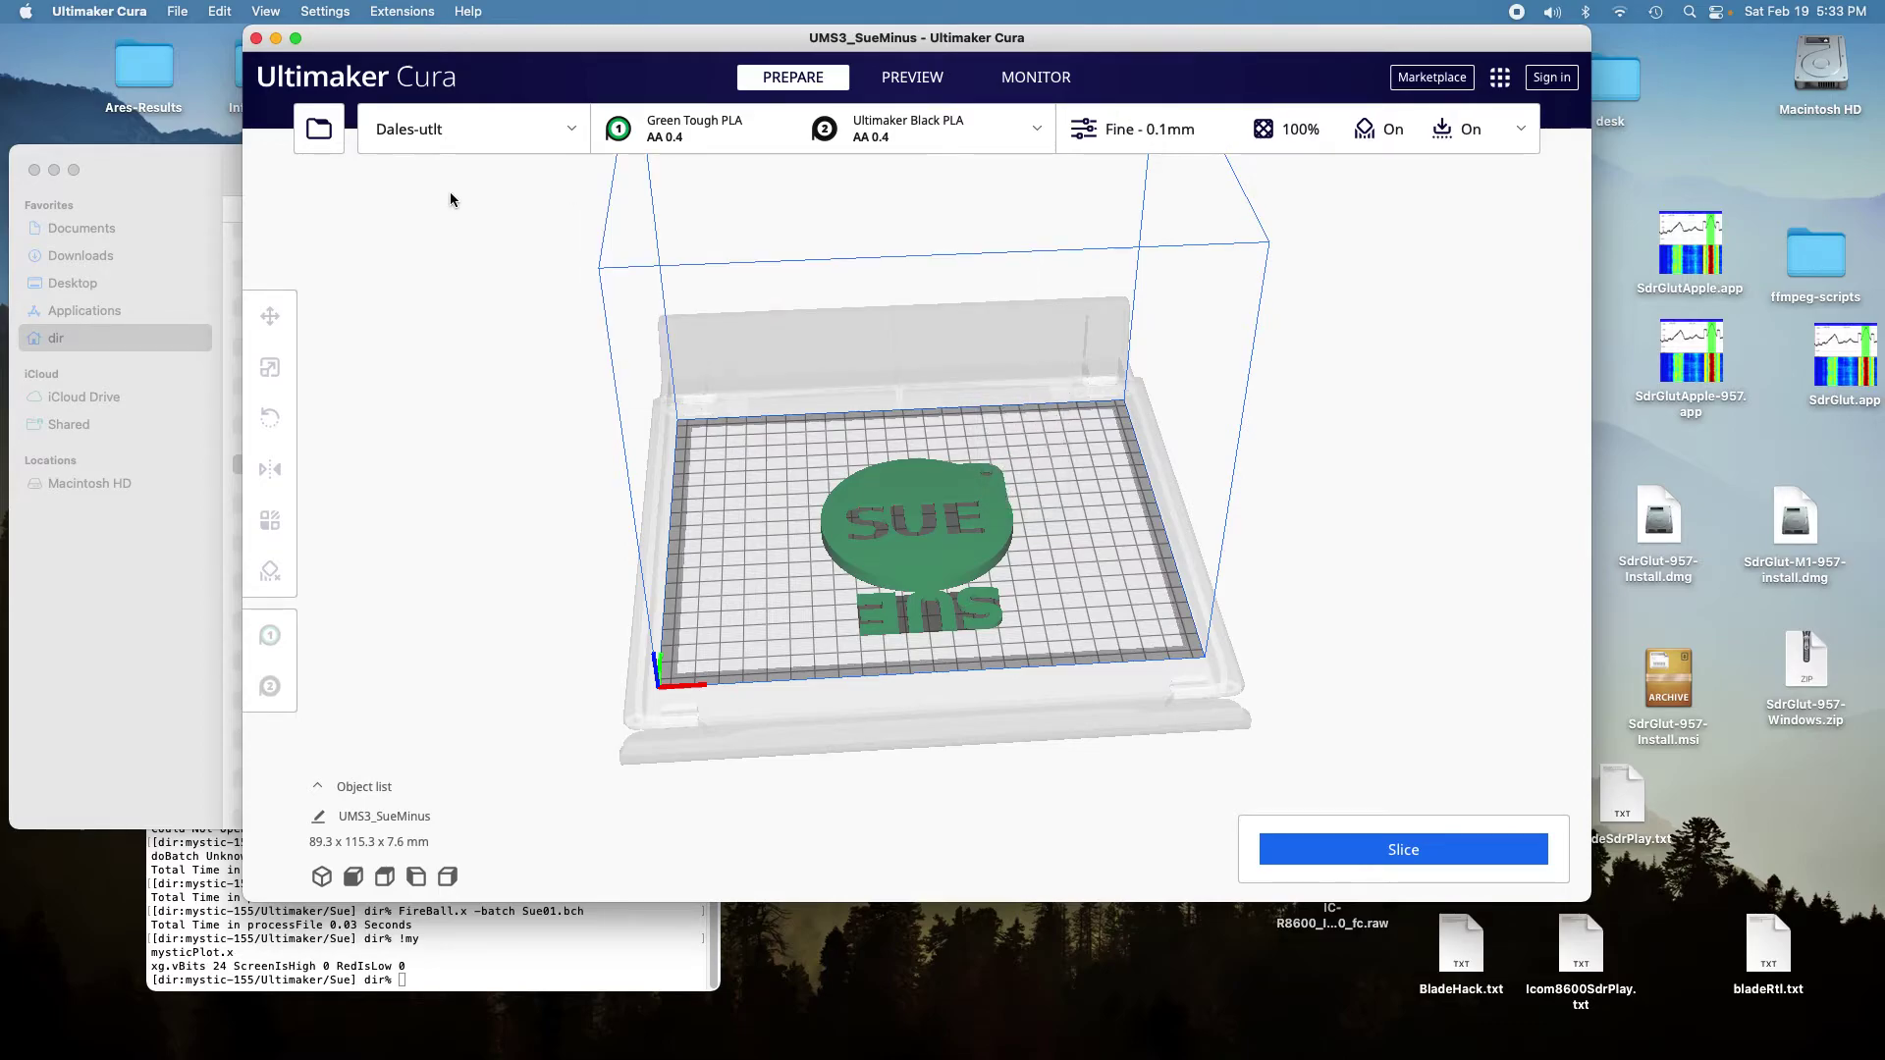
# - Assign the separate letters model in front of the round tag to Extruder 2
pyautogui.click(883, 565)
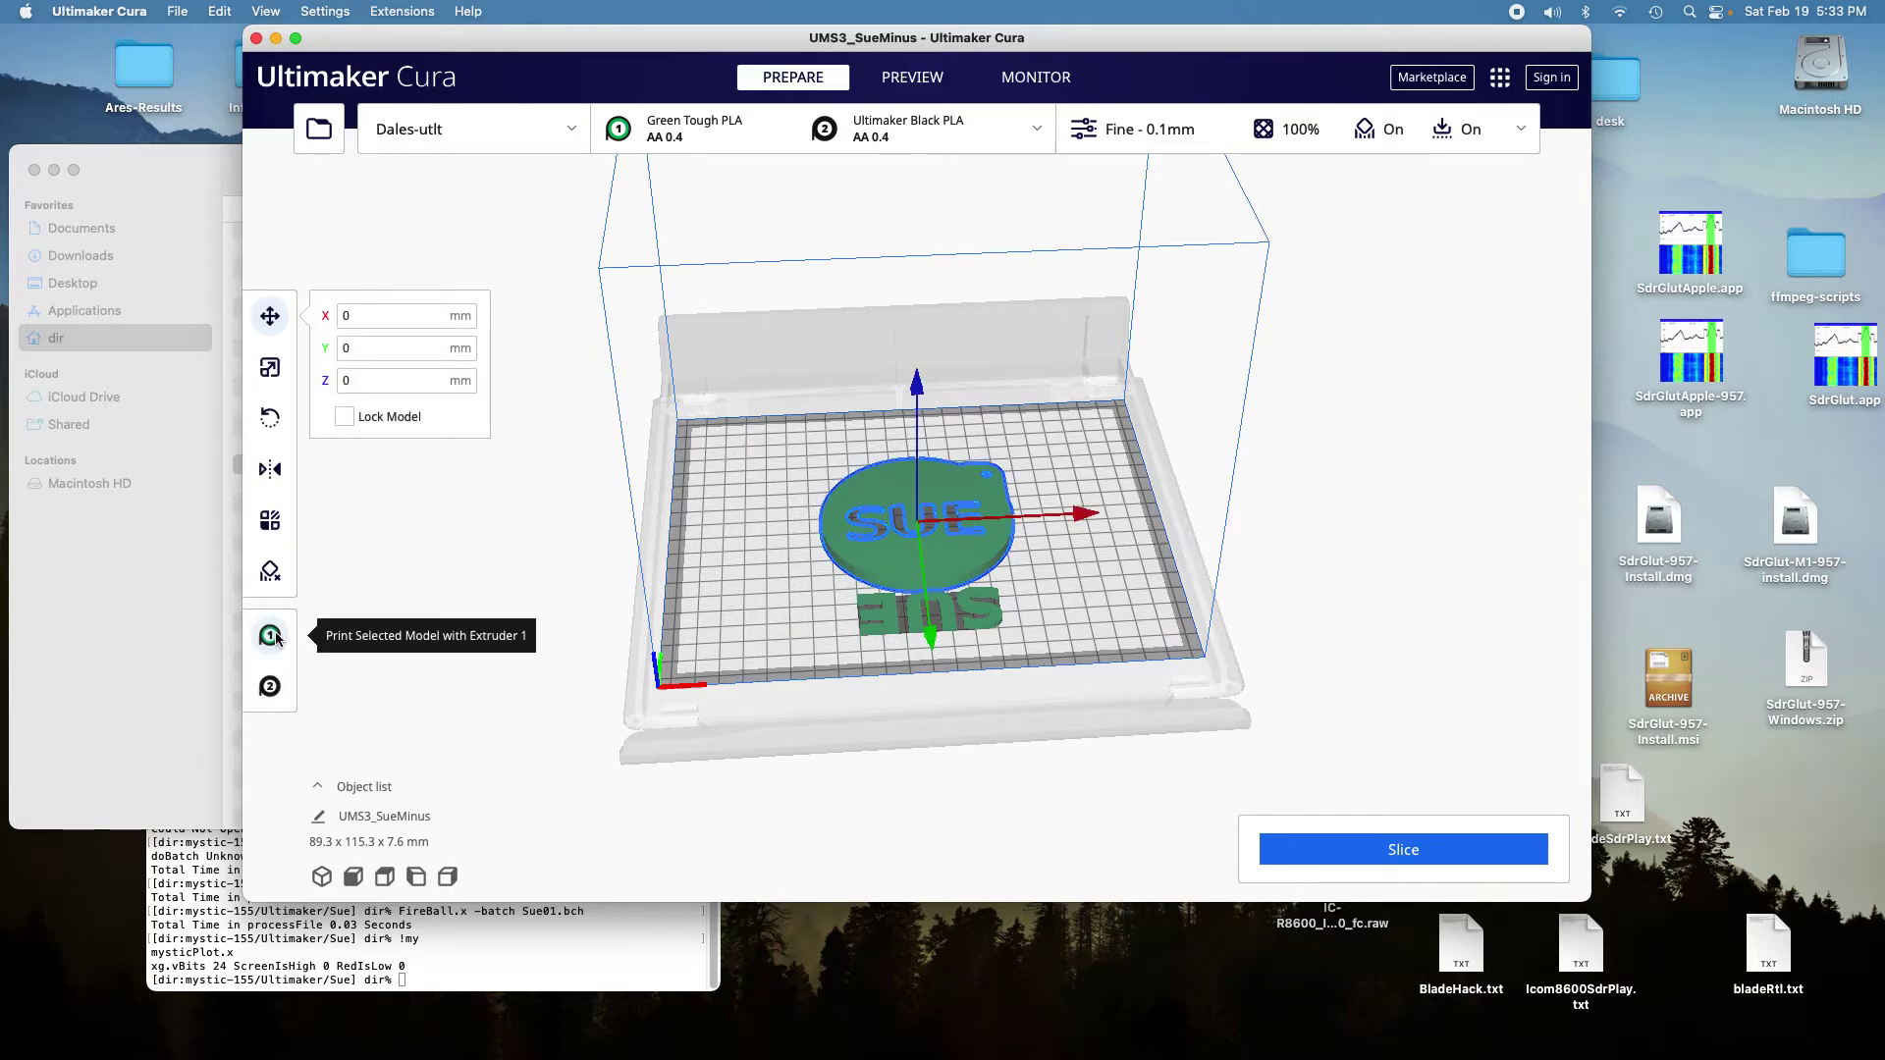
pyautogui.click(882, 625)
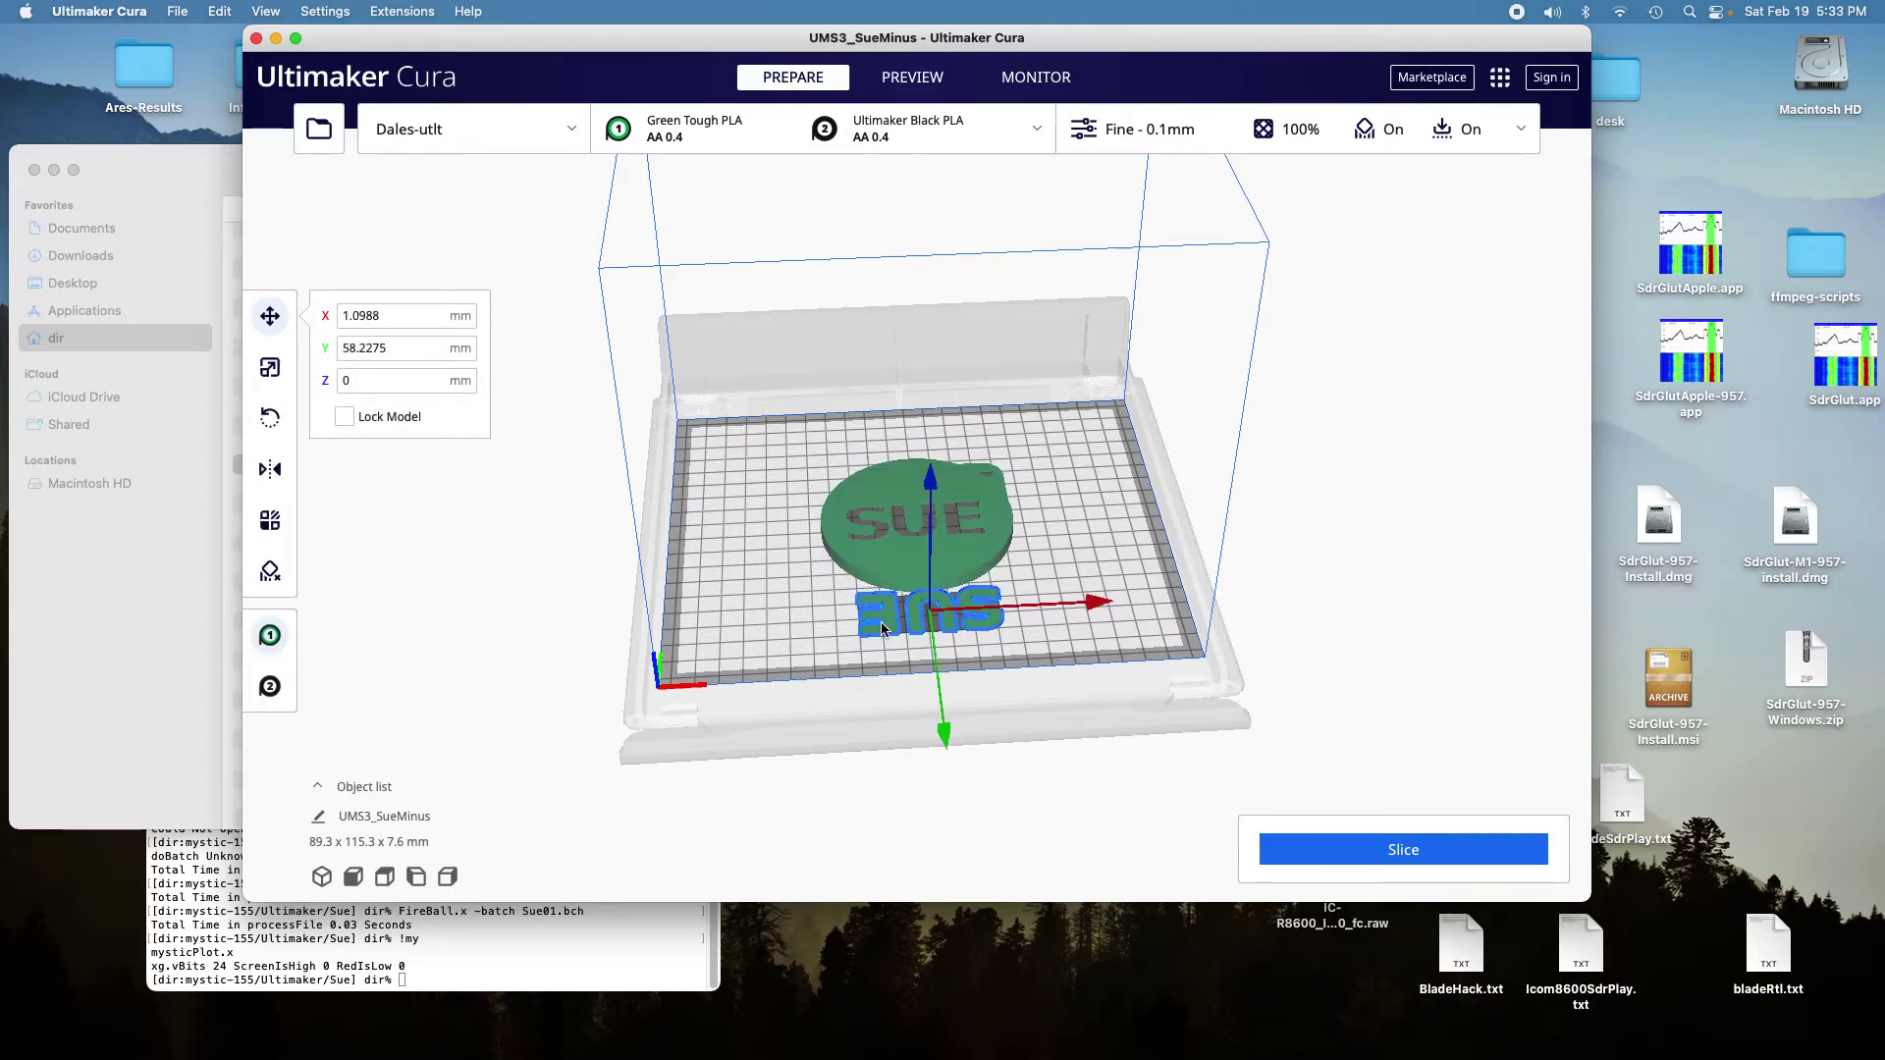
pyautogui.click(271, 688)
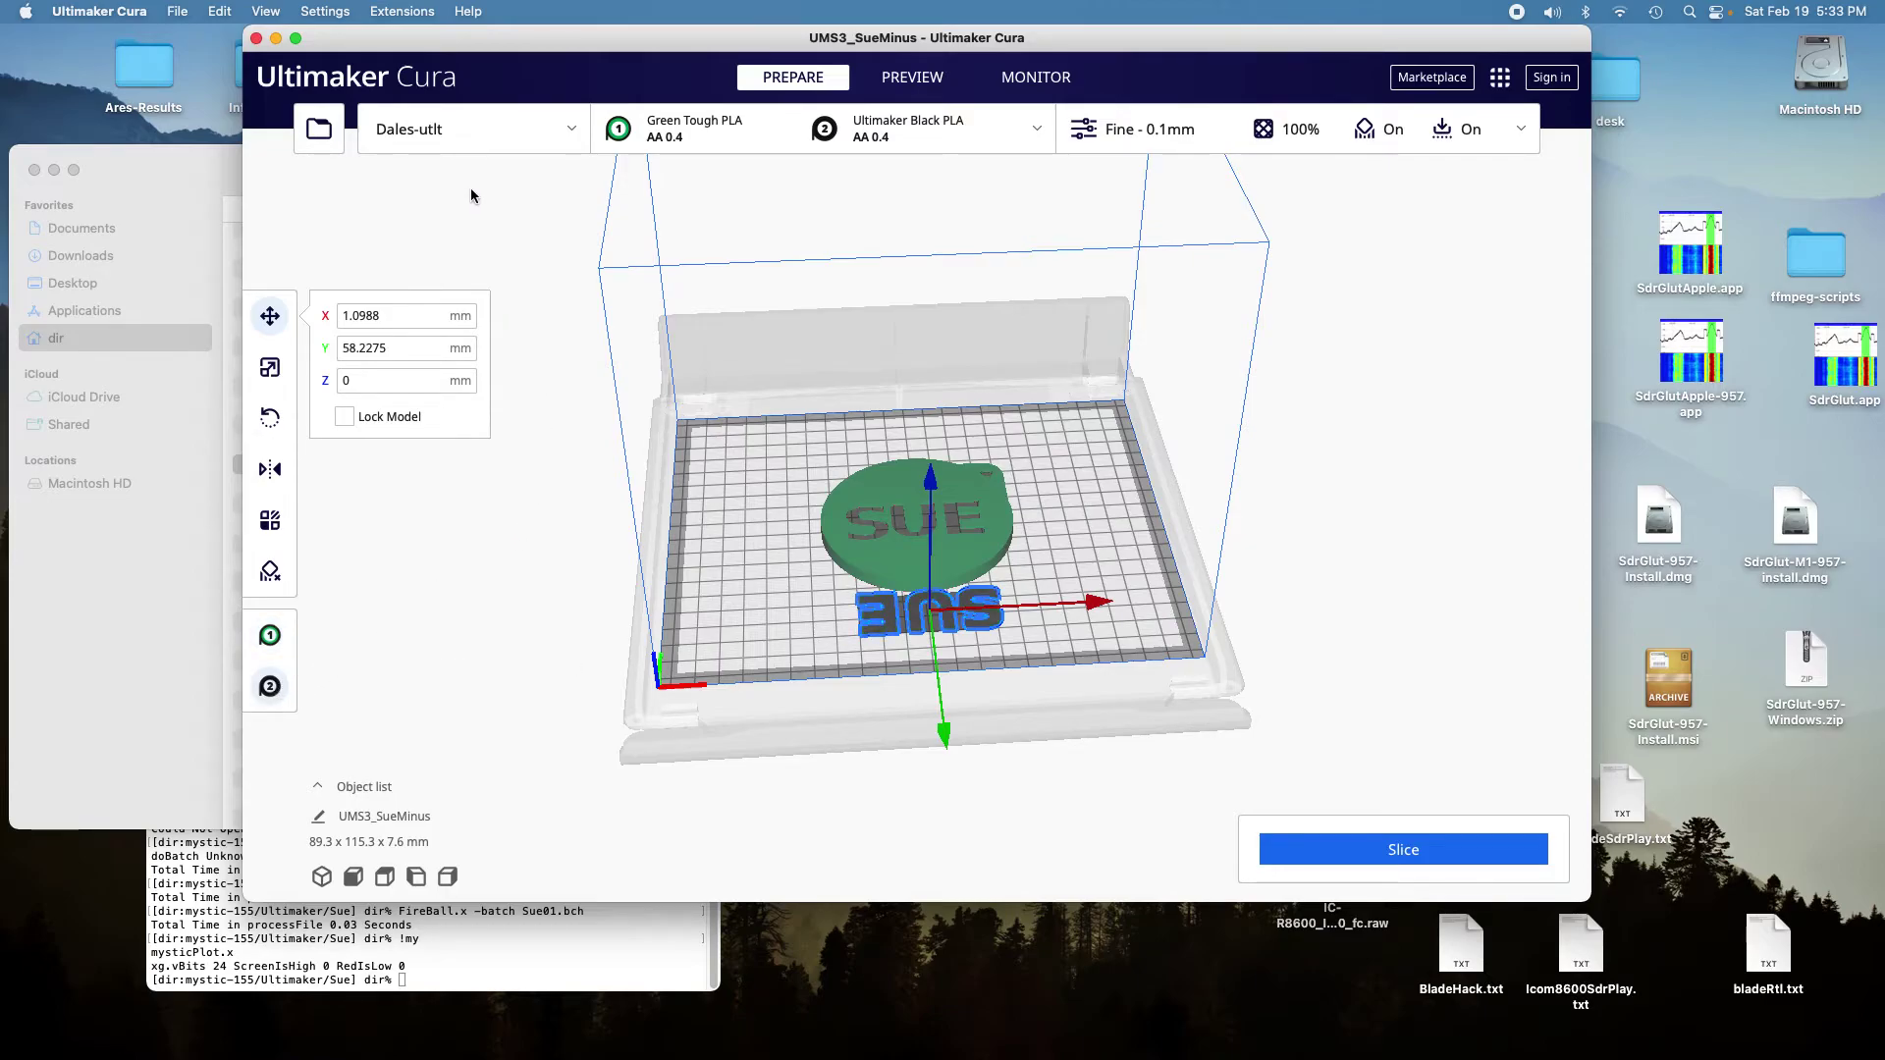
# - Select both the round tag and the letters and merge the two models into one aligned object
pyautogui.click(220, 11)
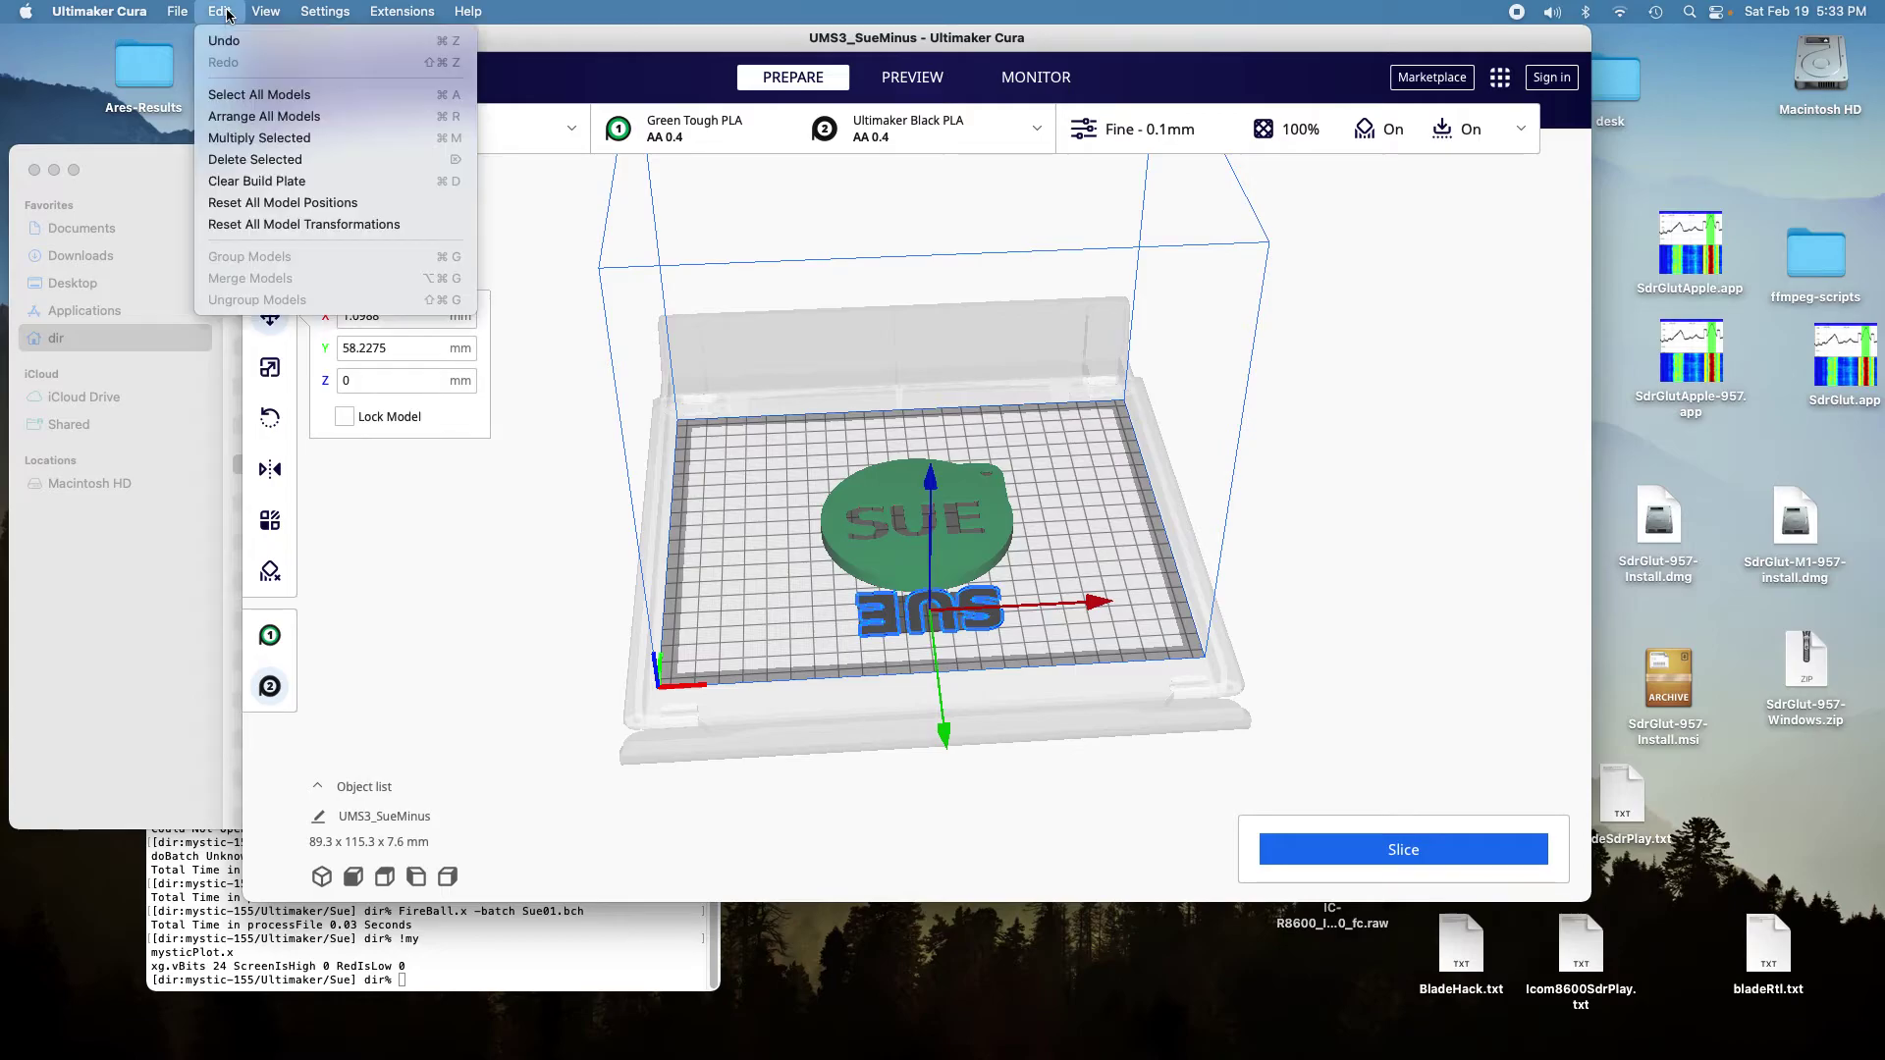
pyautogui.click(967, 552)
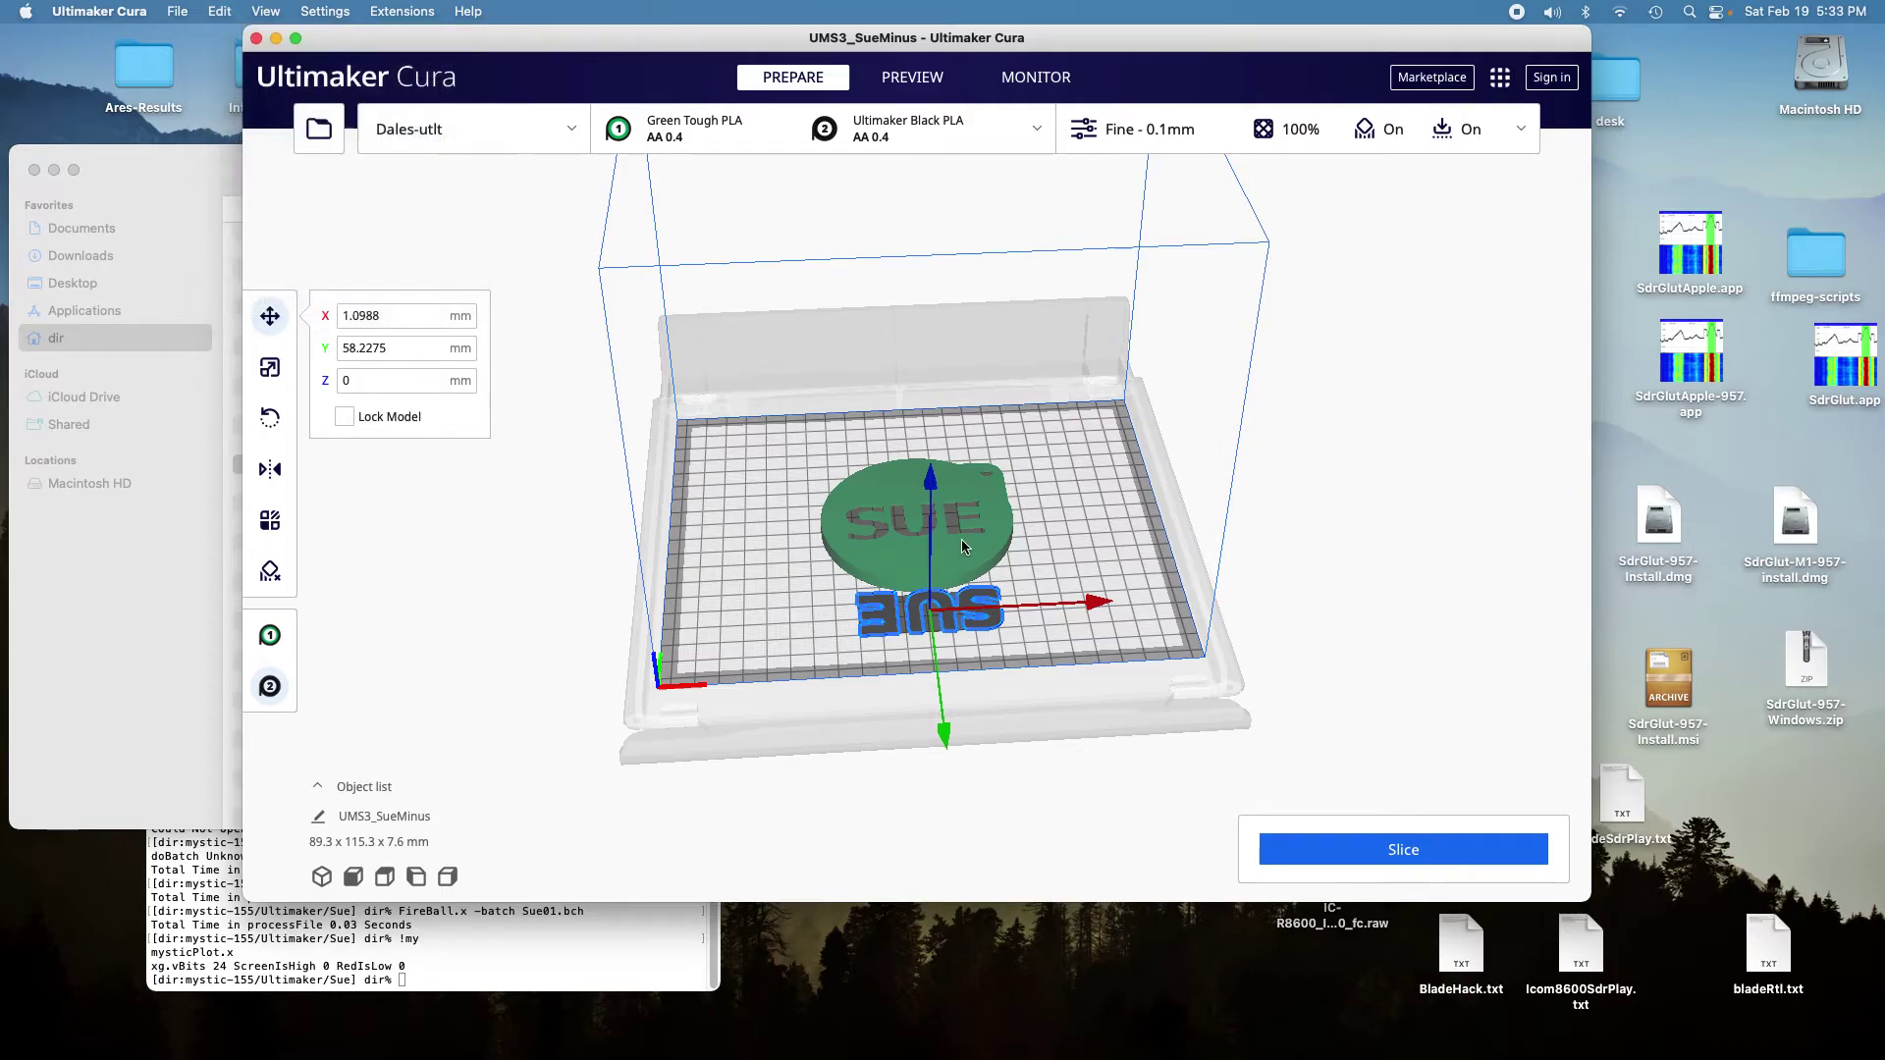
pyautogui.click(962, 547)
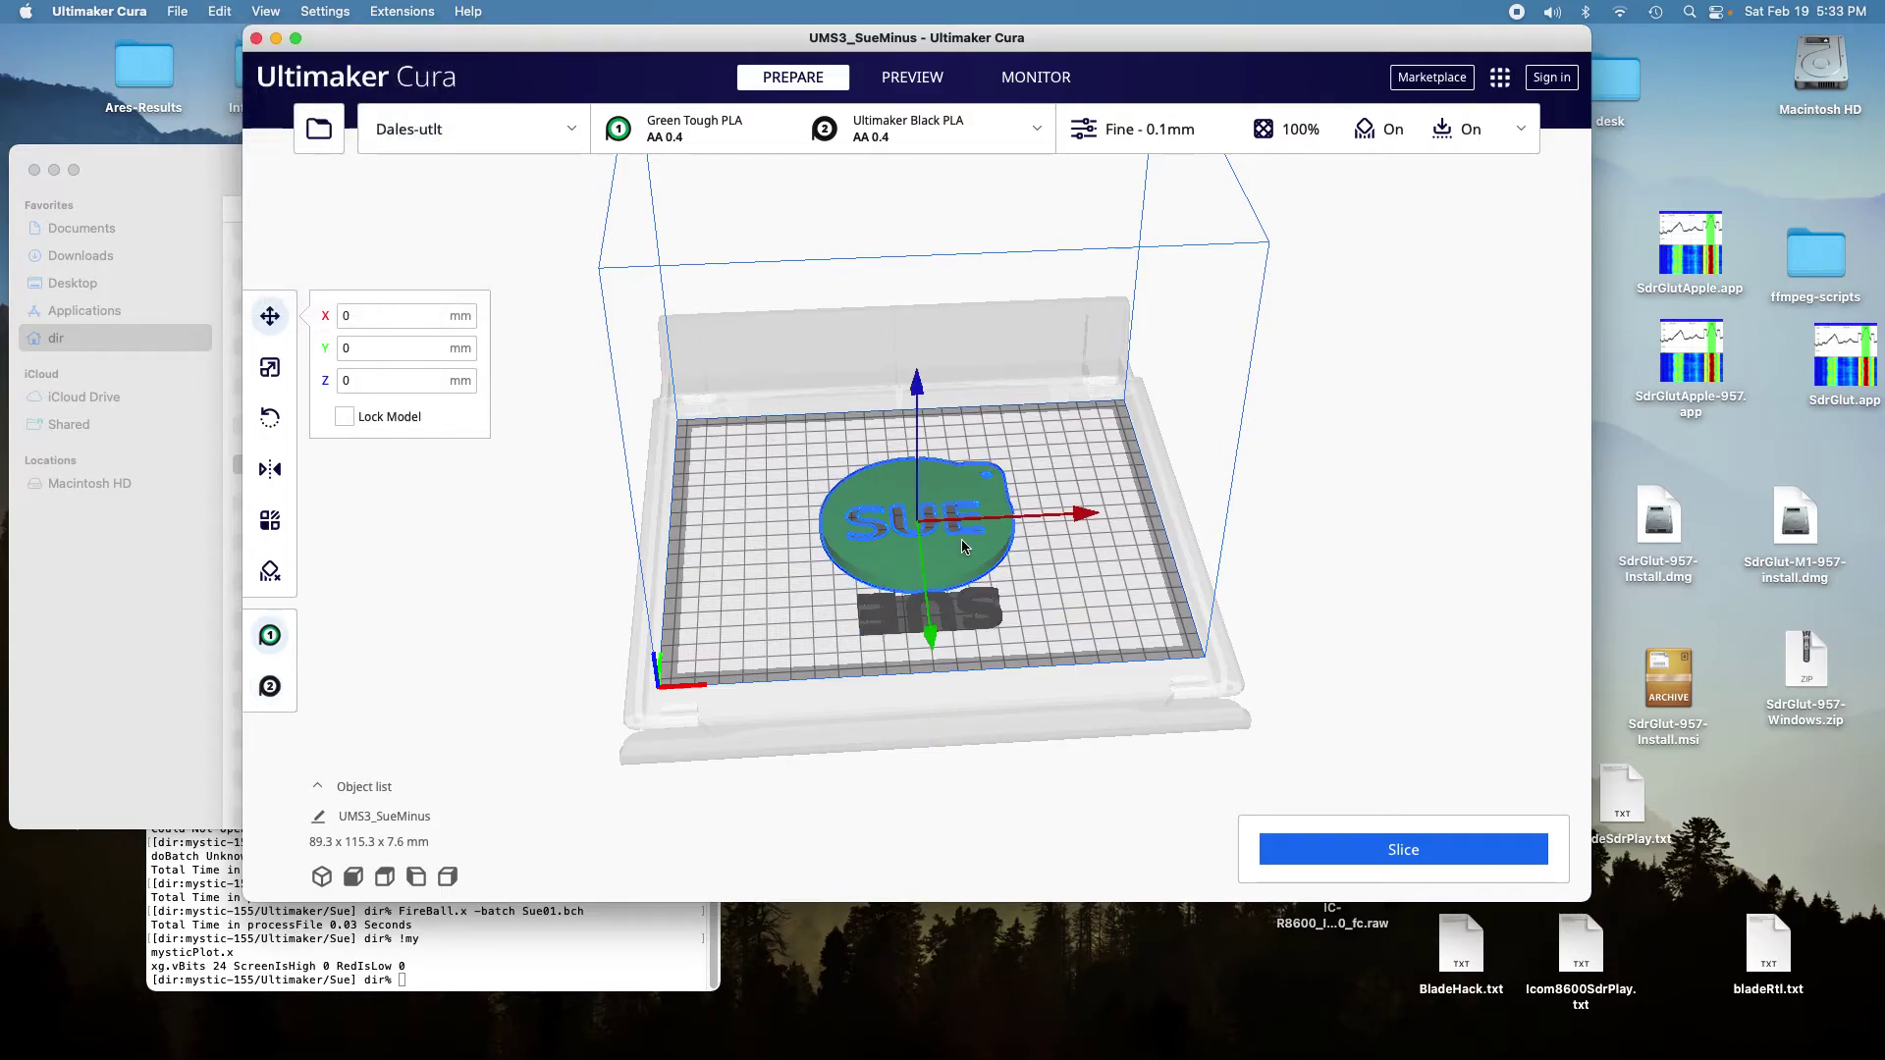
pyautogui.keyDown('shift'); pyautogui.click(969, 607); pyautogui.keyUp('shift')
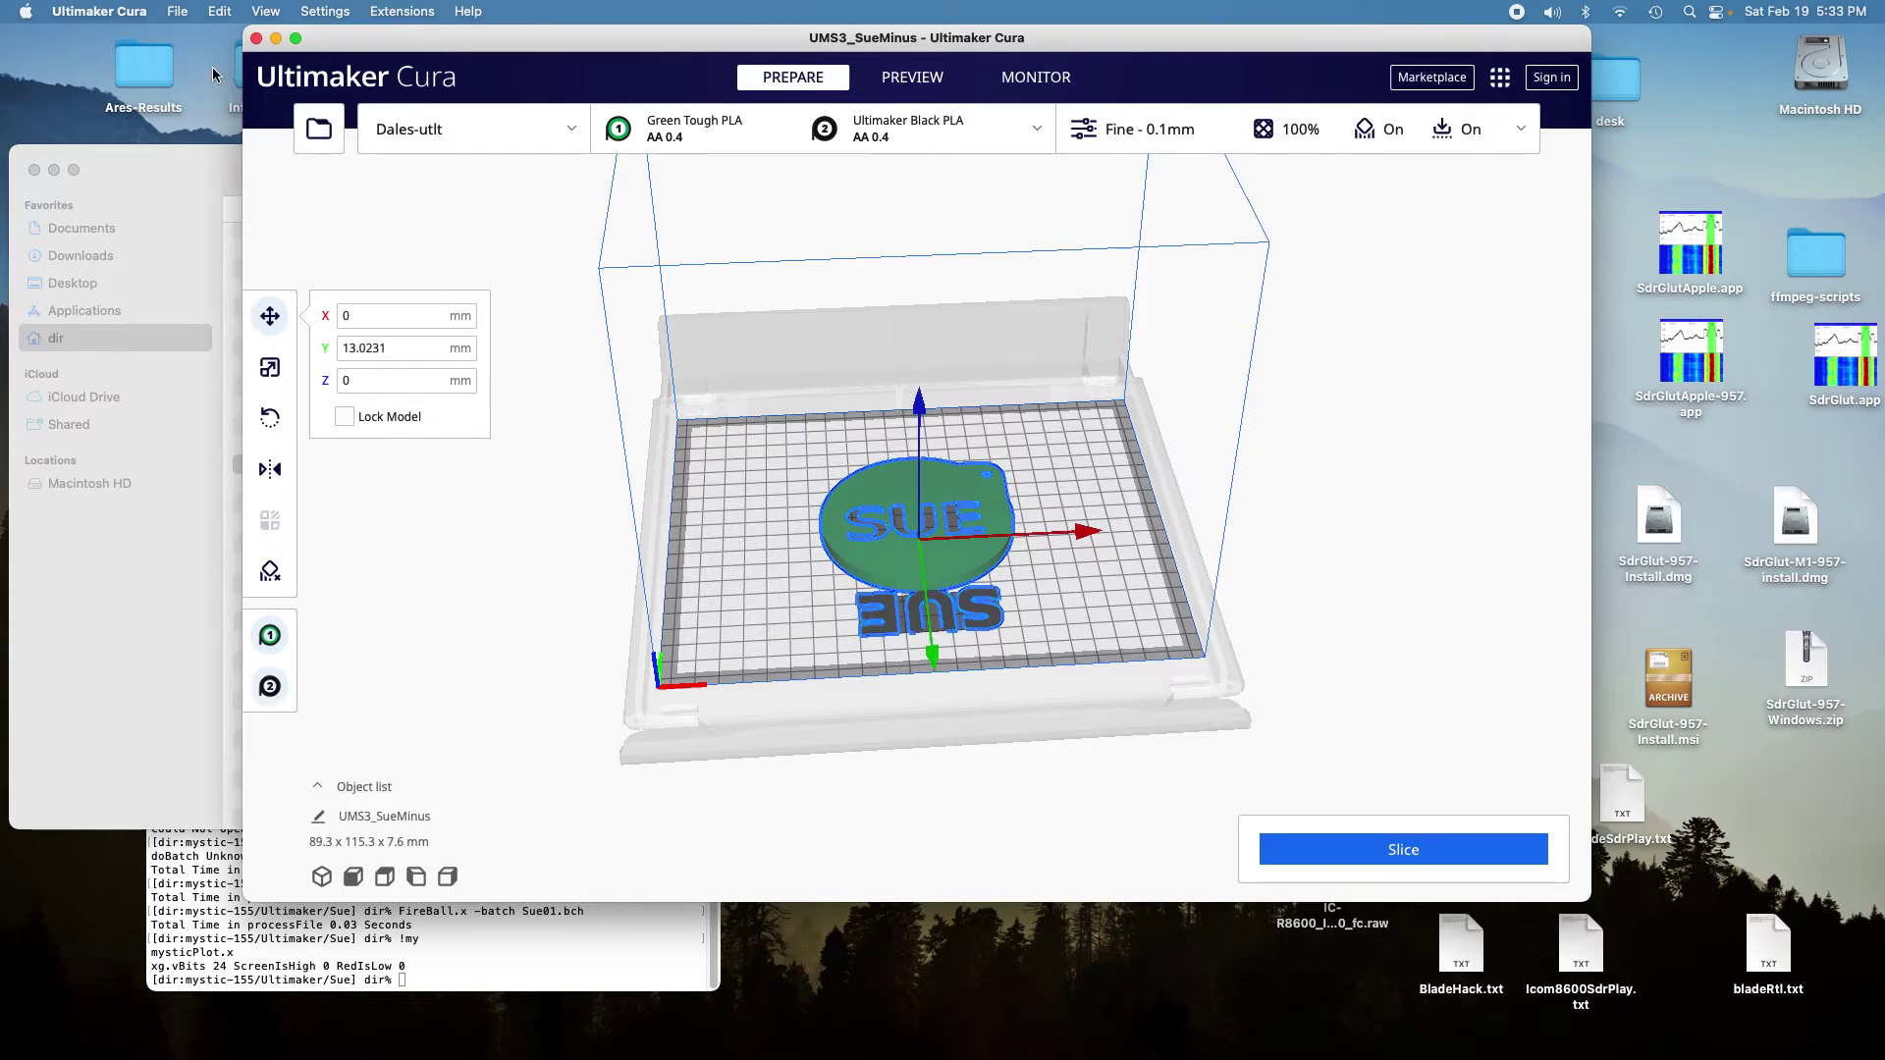
pyautogui.click(175, 14)
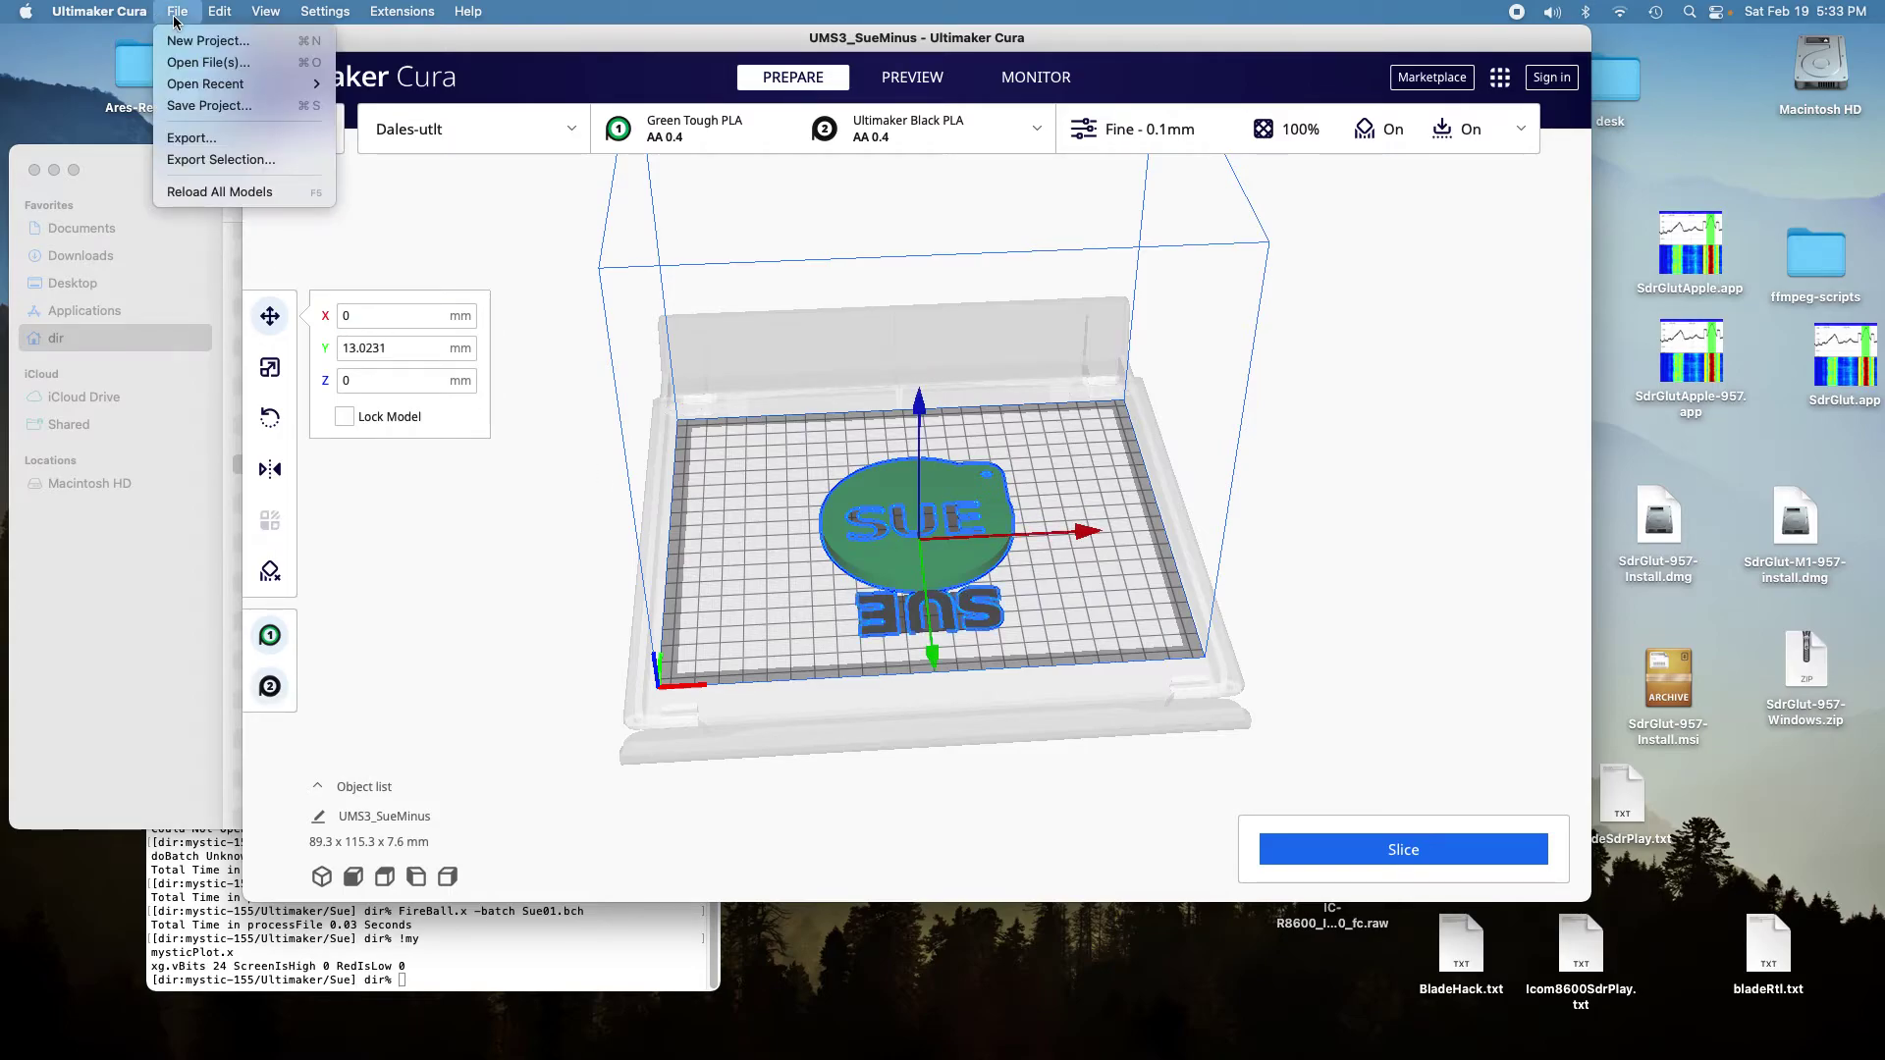
pyautogui.moveTo(218, 12)
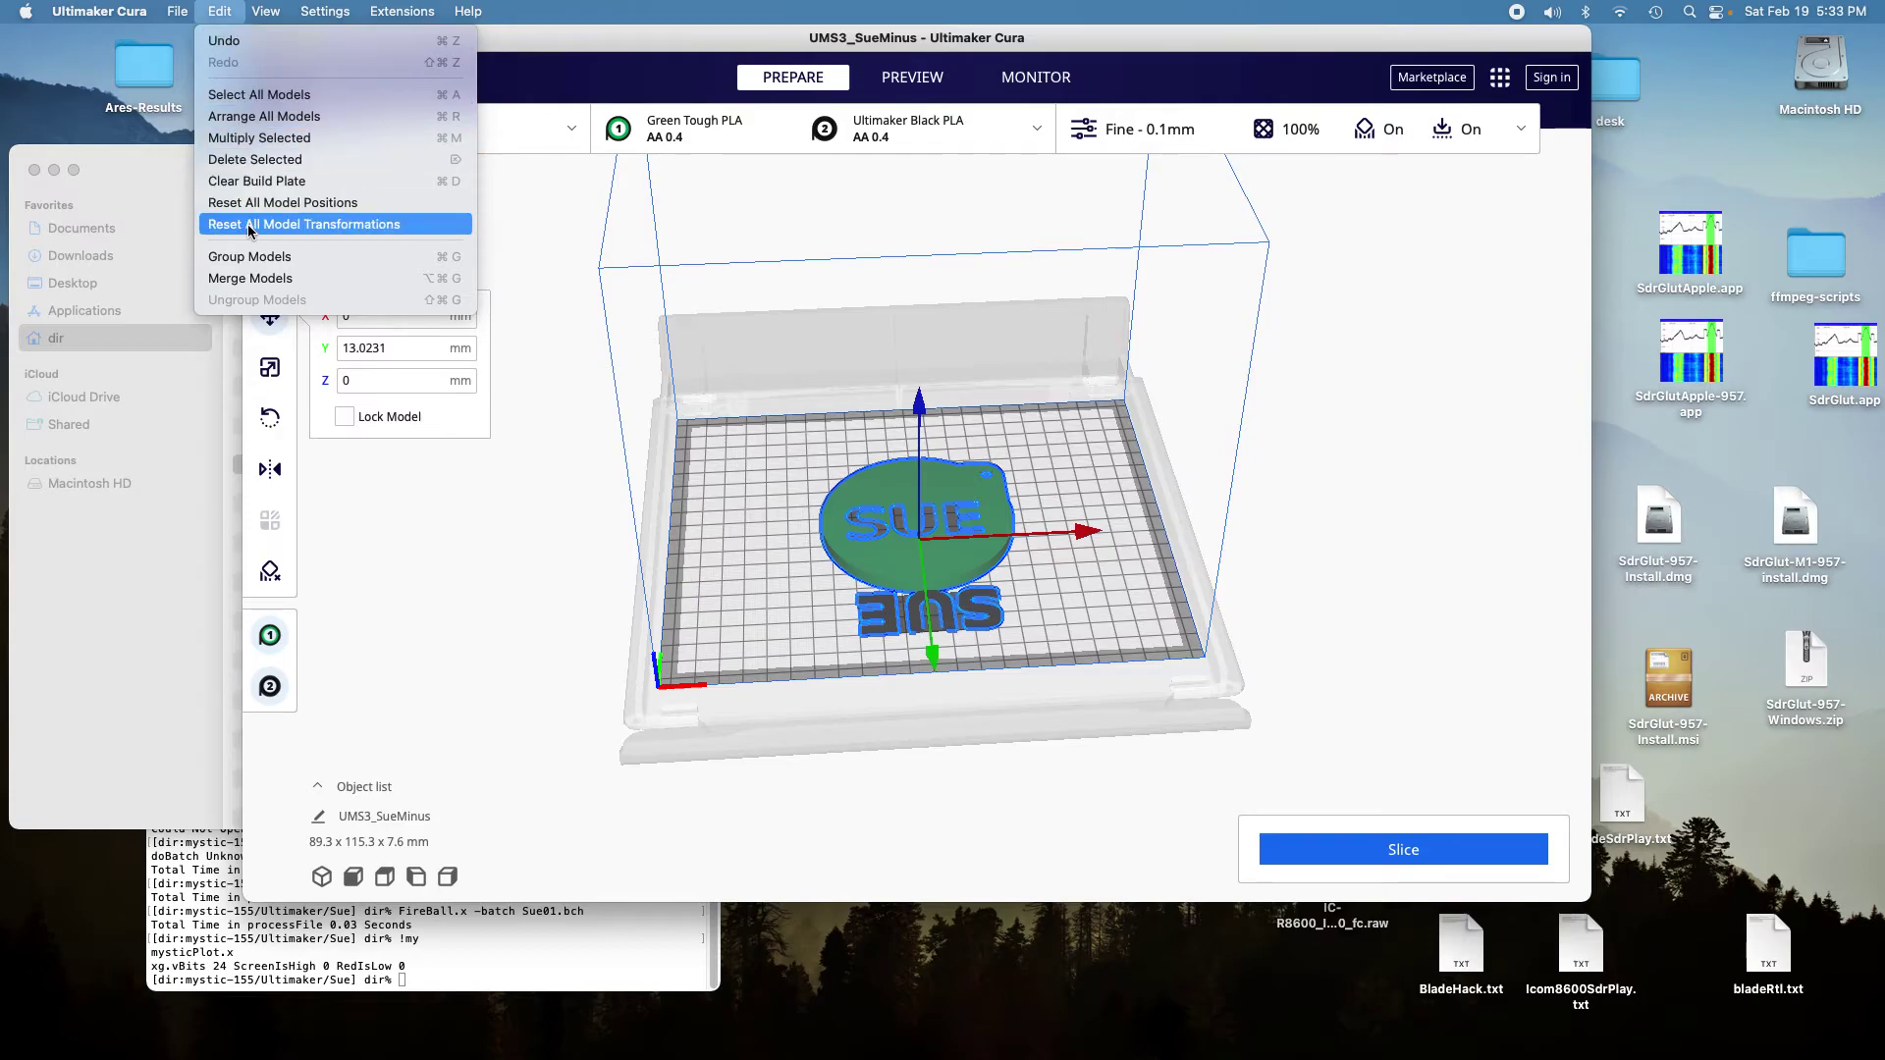
pyautogui.click(258, 279)
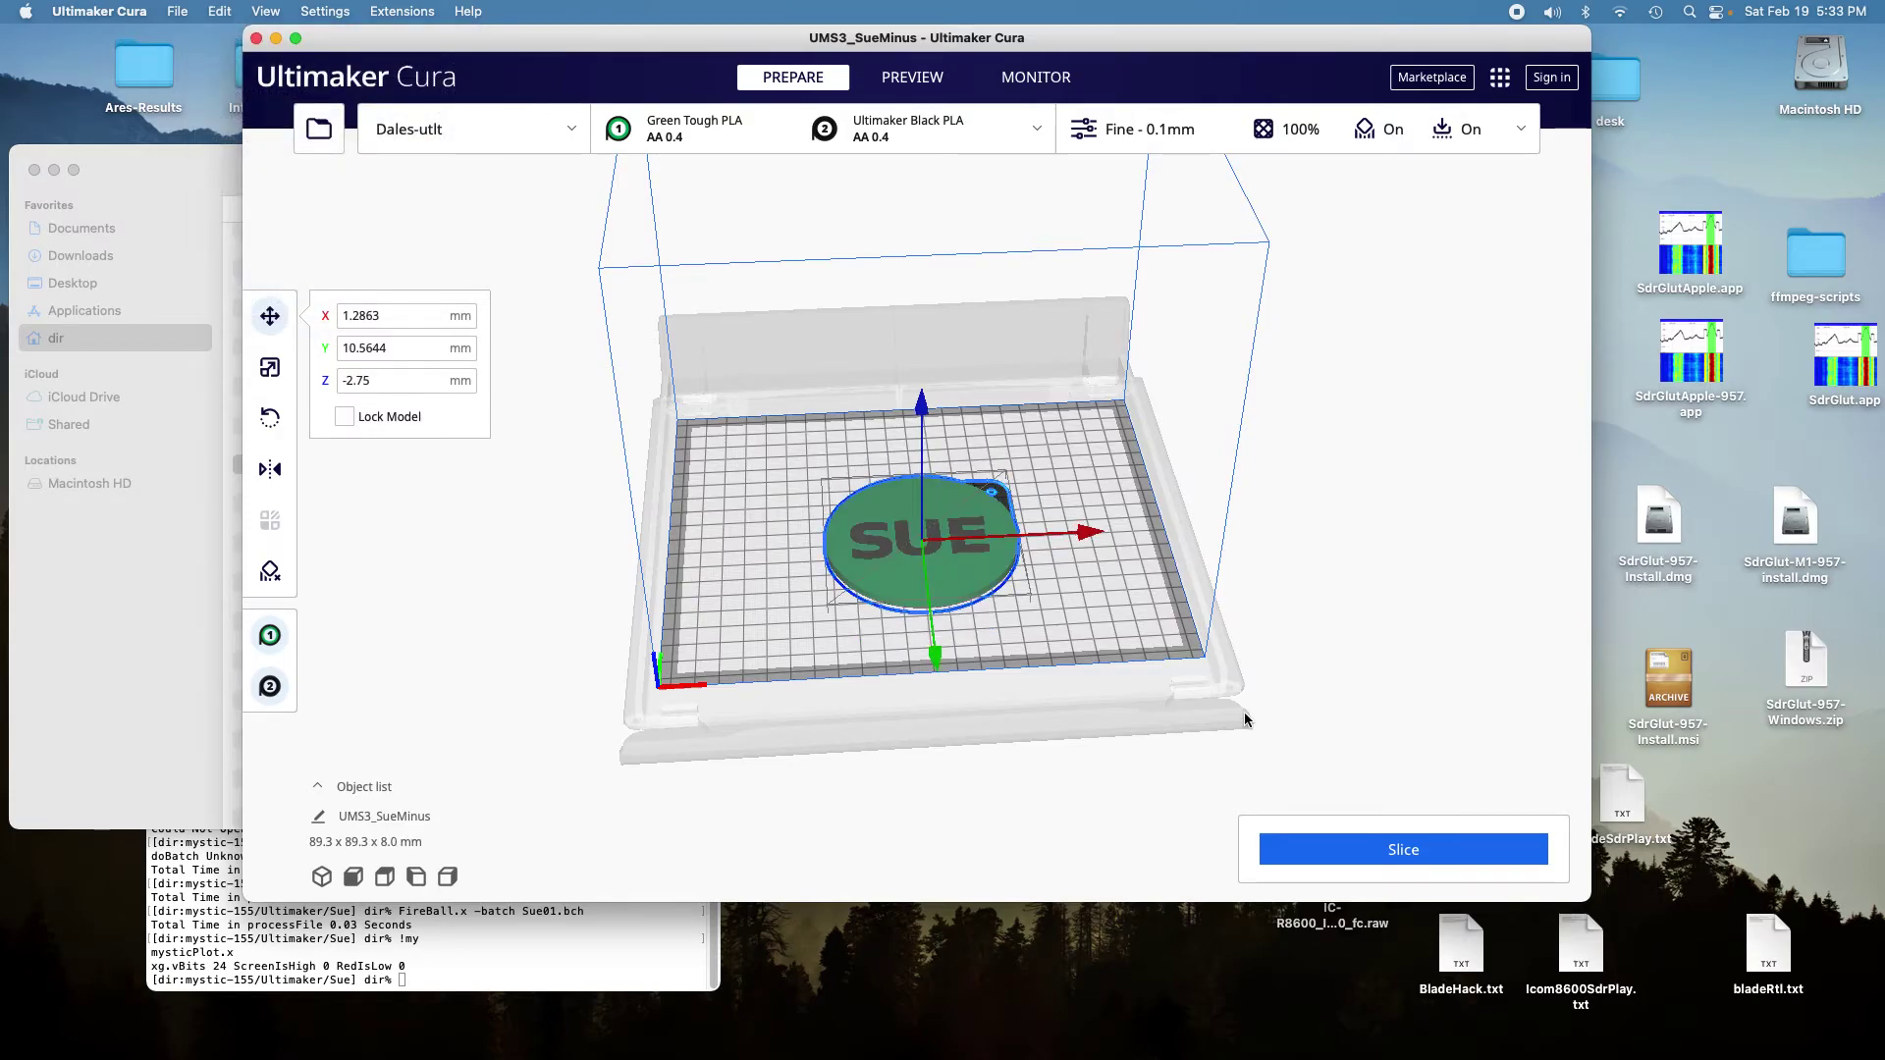
# - Lay the merged tag flat on the build plate, deselect it and check its seating from a low angle
pyautogui.moveTo(1245, 711); pyautogui.dragTo(1222, 660, button='right')
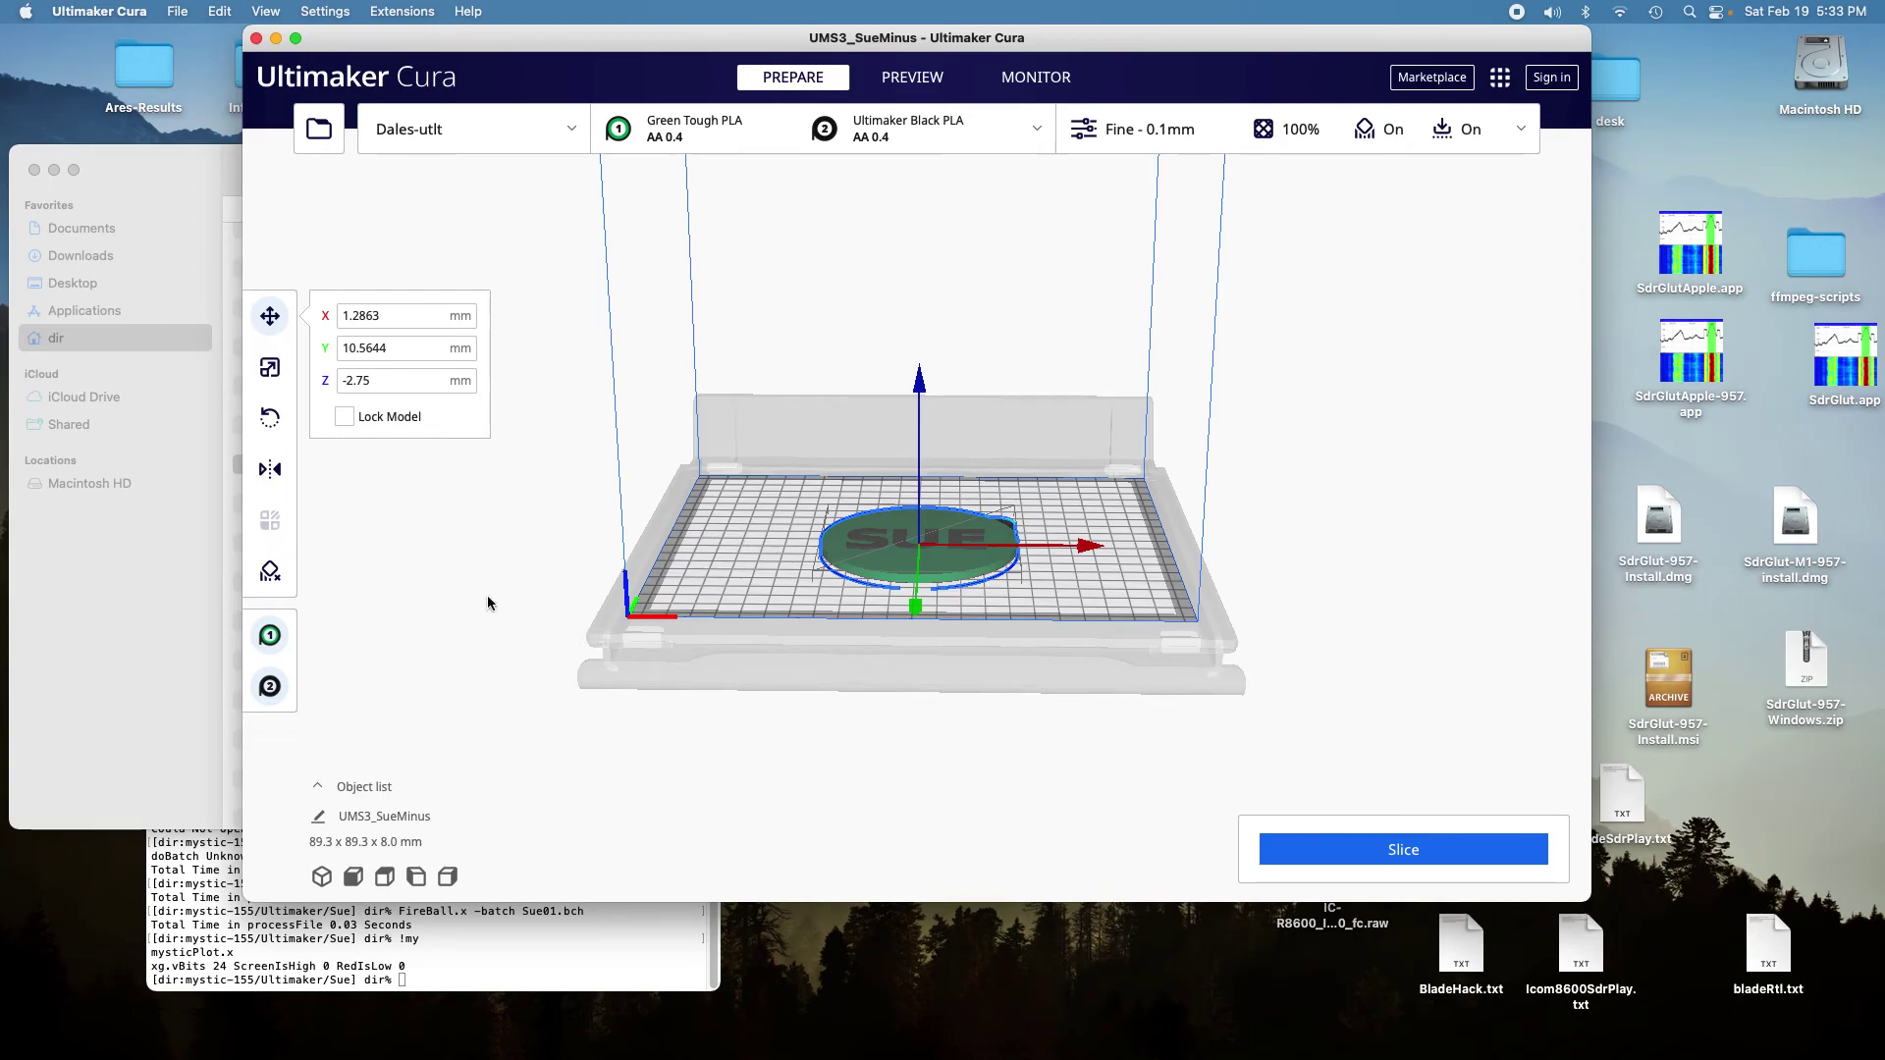
pyautogui.click(271, 418)
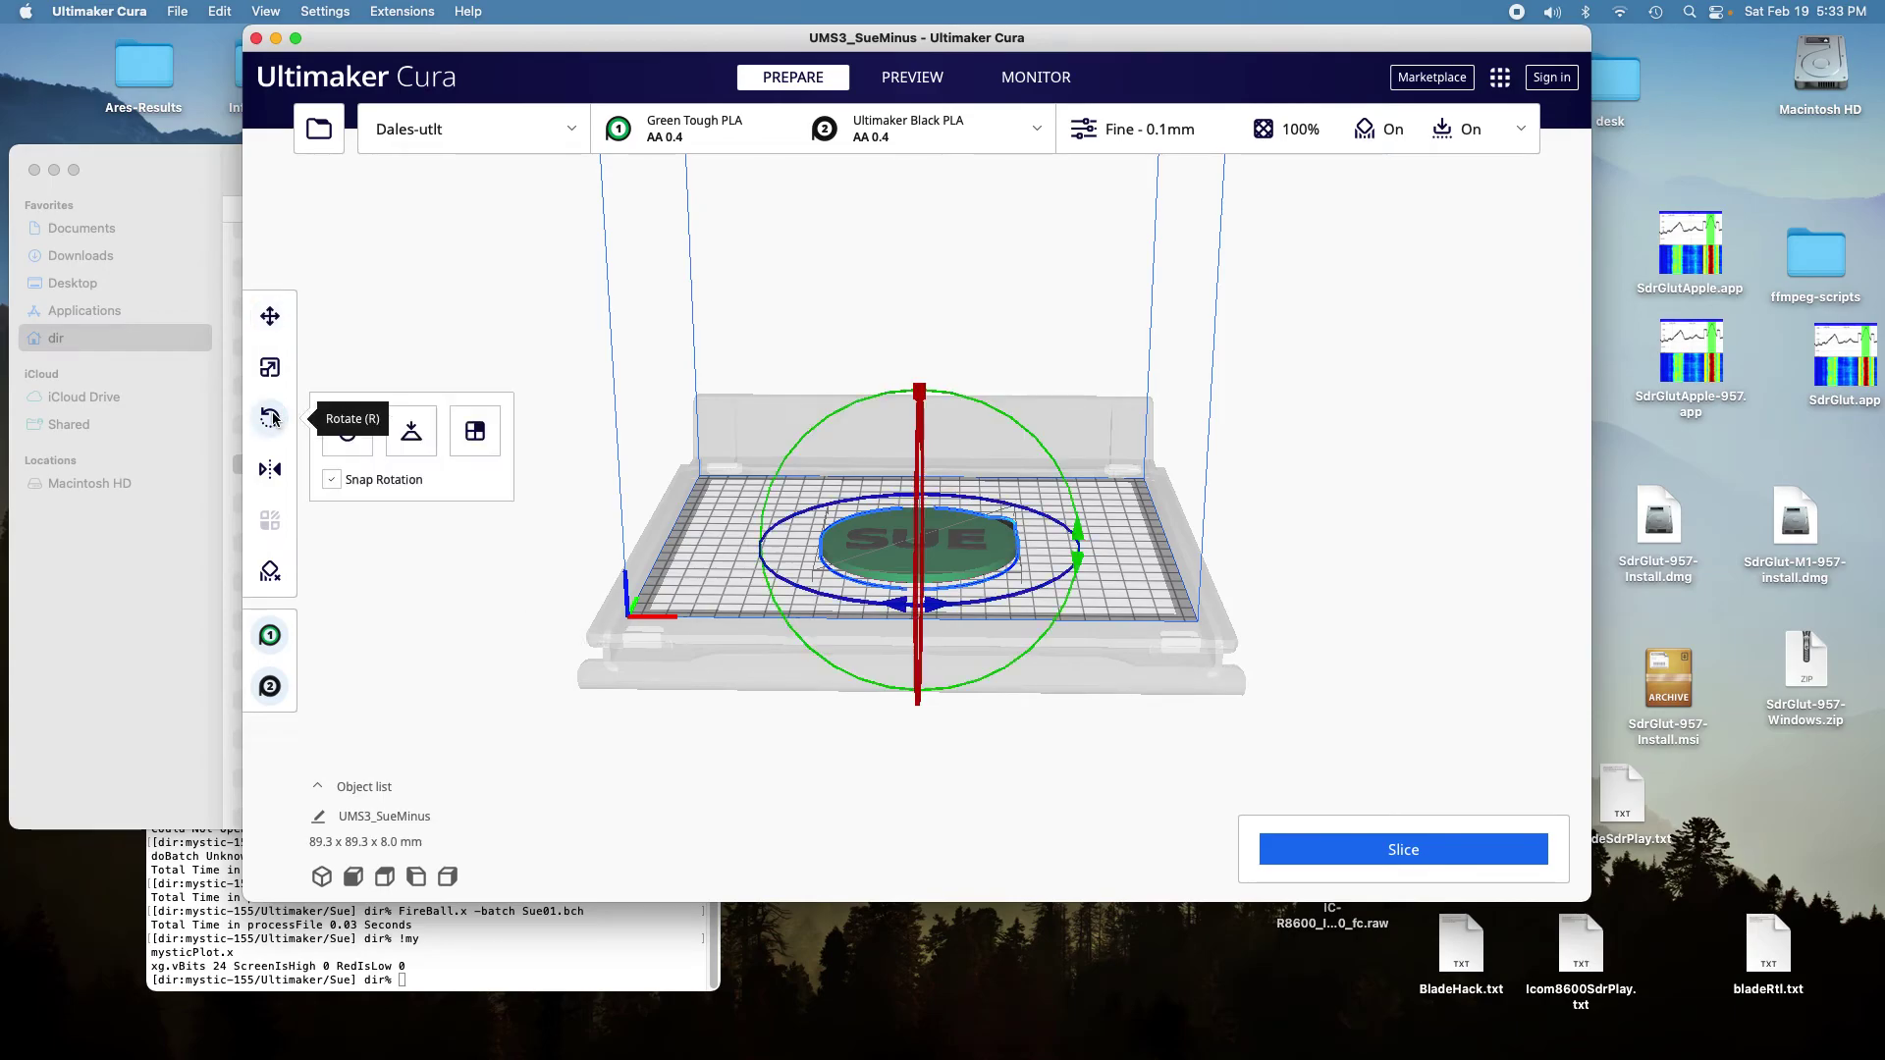
pyautogui.click(411, 432)
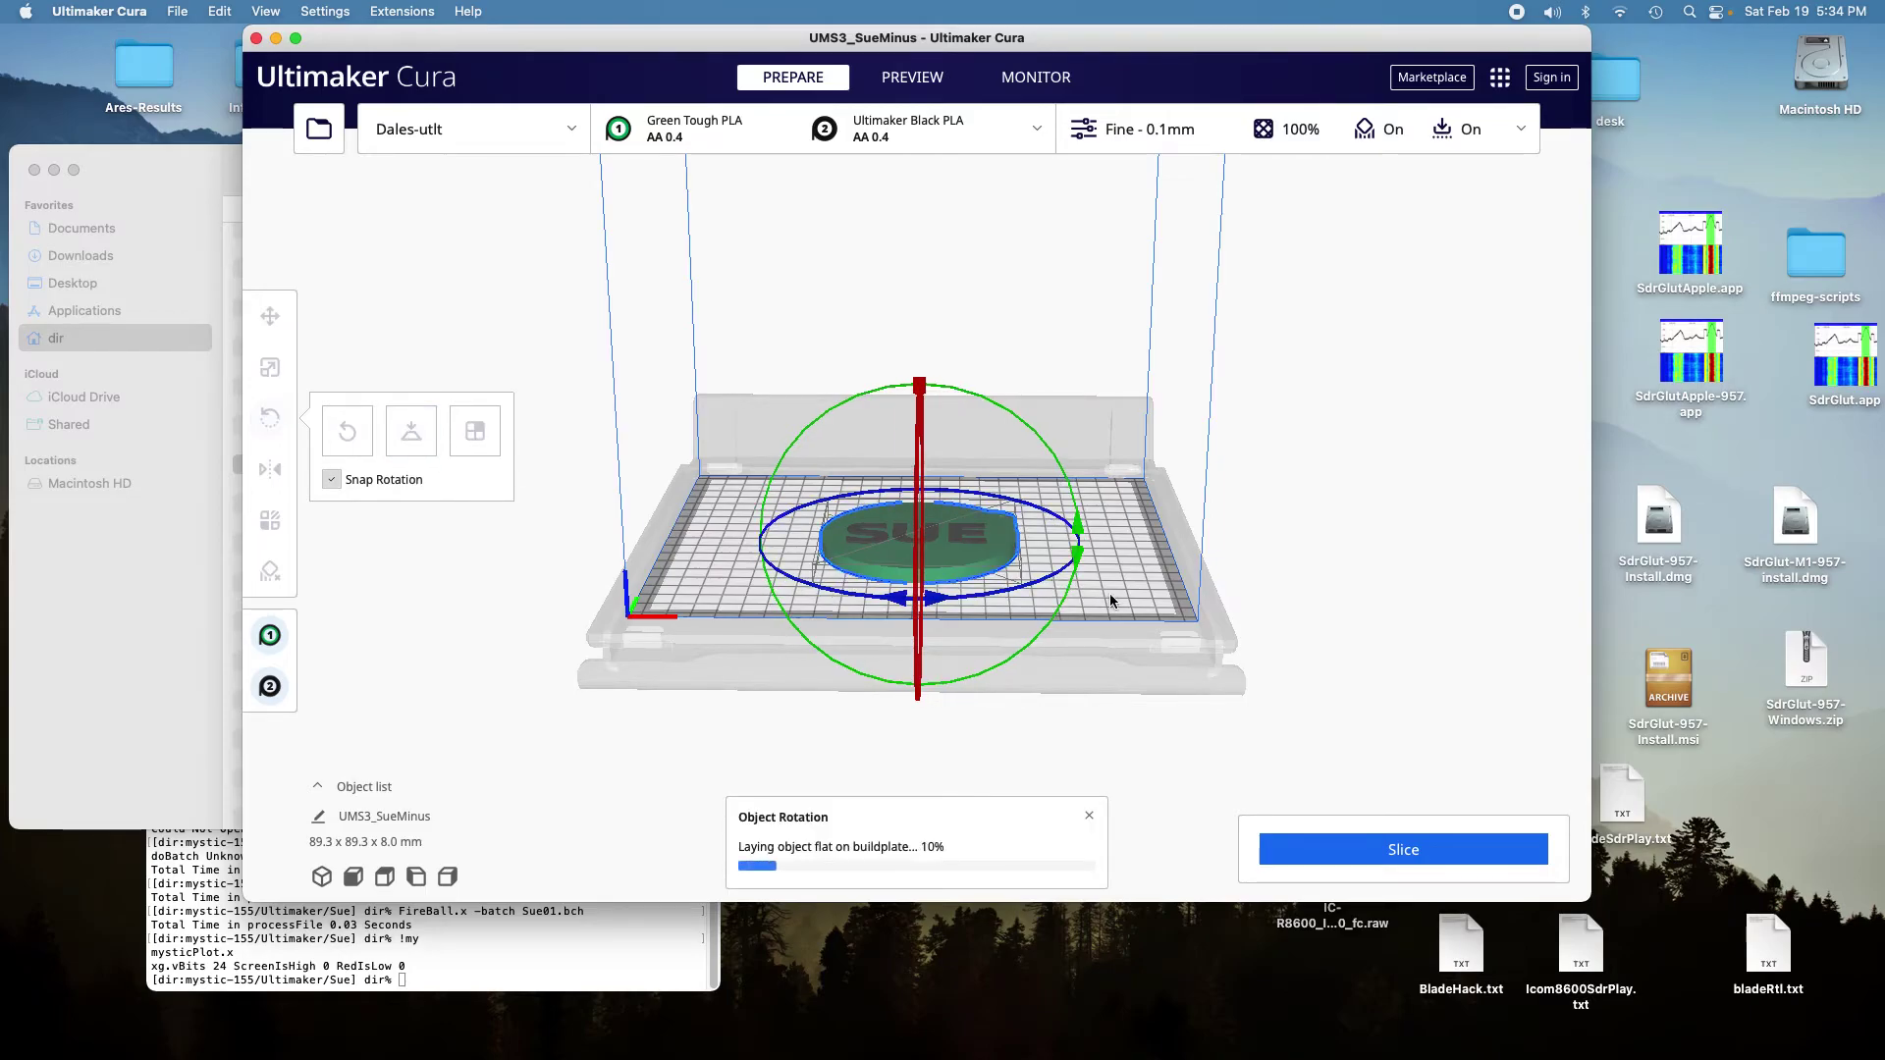
pyautogui.press('Up')
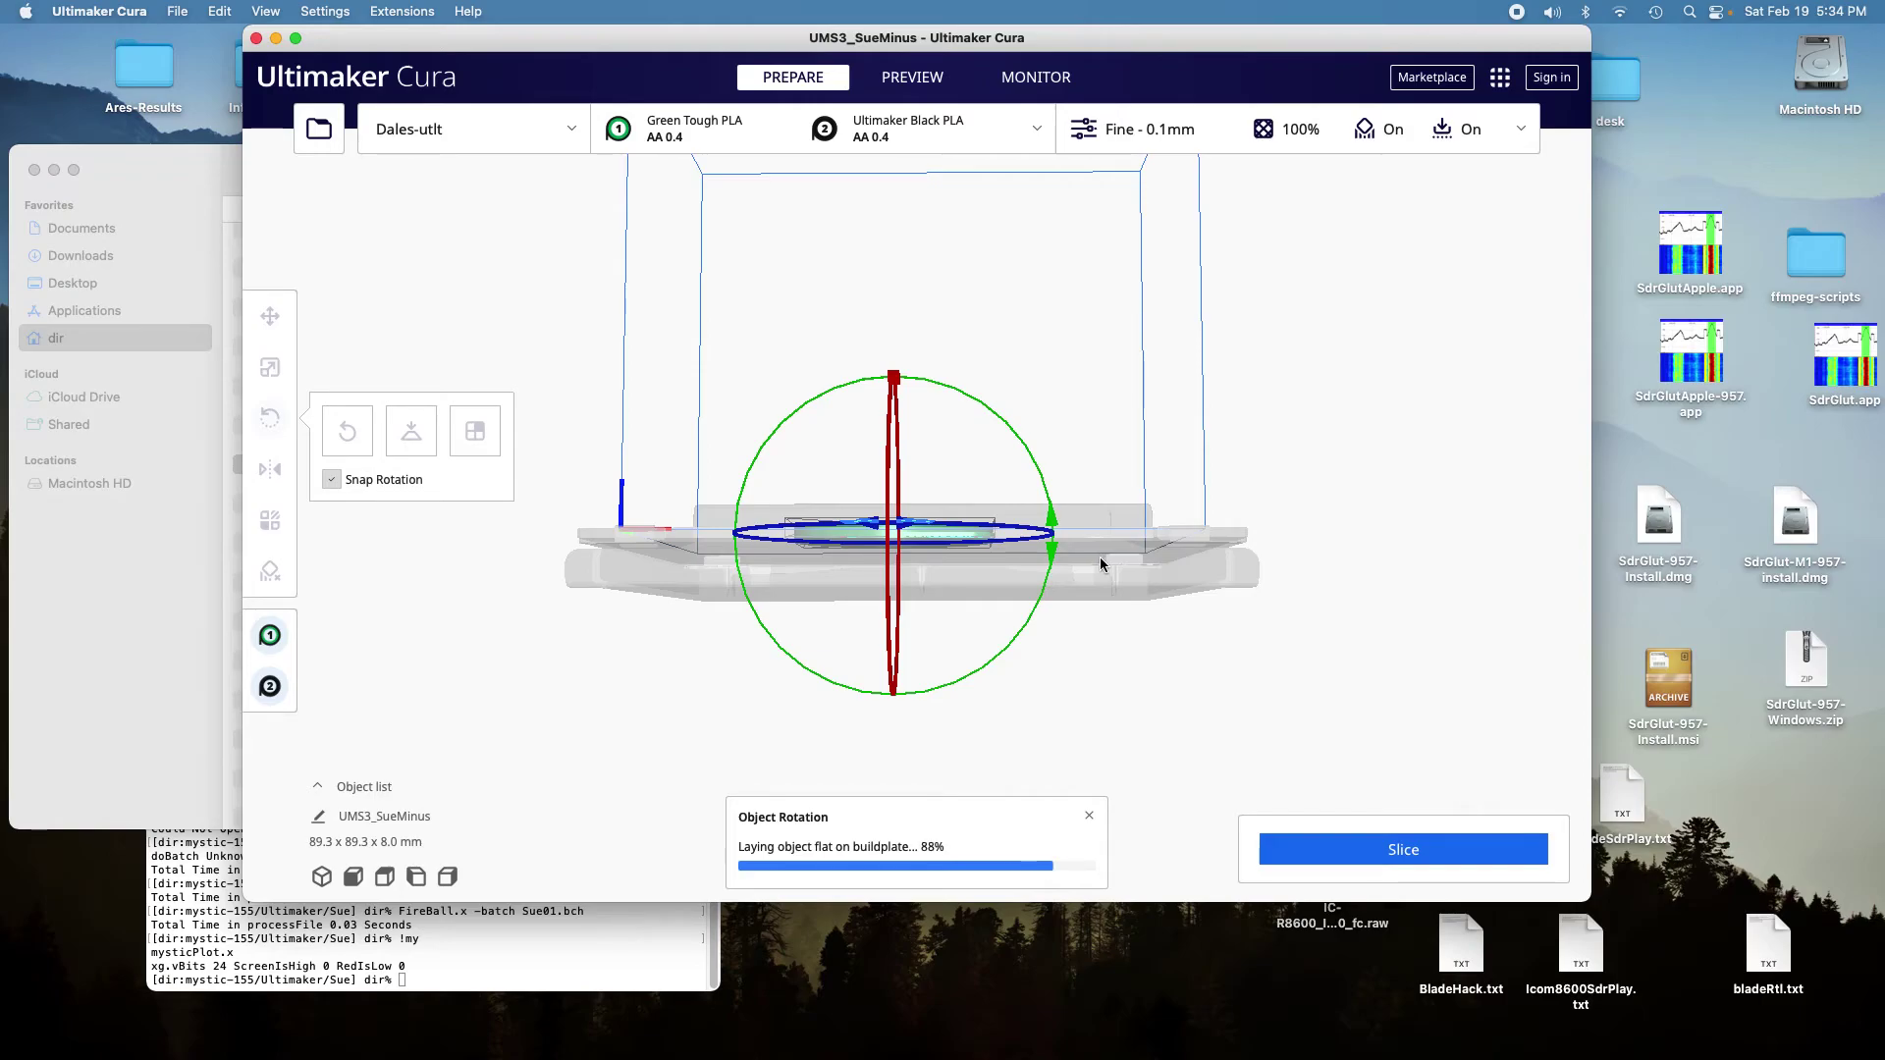
pyautogui.click(1106, 577)
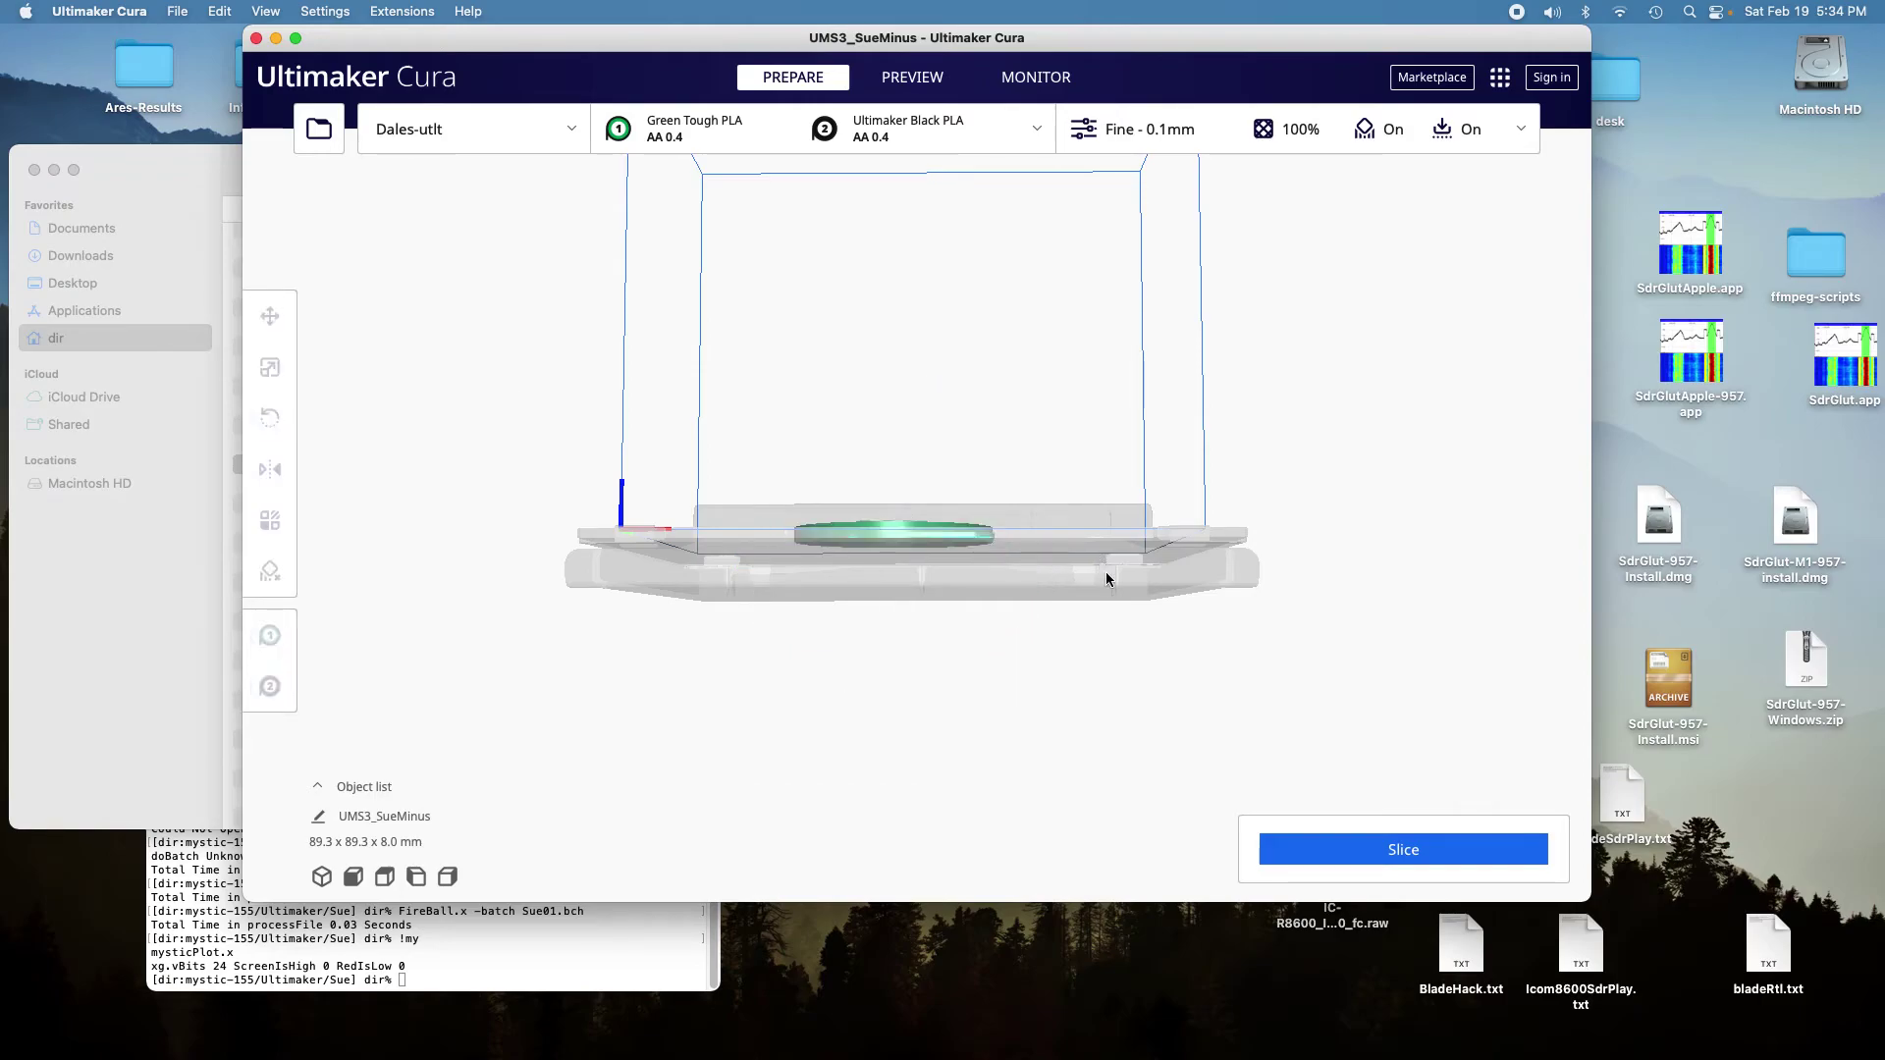
pyautogui.moveTo(1099, 581); pyautogui.dragTo(1100, 660, button='right')
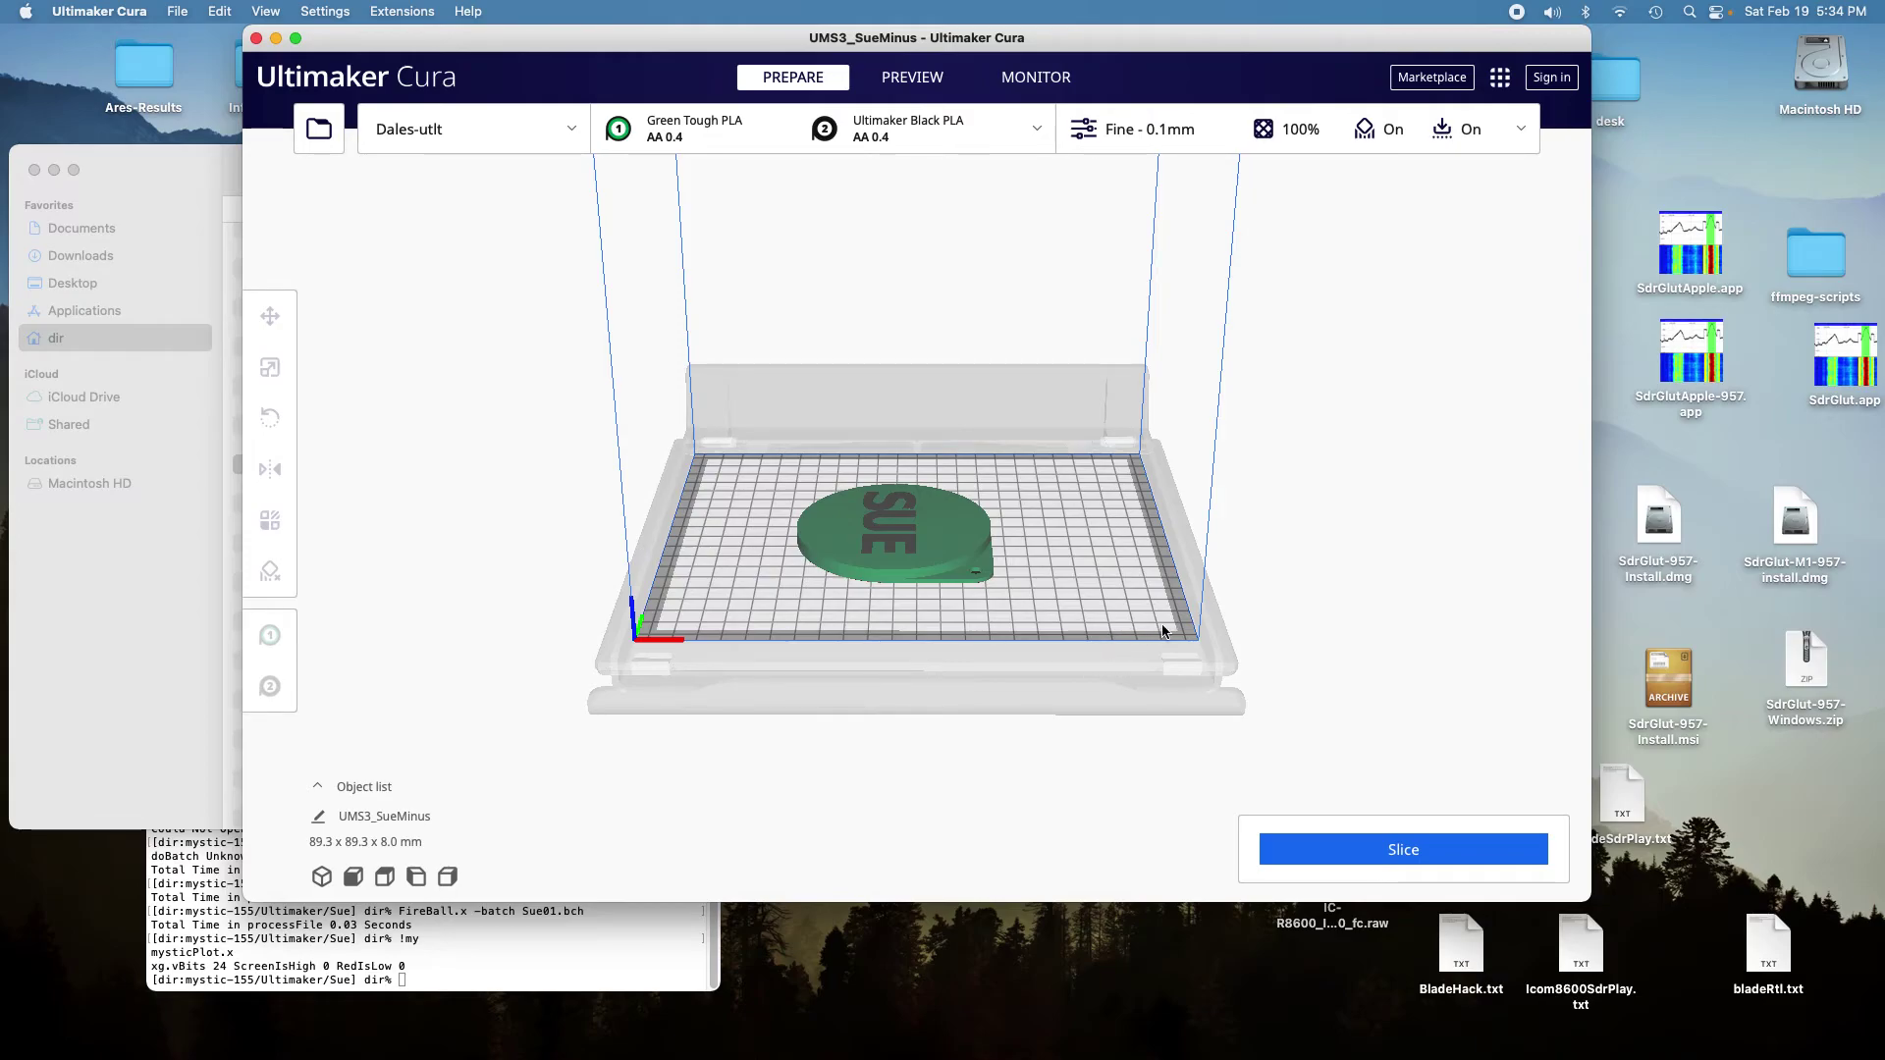
# - Slice the merged tag and inspect the result in the layer preview from several angles
pyautogui.click(1414, 851)
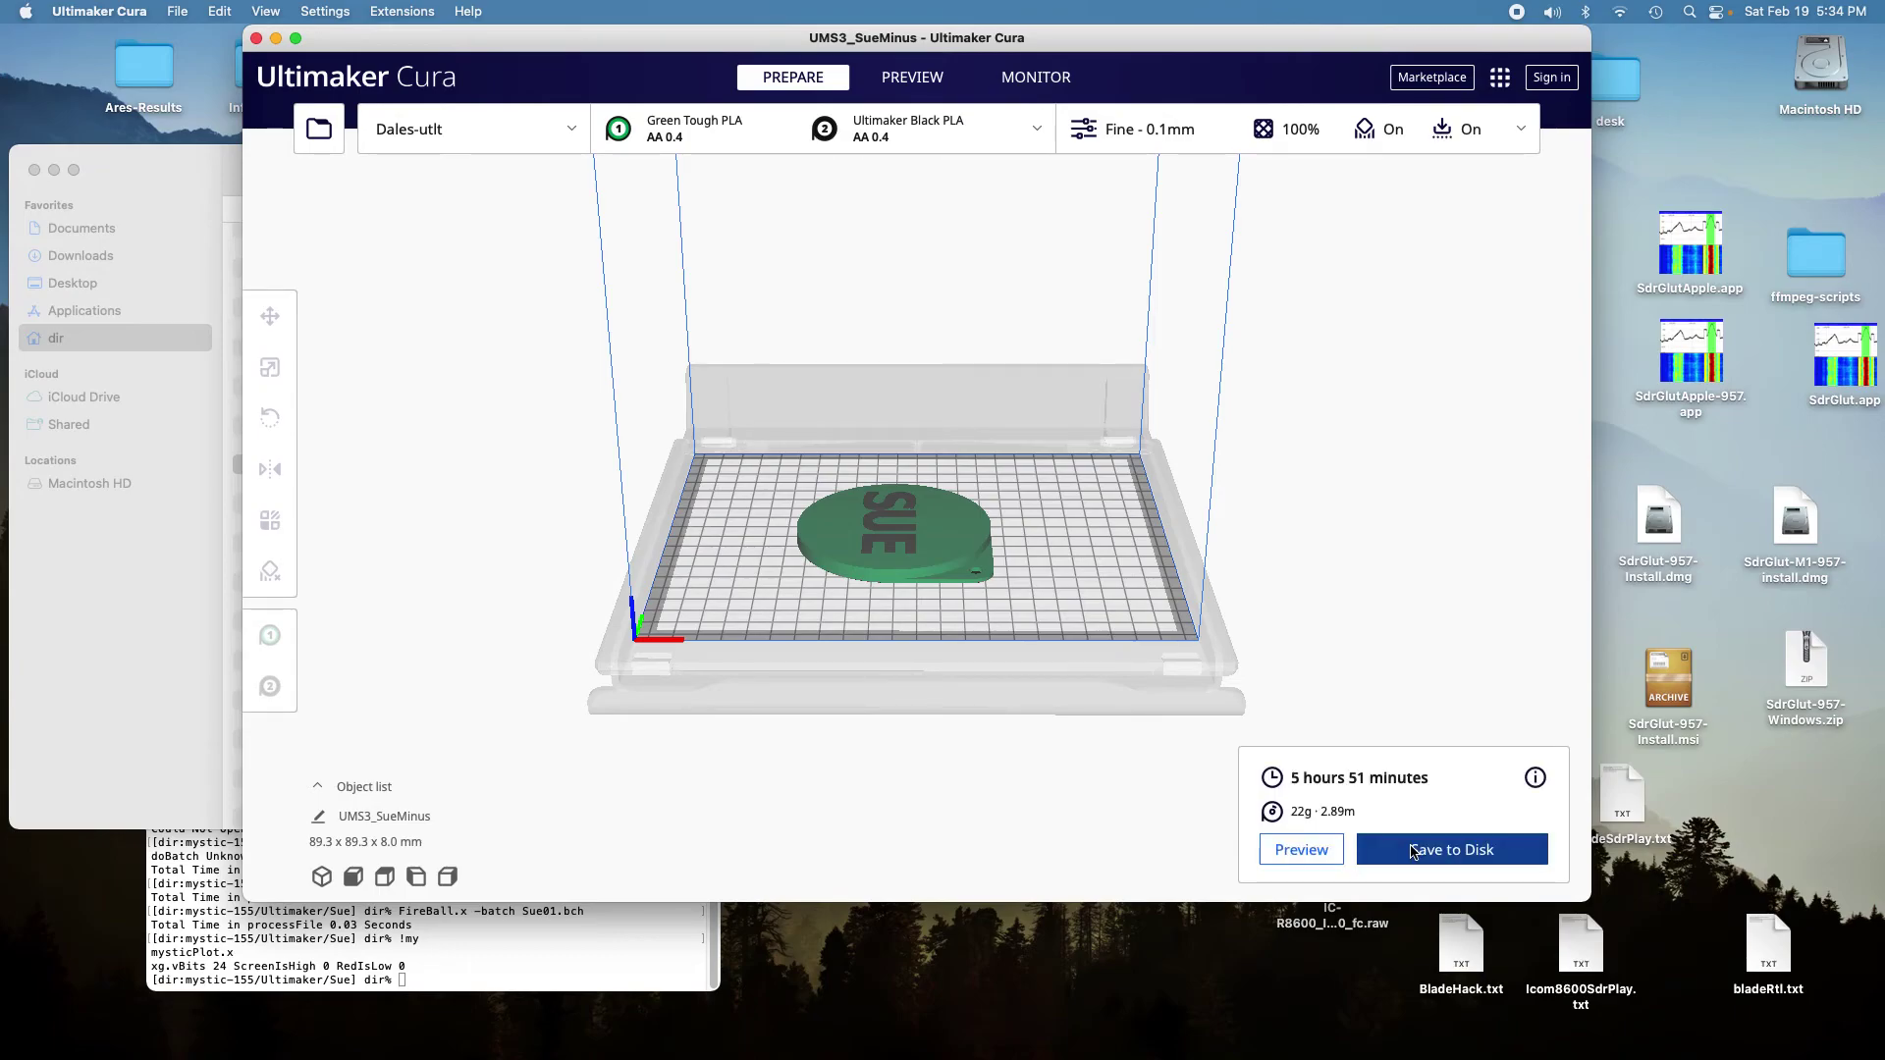
pyautogui.click(911, 78)
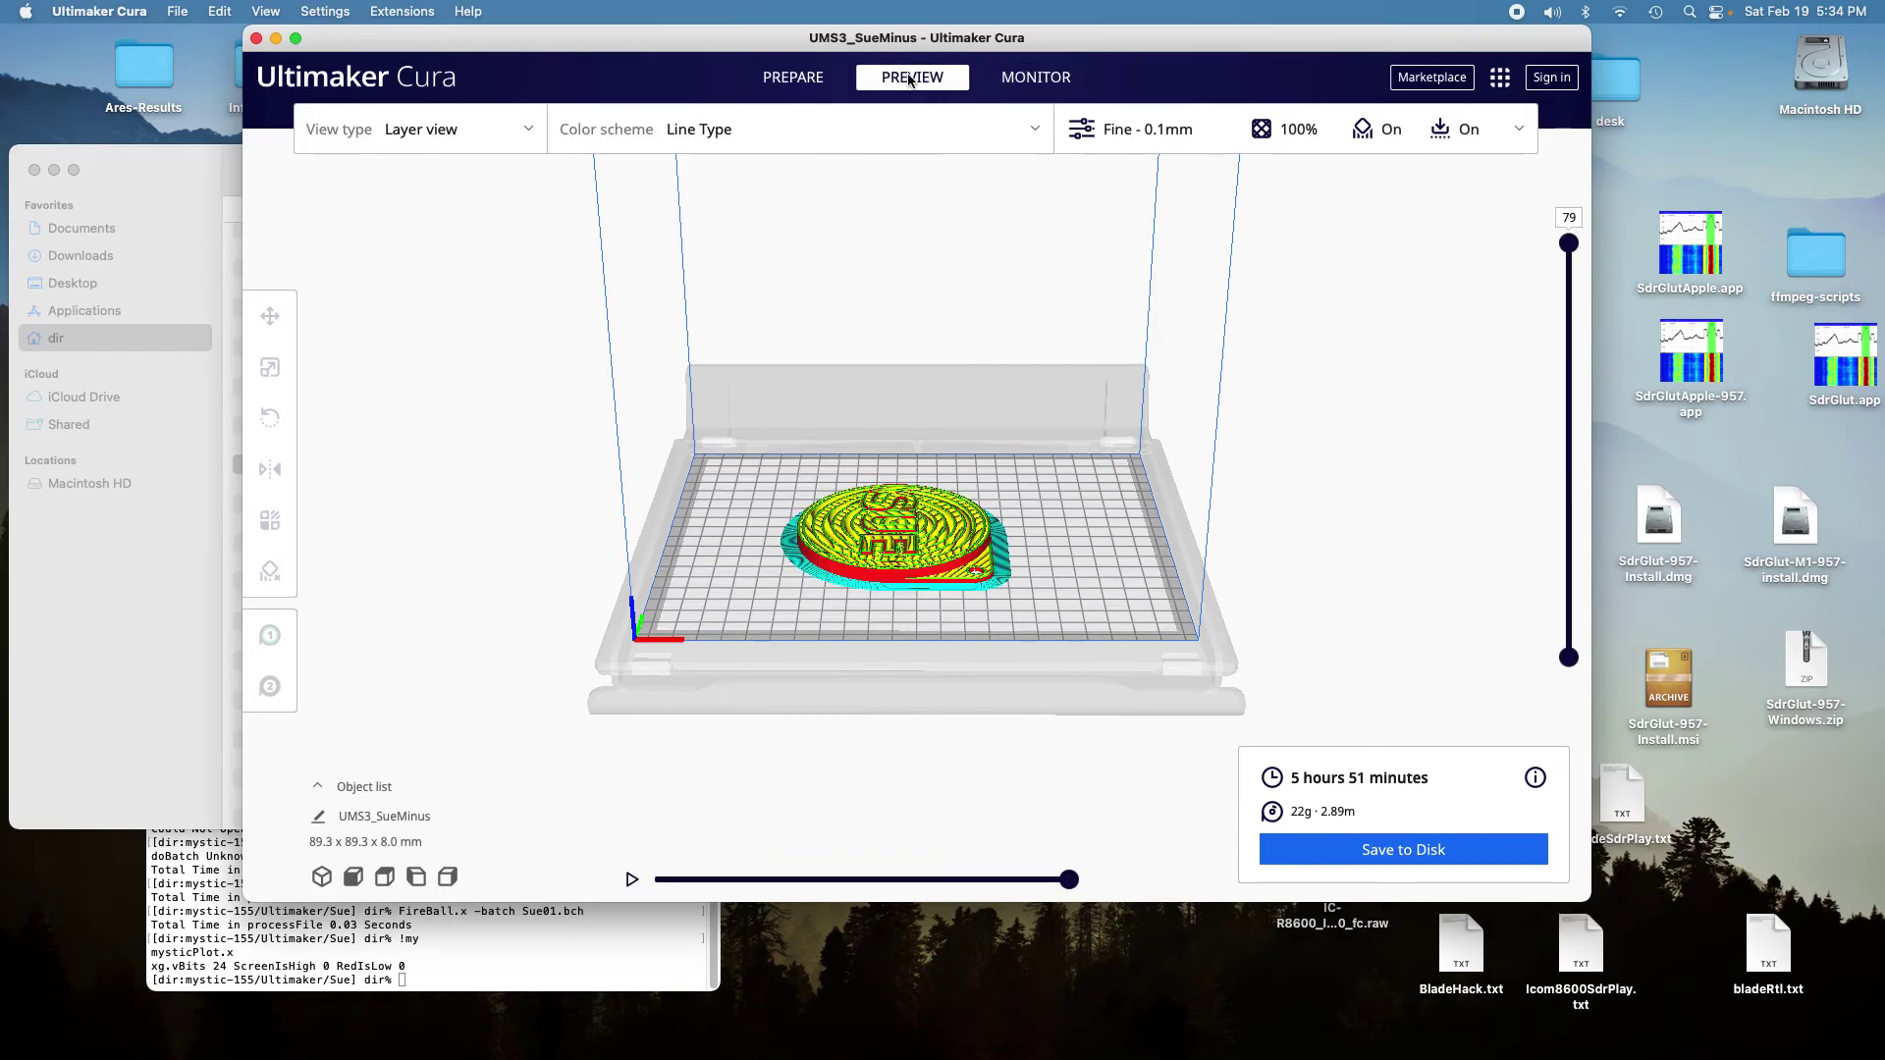
pyautogui.moveTo(1277, 593); pyautogui.dragTo(1249, 620, button='right')
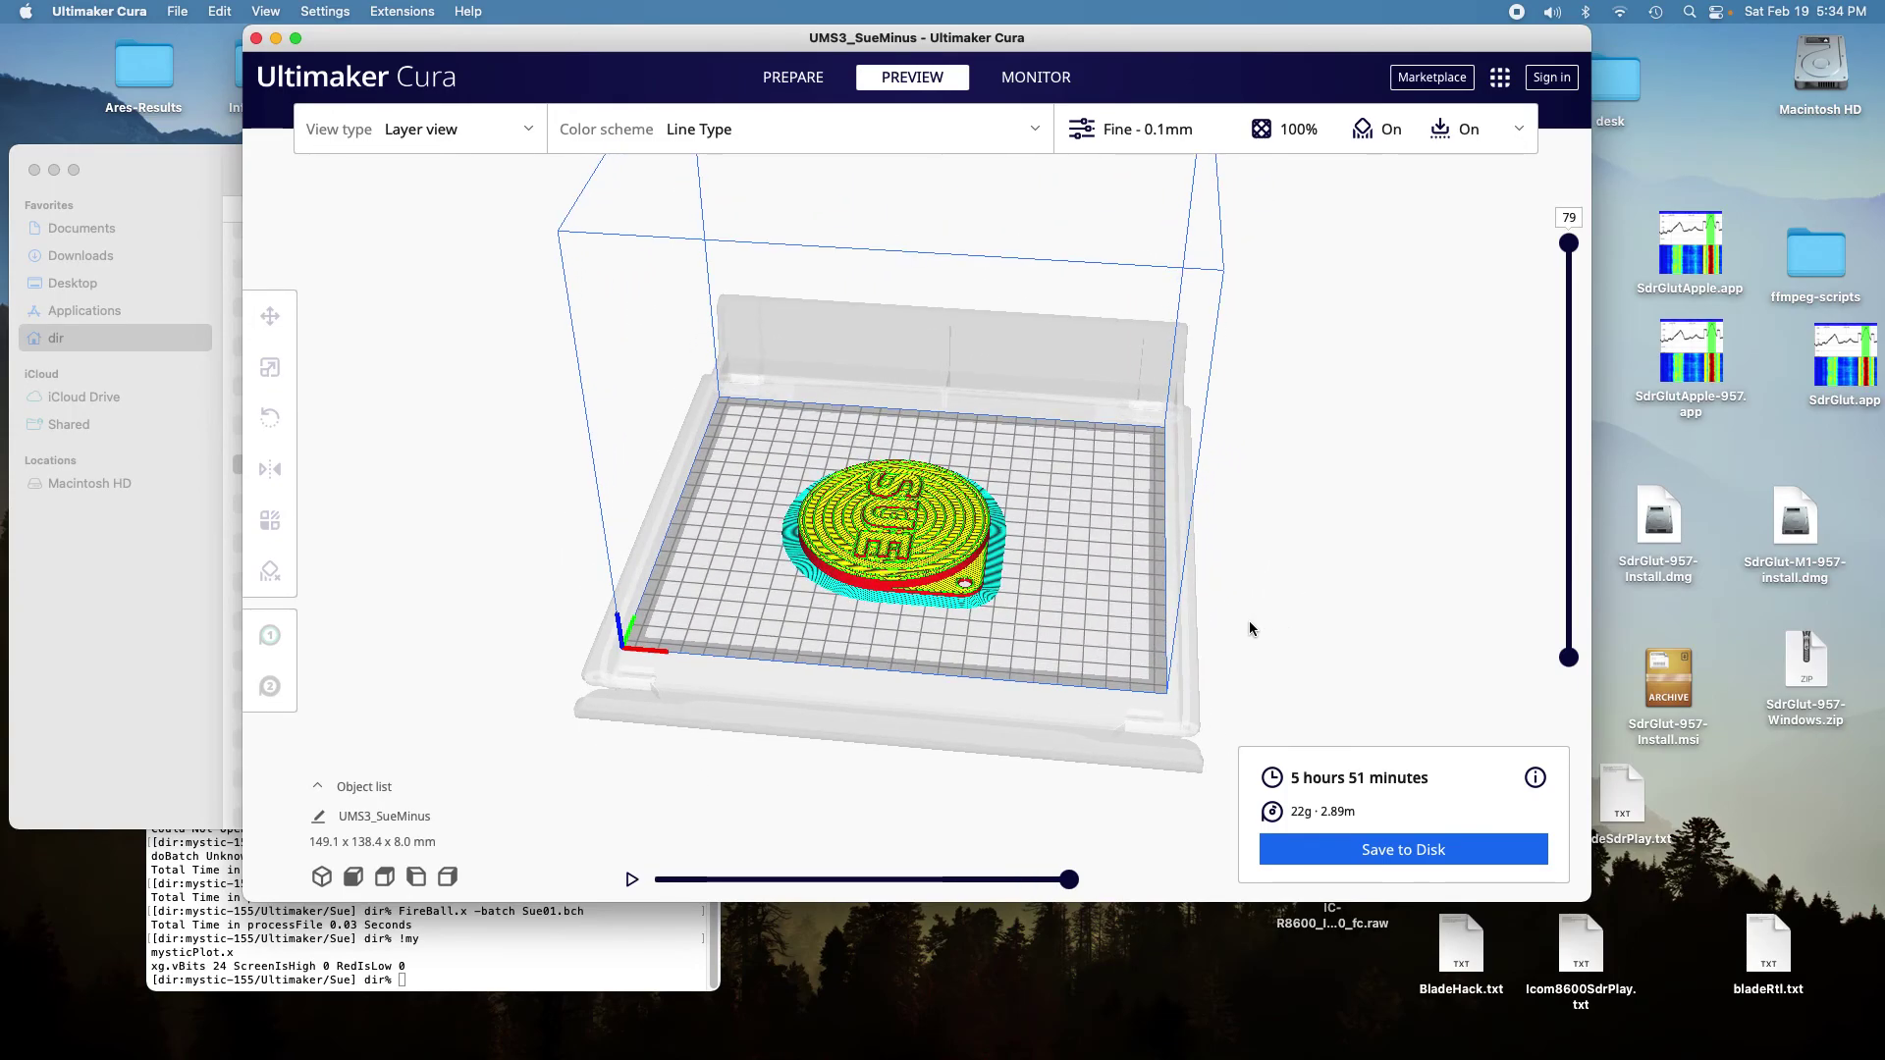
pyautogui.moveTo(1249, 628); pyautogui.dragTo(1304, 619, button='right')
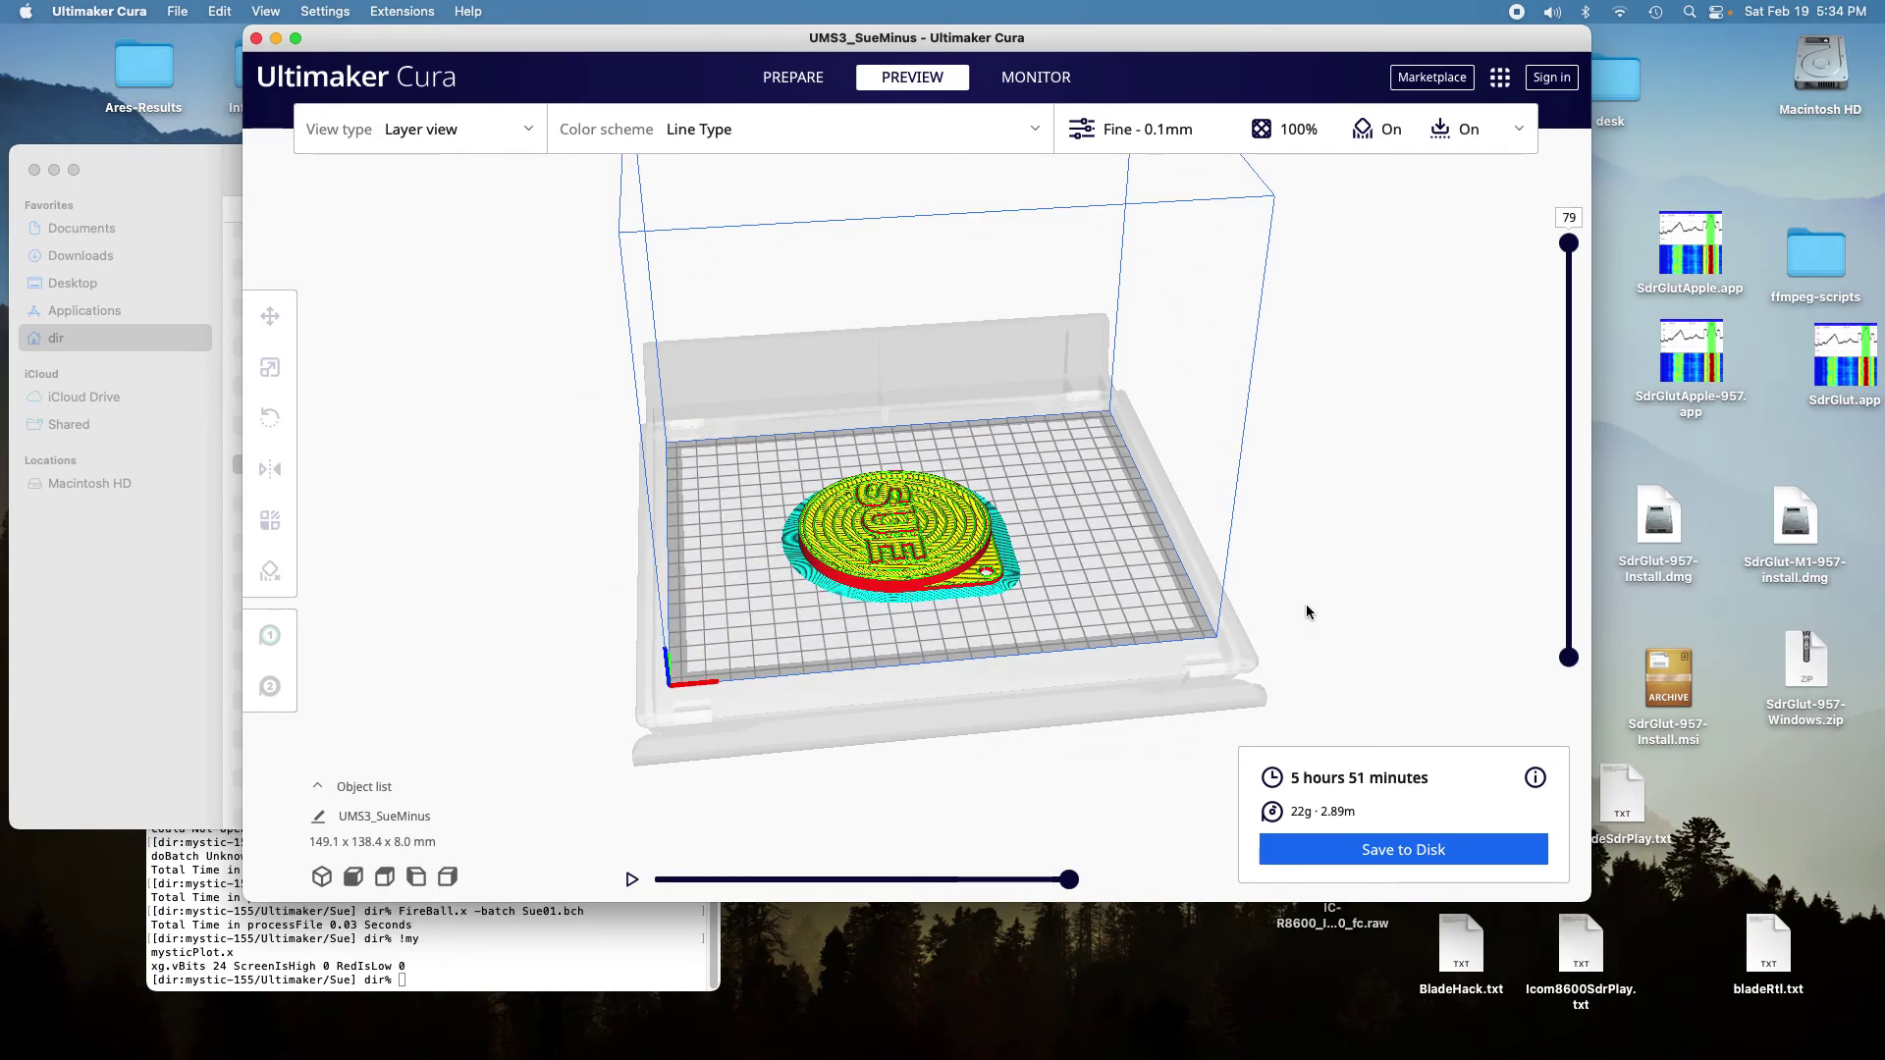
# - Save the sliced print to disk as UMS3_SueMinus.ufp in the Sue folder, using the Ultimaker Format Package type
pyautogui.click(1399, 853)
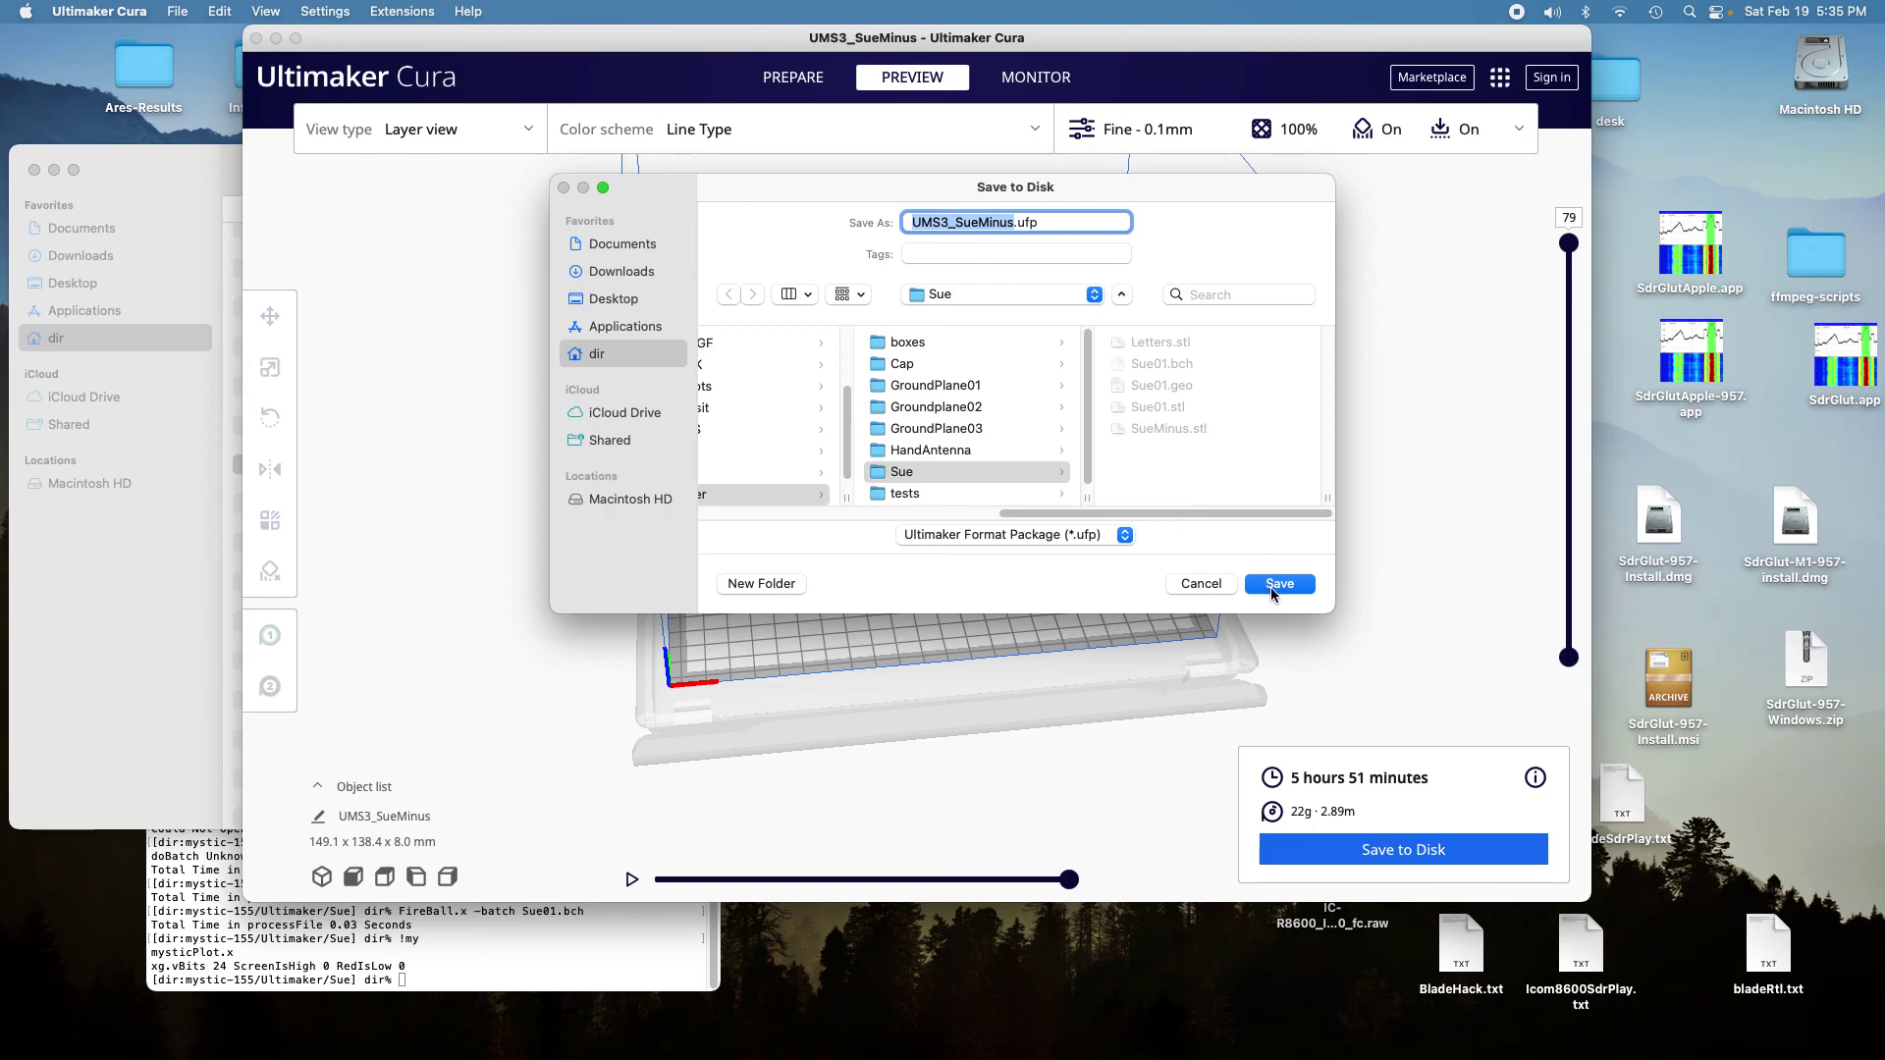
pyautogui.click(1271, 587)
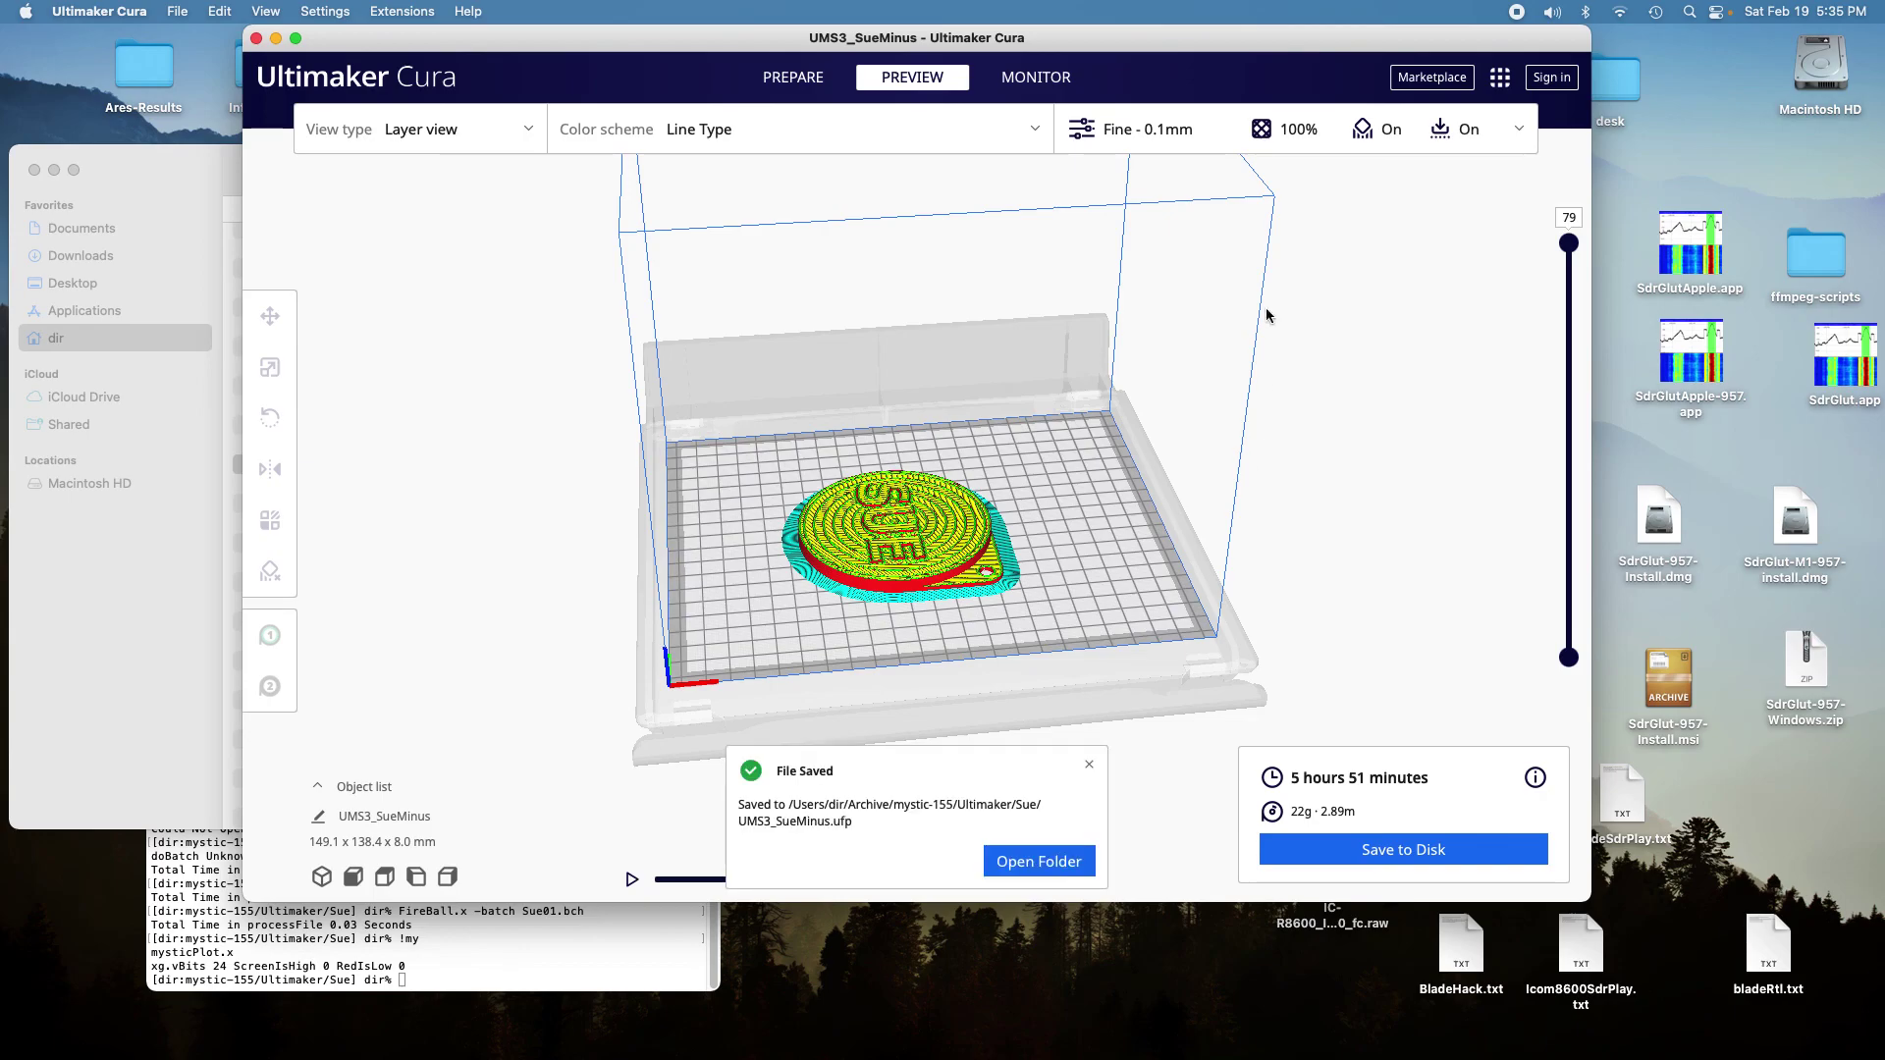
pyautogui.moveTo(1280, 41); pyautogui.dragTo(1262, 106)
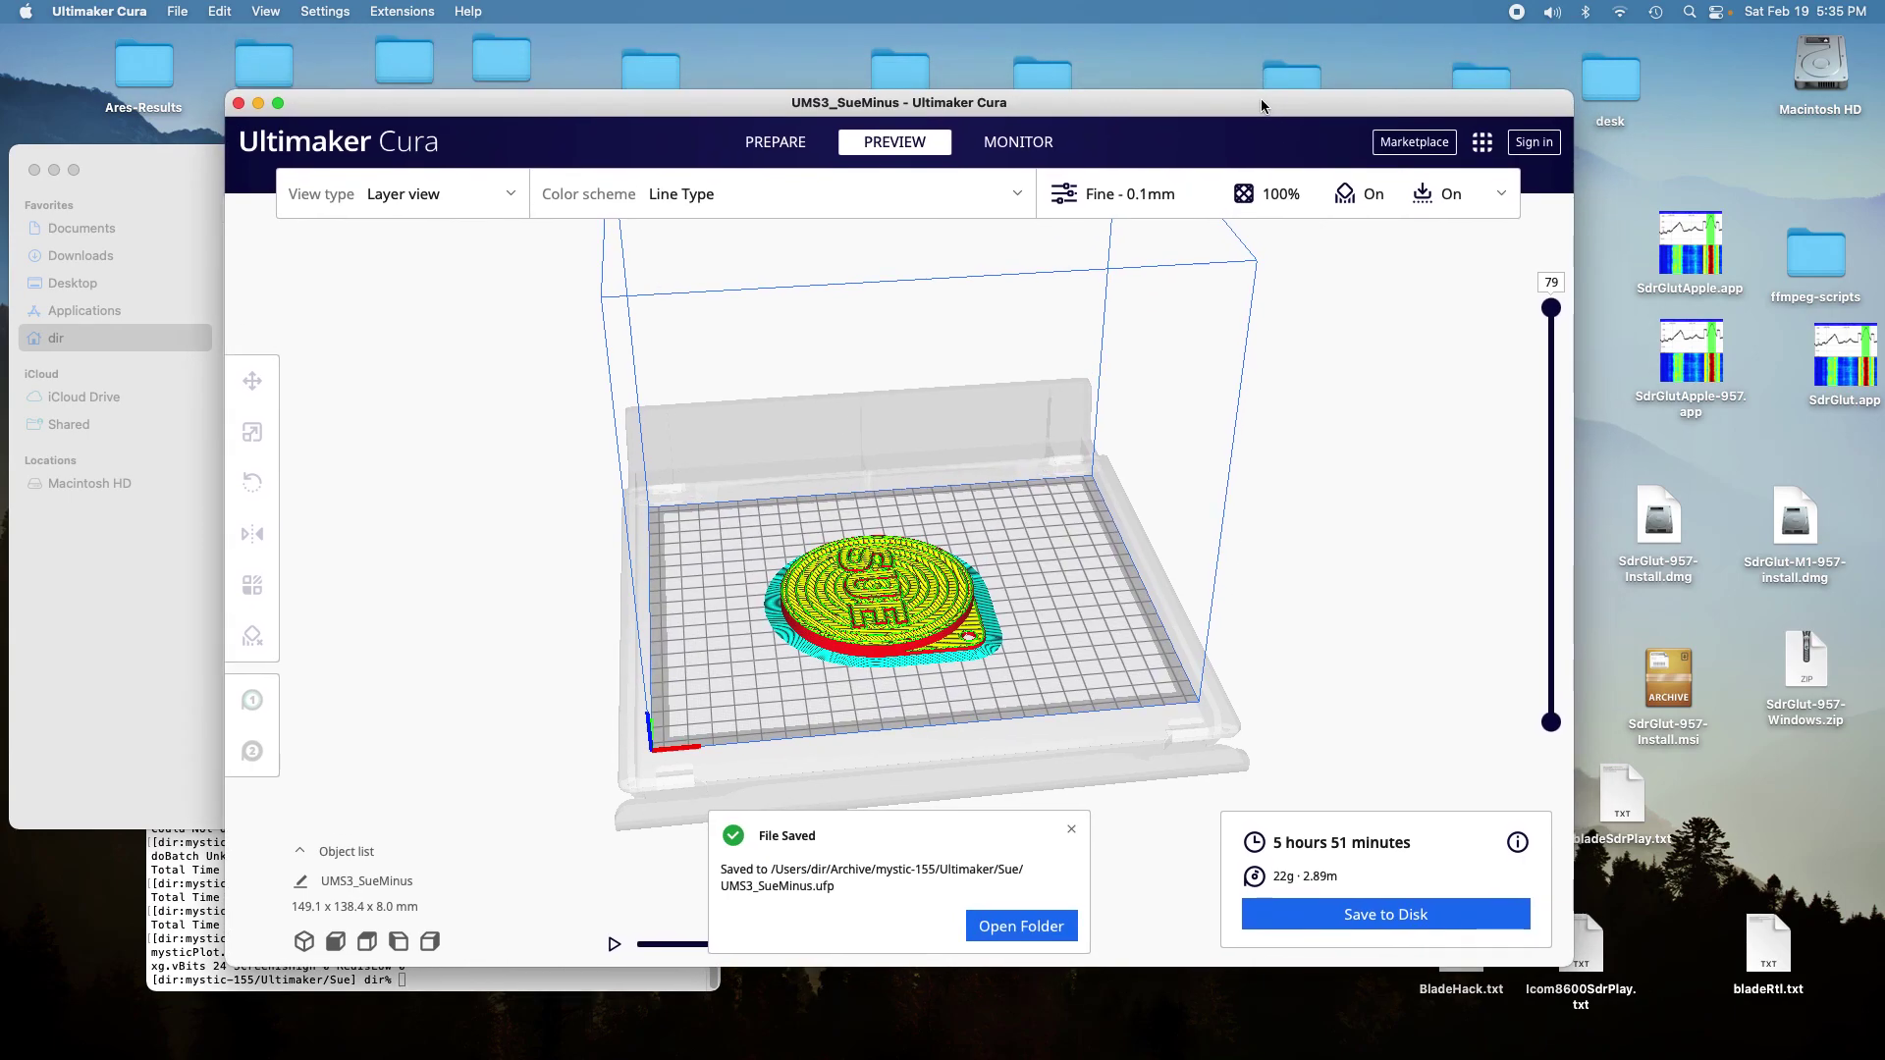